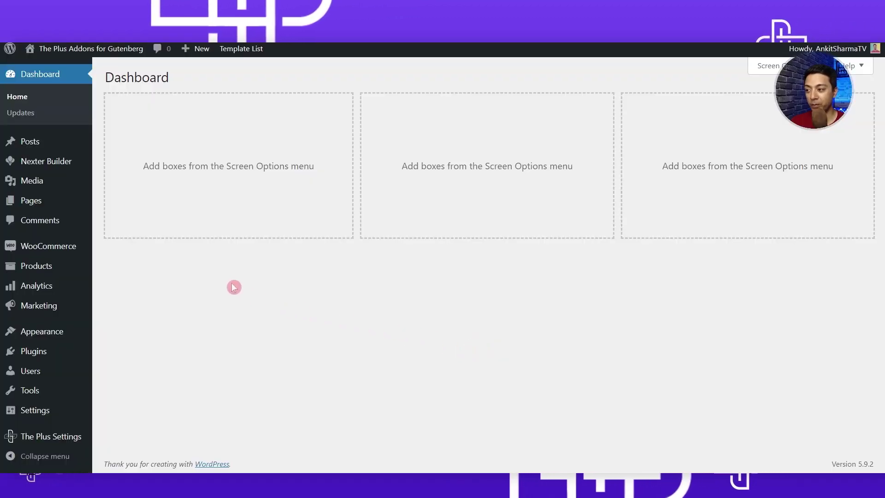
Step: Review the installed plugins, open the Plus Blocks settings of The Plus Addons, and search the blocks for "navigation"
left_click(39, 359)
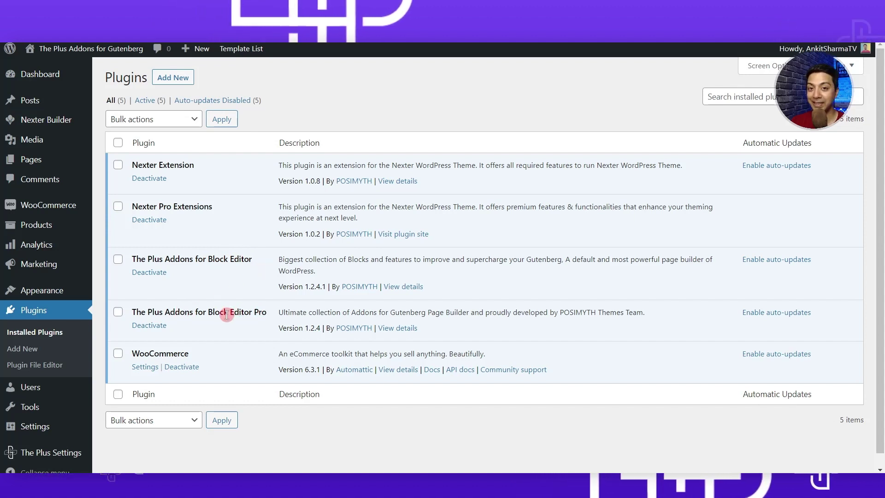
mouse_move(37, 460)
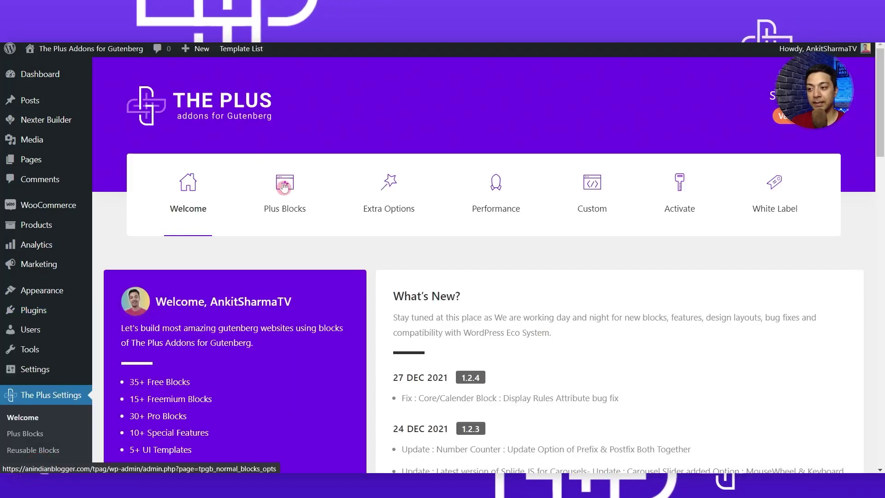
left_click(284, 186)
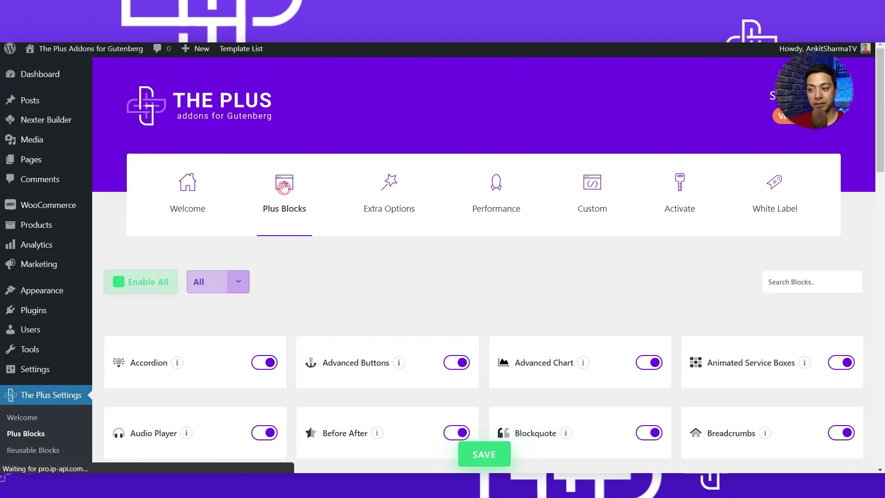
left_click(802, 282)
type("navi")
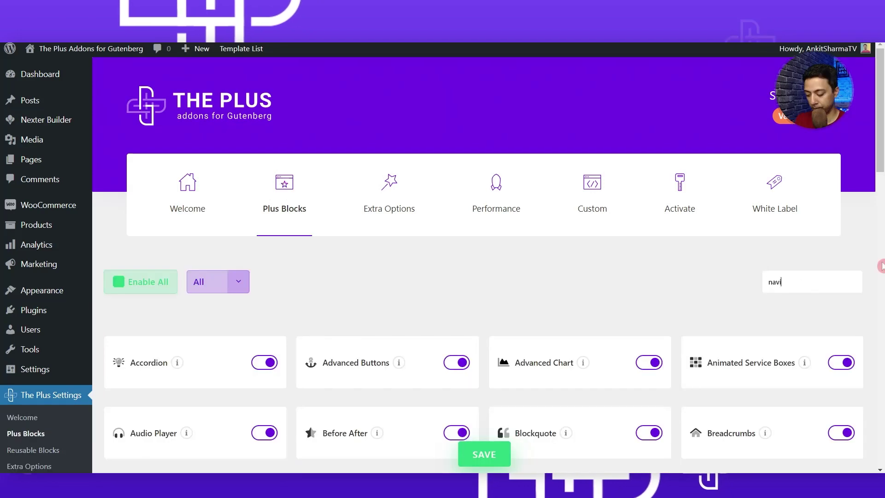
type("gation")
scroll(812, 224, "down", 1)
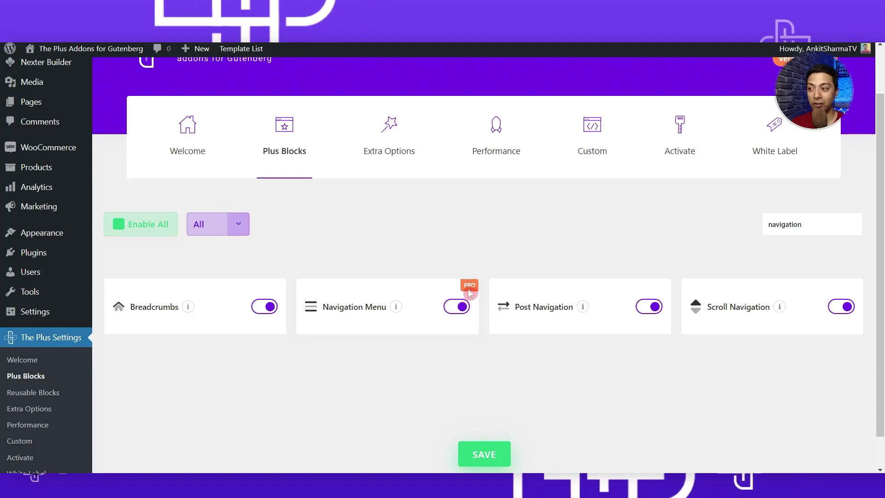
Step: Make sure the Navigation Menu block is enabled and save the block settings
left_click(457, 312)
left_click(458, 312)
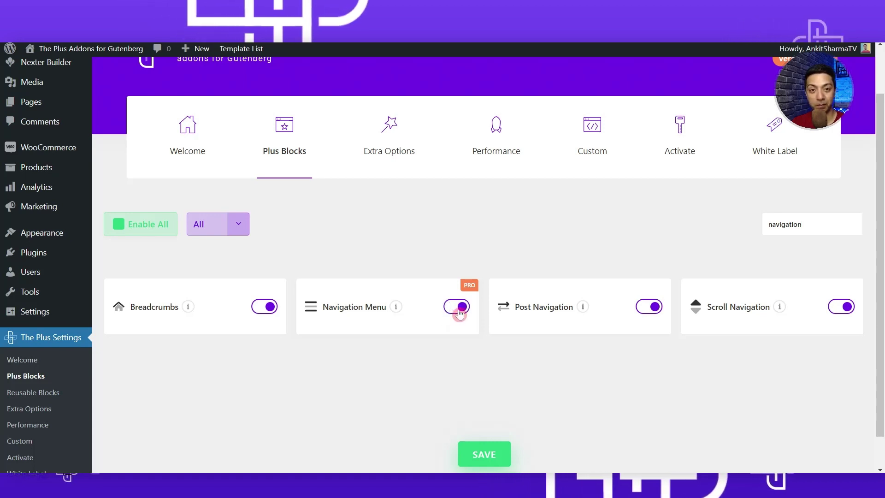
left_click(483, 455)
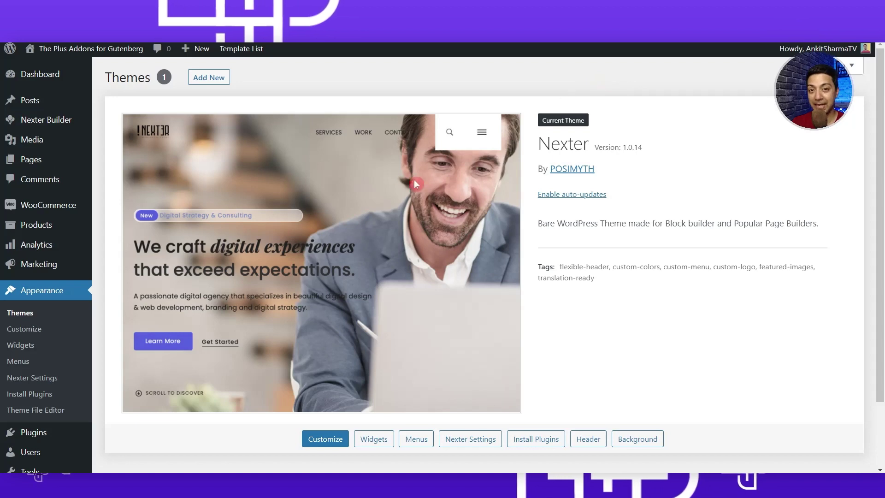
Step: Create a new Nexter Builder template titled "Mega Header"
left_click(53, 393)
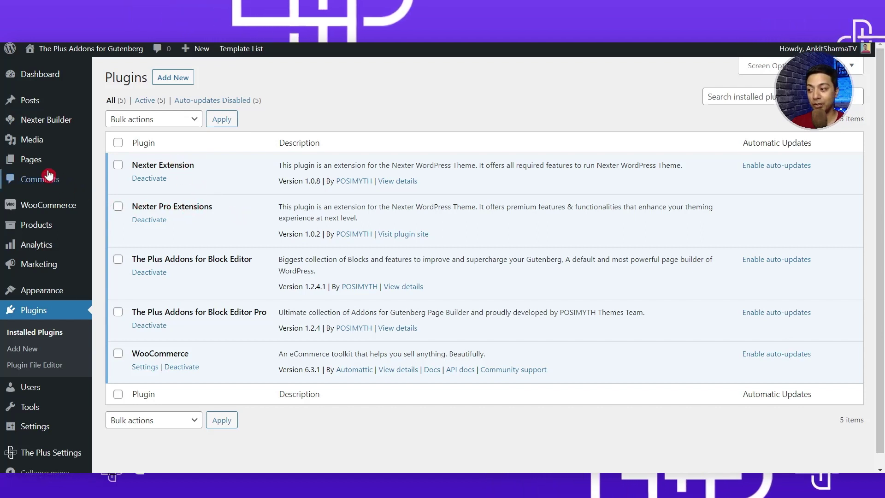
mouse_move(25, 122)
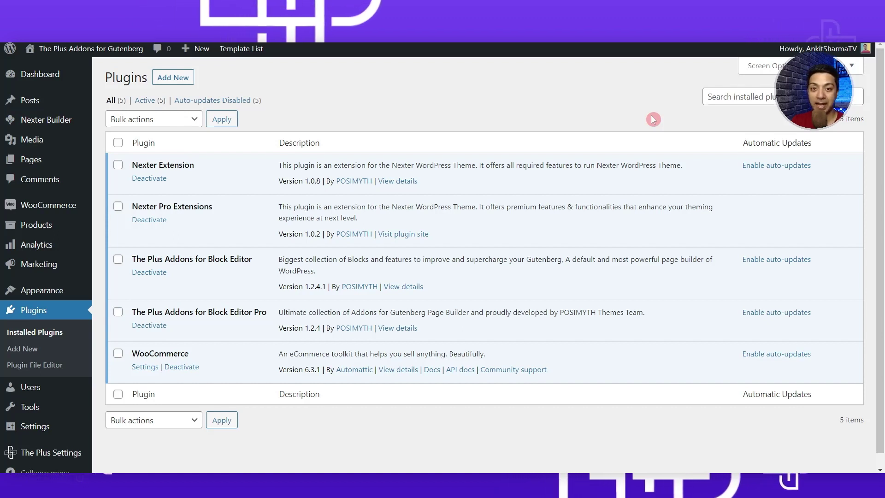
left_click(26, 123)
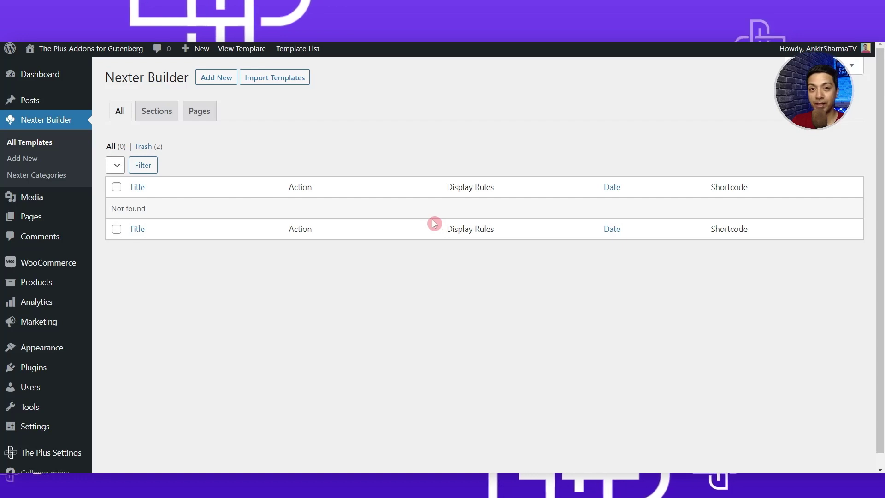
left_click(218, 84)
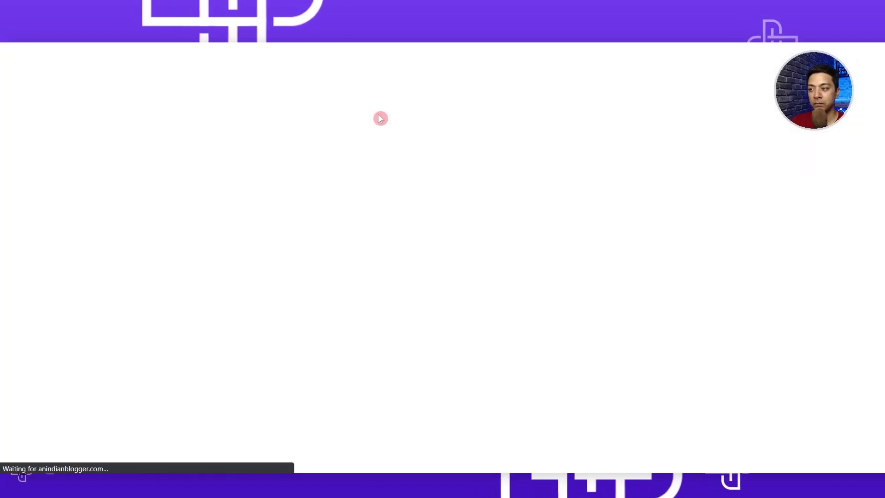
type("Mega Header")
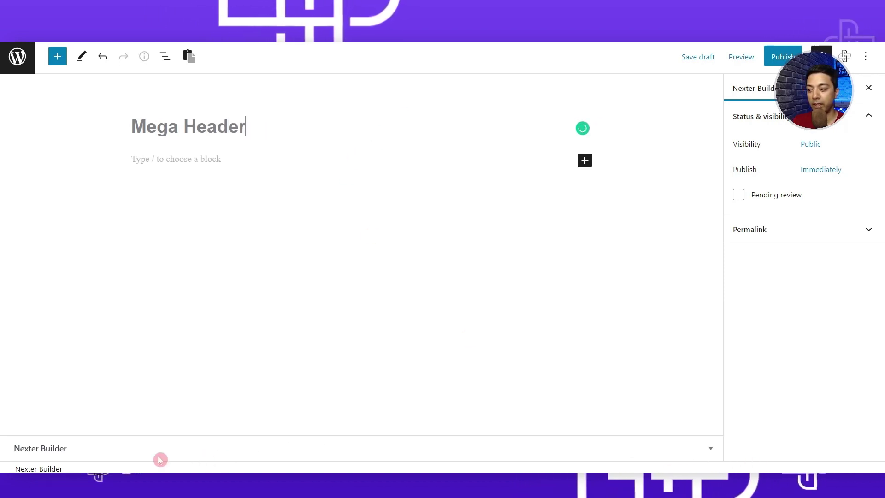
Step: Set the template's Nexter Builder layout to Sections and the section type to Header
left_click(712, 452)
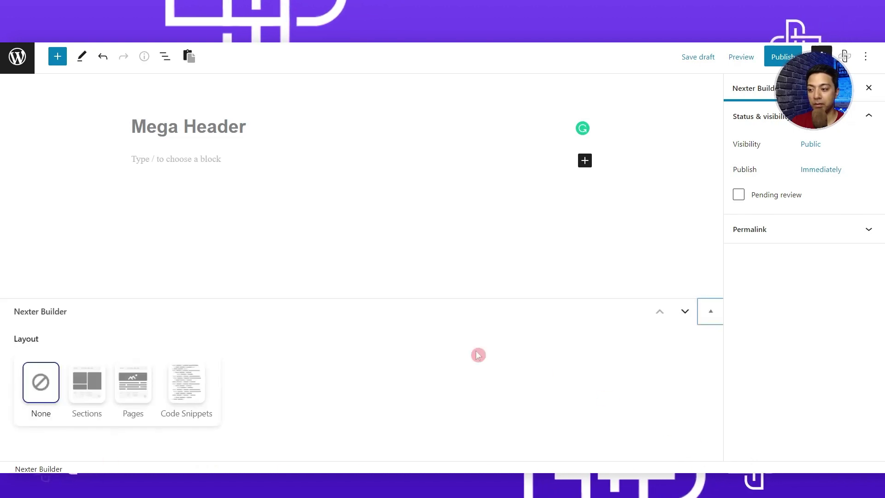
left_click(84, 389)
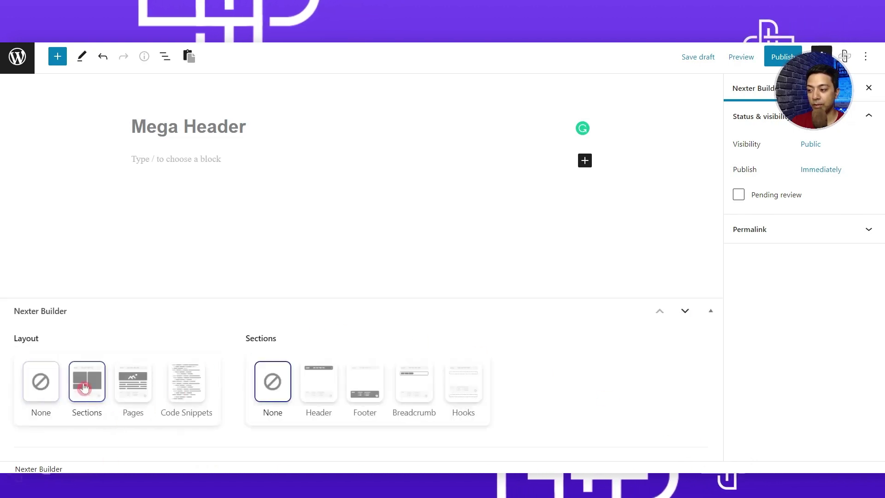
left_click(305, 369)
Step: Set the header's display rules to include Entire Website and collapse the Nexter Builder settings
scroll(318, 358, "down", 4)
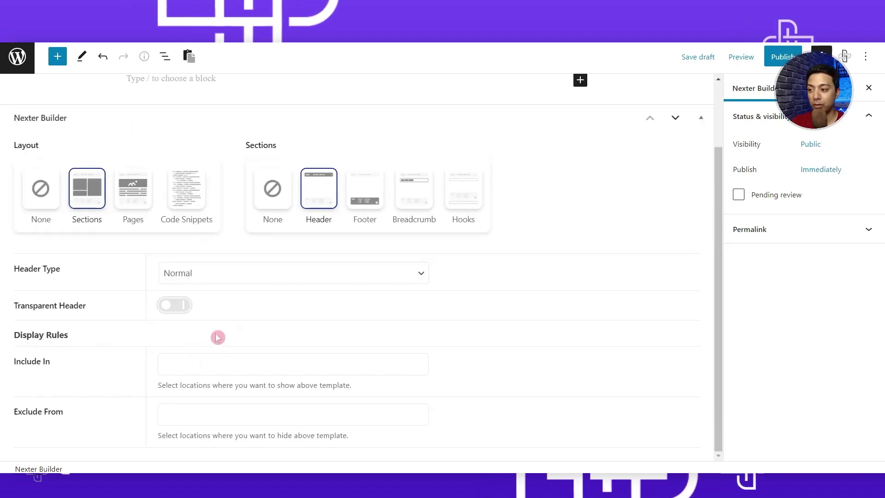
left_click(191, 365)
left_click(201, 270)
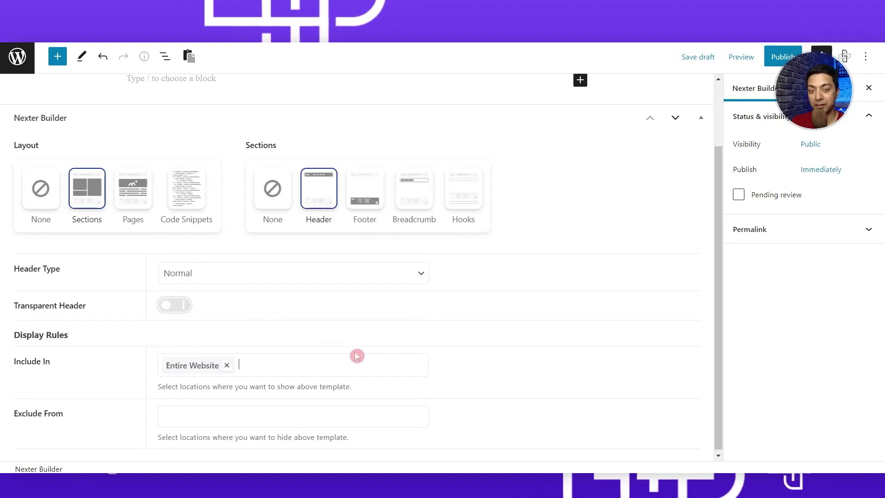
scroll(679, 205, "up", 3)
left_click(702, 201)
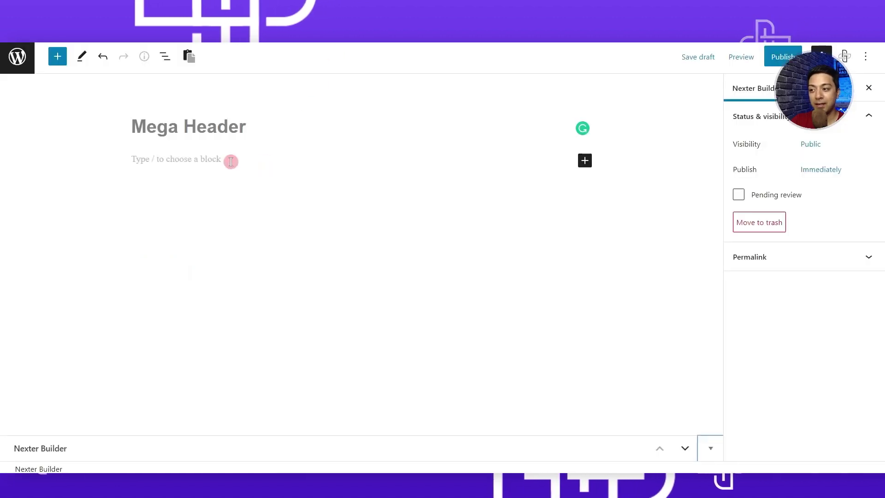
Step: Insert a TP Row block with two equal columns and narrow the first column to about 28.6% width
left_click(231, 161)
type("/tp row")
key("Return")
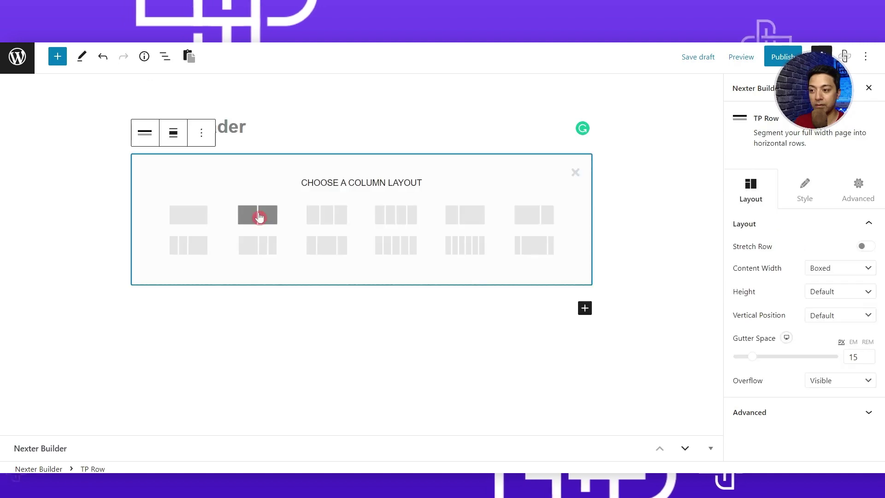
left_click(257, 216)
left_click_drag(362, 181, 263, 188)
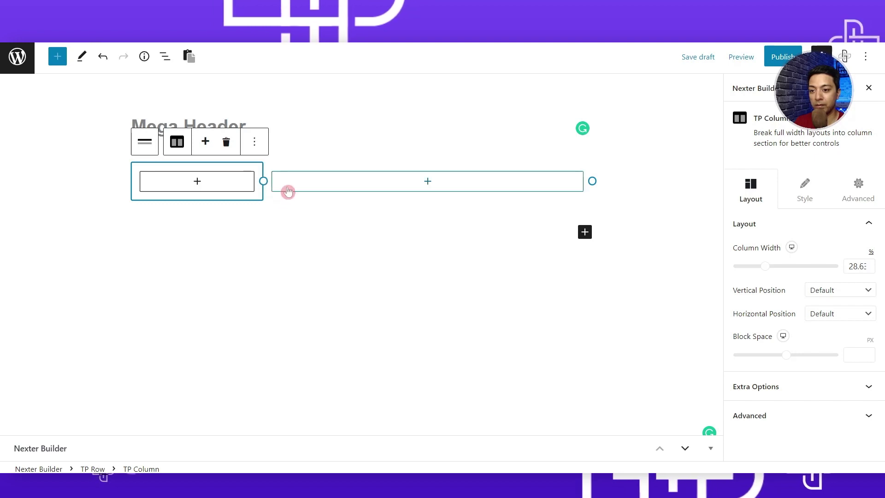
Step: Add a TP Site Logo block to the first column and use the BRAND NAME image from the media library
left_click(194, 183)
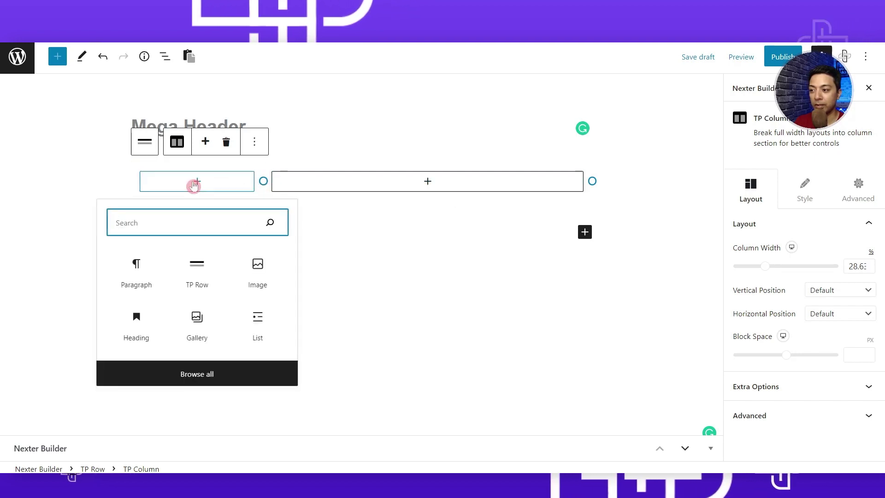
type("logo")
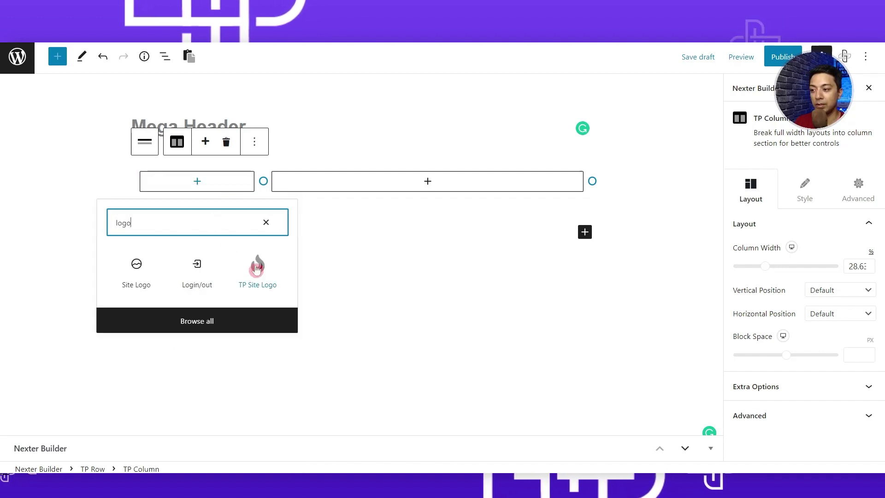
left_click(256, 272)
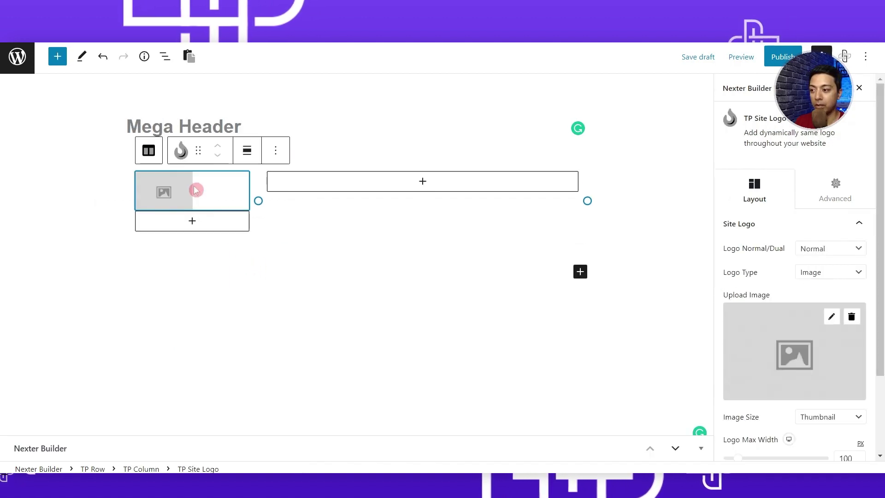
left_click(832, 317)
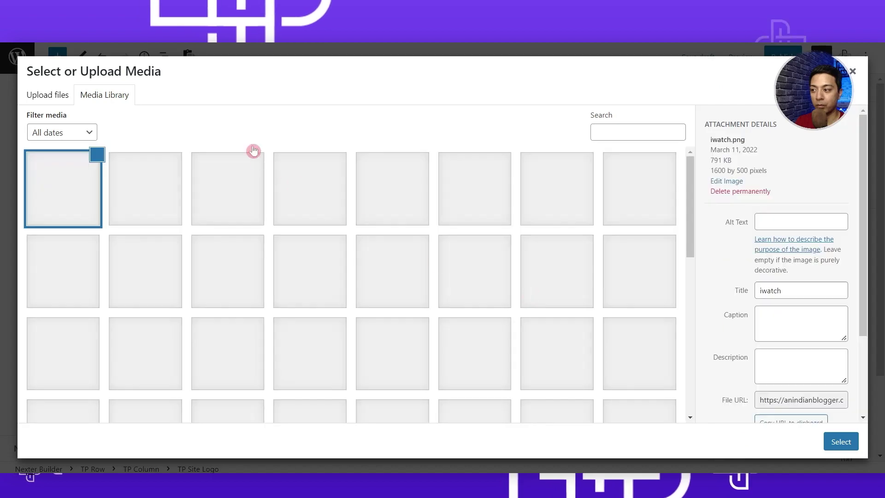
scroll(310, 226, "down", 5)
left_click(309, 225)
left_click(841, 442)
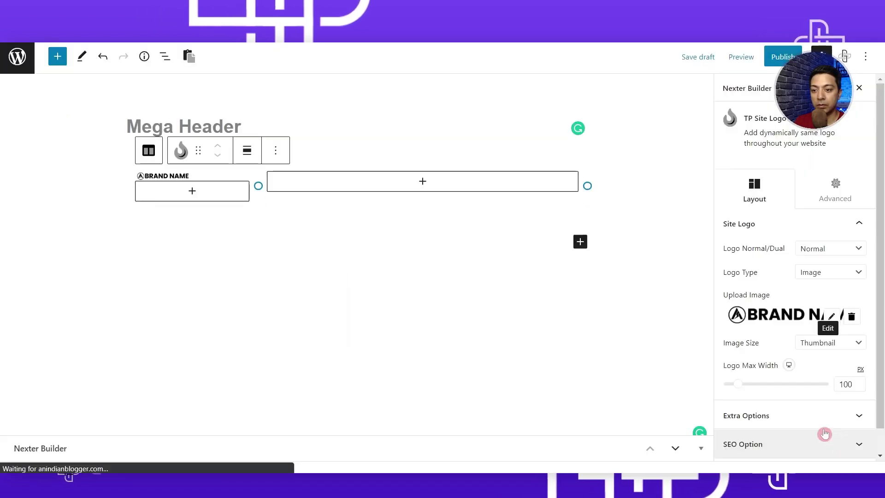
Step: Set the logo's image size to Full and its maximum width to 164 px
left_click(829, 344)
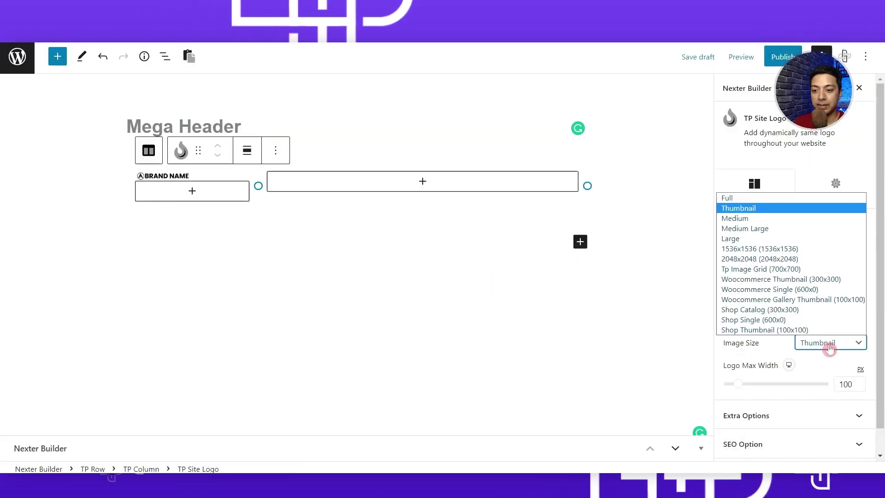
left_click(739, 203)
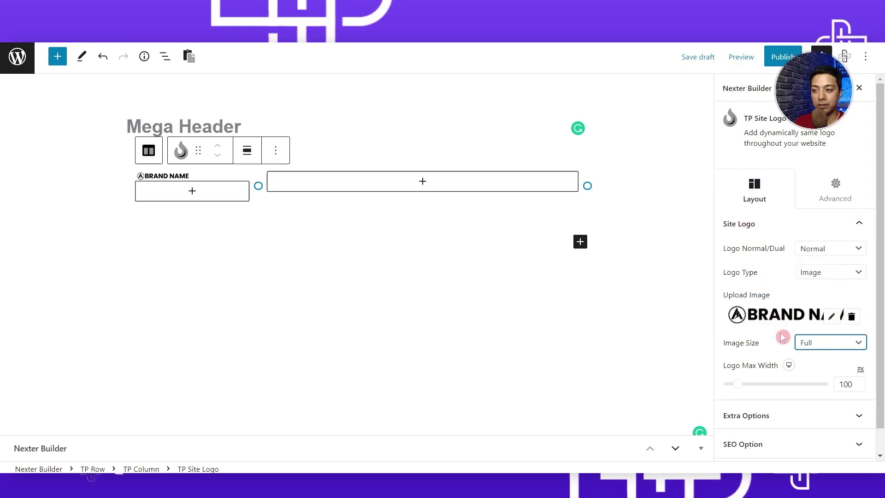
left_click(842, 384)
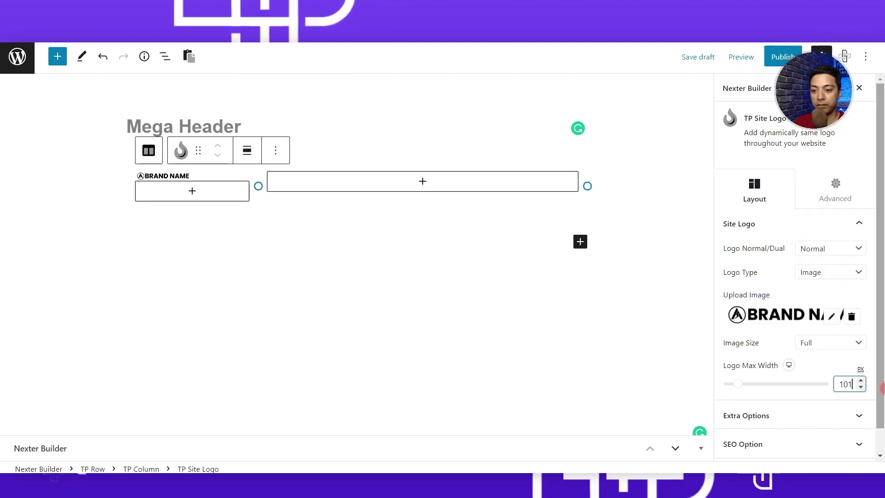
key("Up")
key("Up")
key("Up")
key("Up")
key("Up")
key("Up")
key("Up")
key("Up")
key("Up")
key("Up")
key("Up")
key("Up")
key("Up")
key("Up")
key("Up")
key("Up")
key("Up")
key("Up")
key("Up")
key("Up")
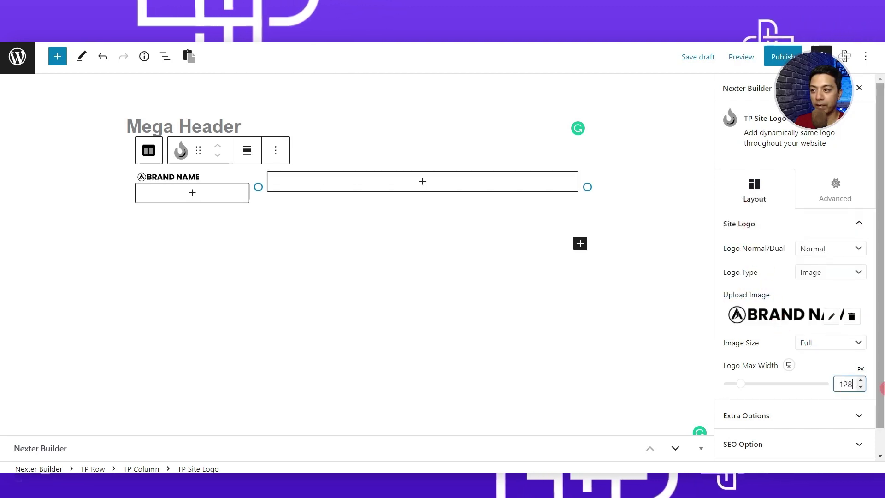
Step: Set the vertical position of the TP Row to Middle
left_click(164, 57)
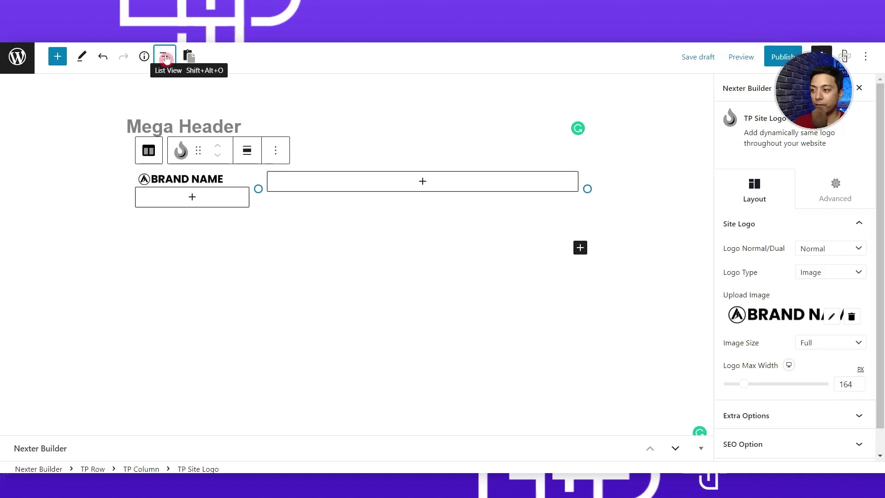
left_click(58, 121)
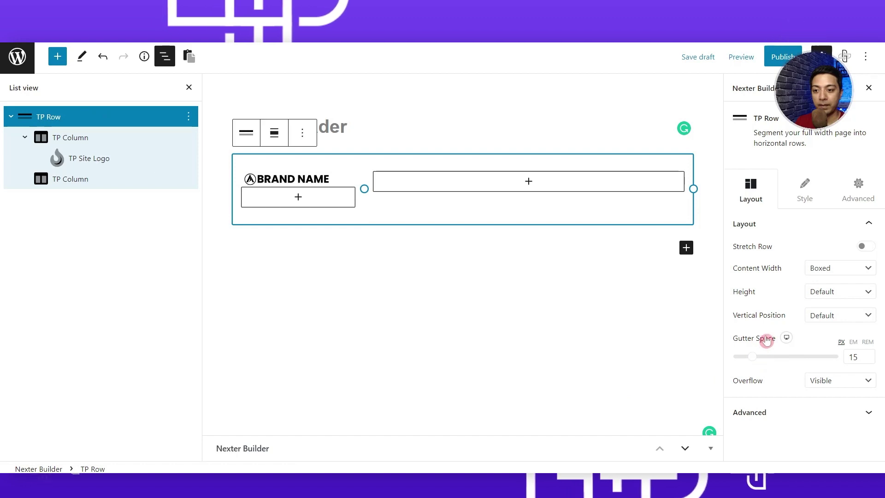
left_click(807, 320)
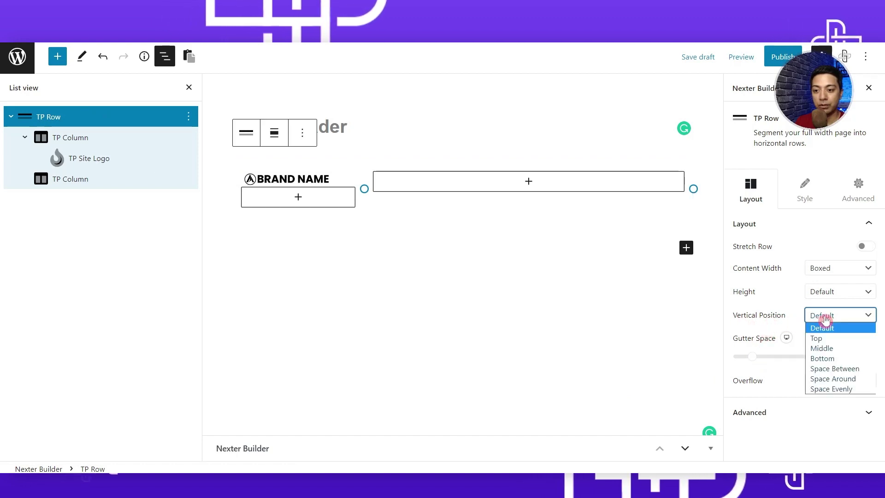
left_click(824, 351)
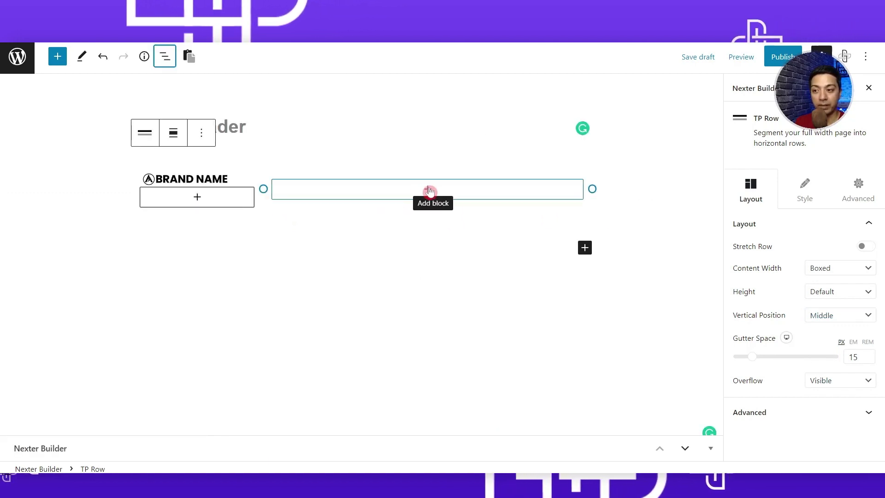
Step: Insert a TP Navigation Menu block in the second, wider column
left_click(428, 191)
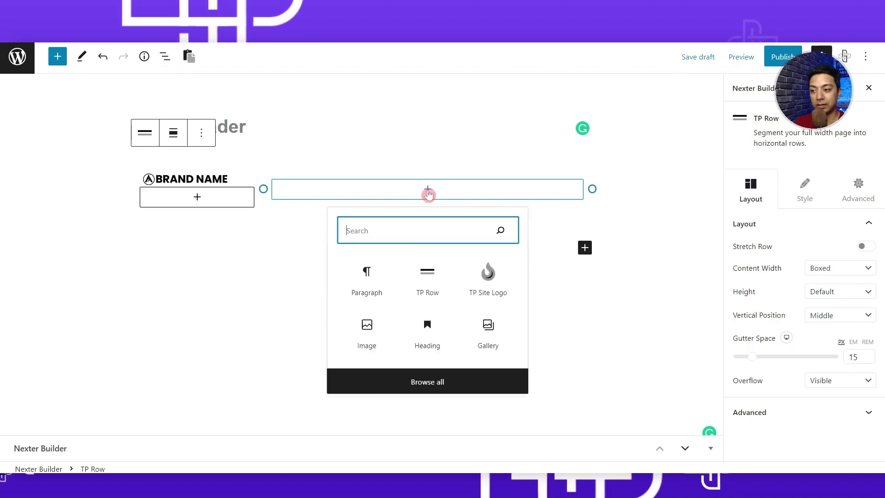
type("menu")
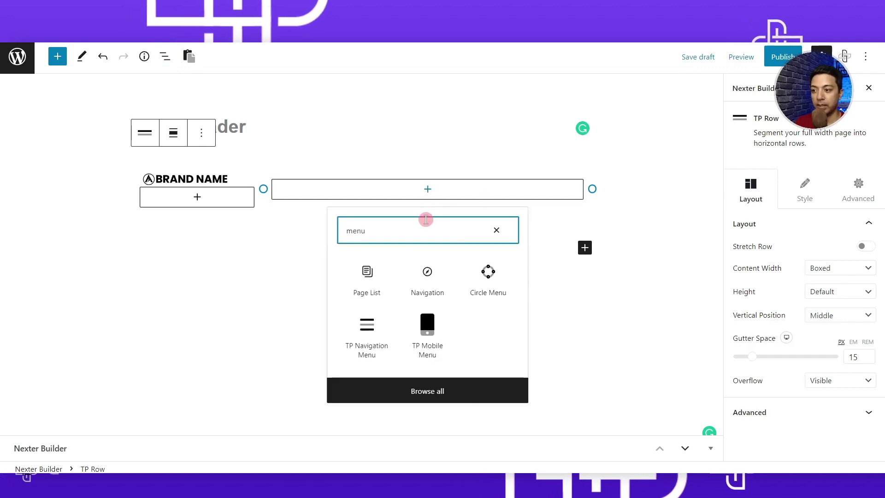
left_click(367, 343)
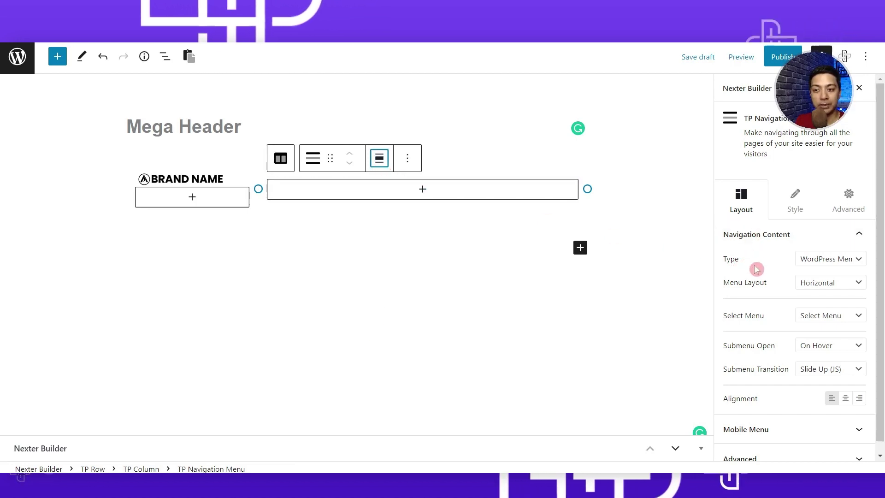
Step: Keep the navigation block's type as WordPress Menu and assign the "top menu" to it
left_click(851, 259)
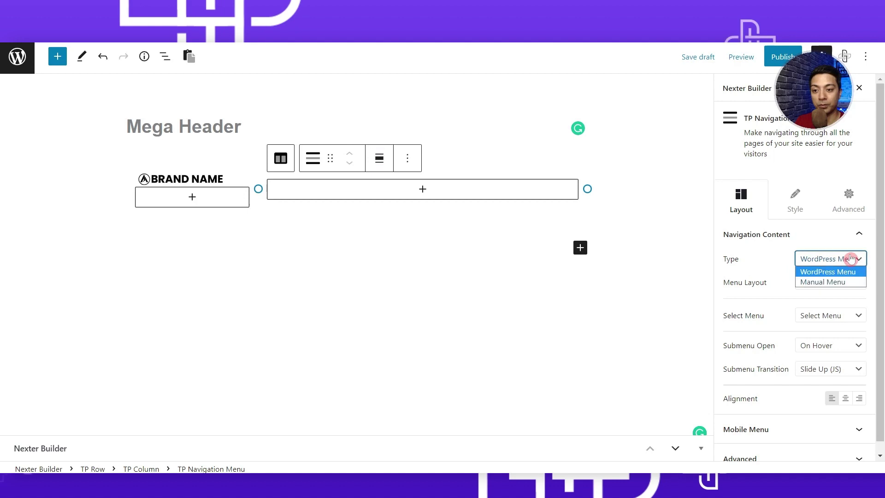
left_click(839, 276)
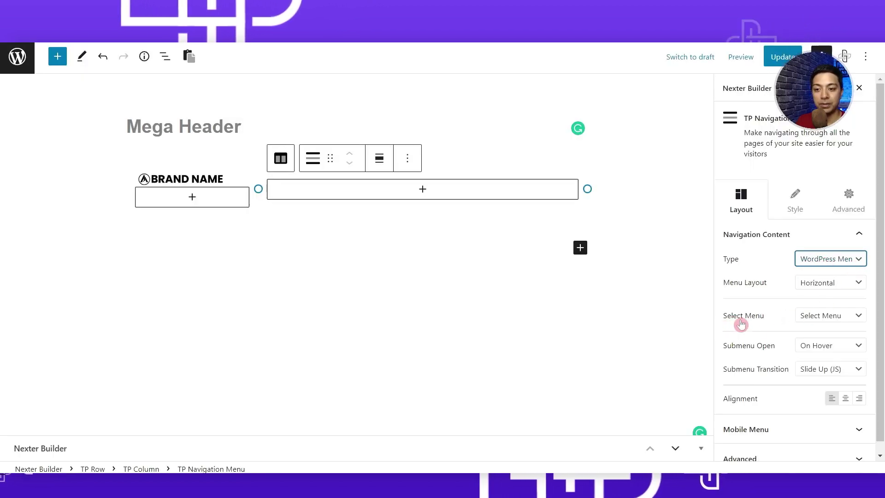
left_click(843, 317)
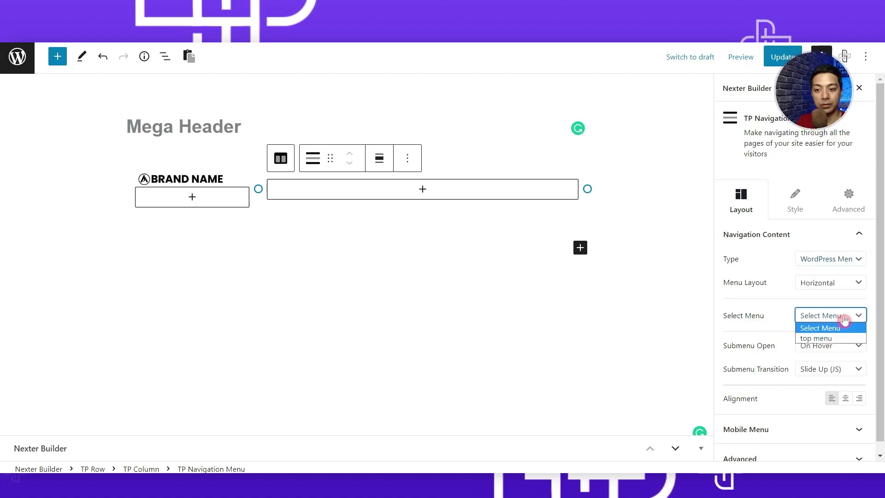
left_click(843, 341)
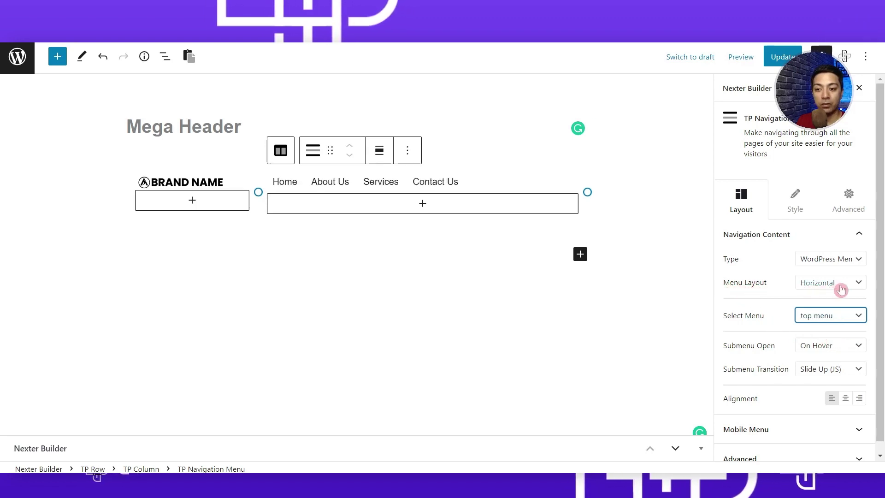
Step: Keep the menu layout Horizontal and align the navigation menu to the right
left_click(858, 286)
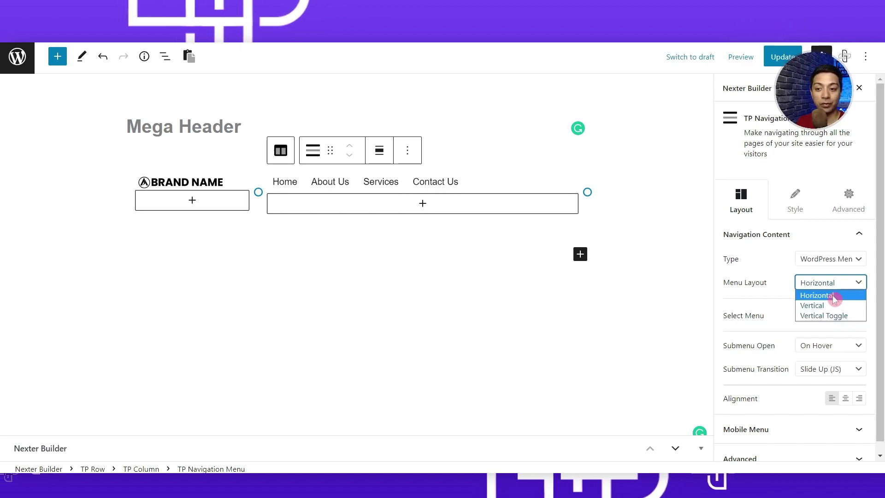
left_click(845, 297)
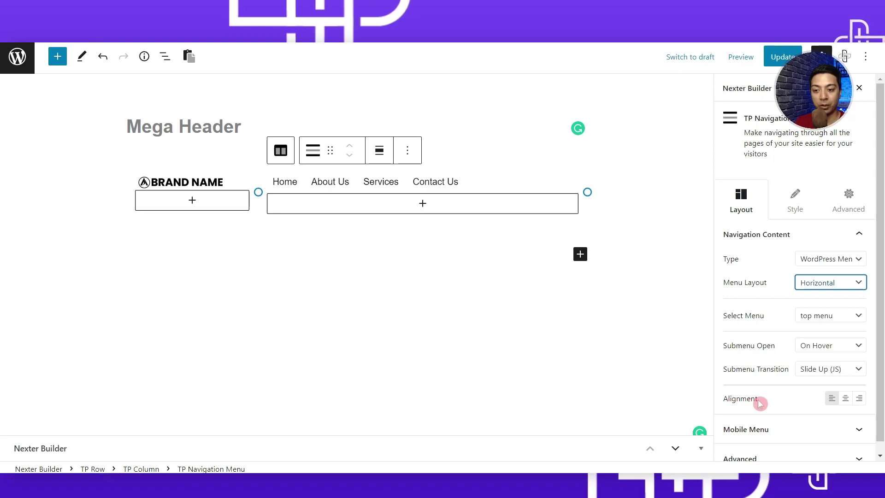
left_click(858, 399)
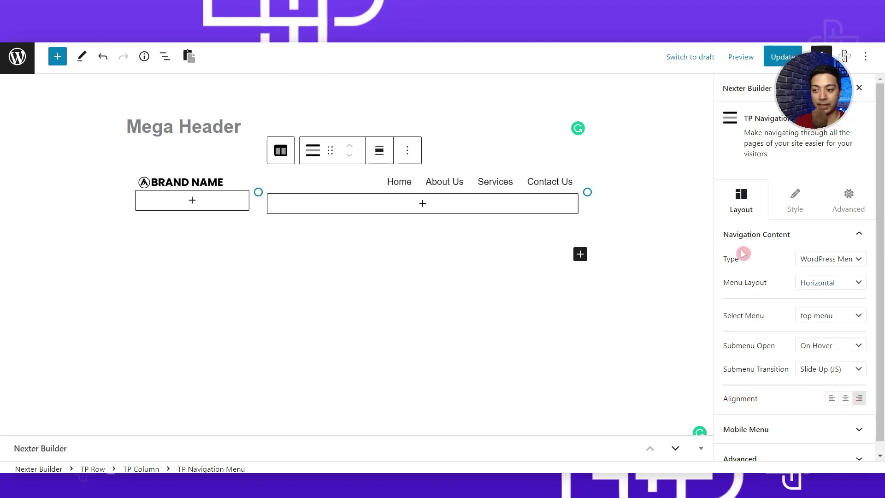
Step: Update the header template and reload the live site to check the menu
left_click(780, 57)
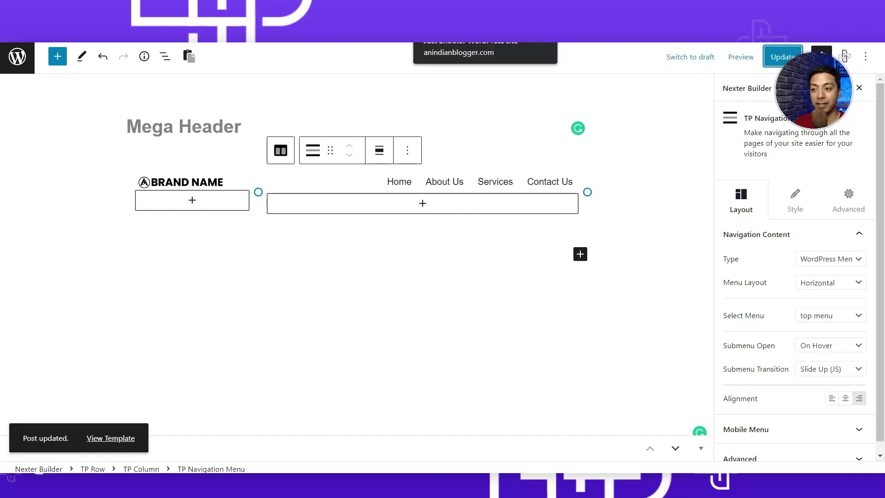
left_click(454, 11)
key("ctrl+r")
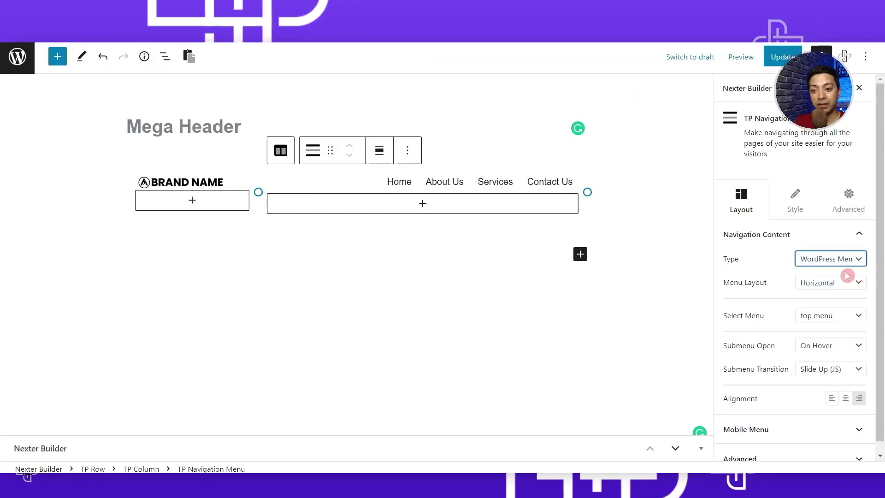
Step: Switch the navigation type to Manual Menu and set the first level 0 item's menu text to "Home"
left_click(860, 259)
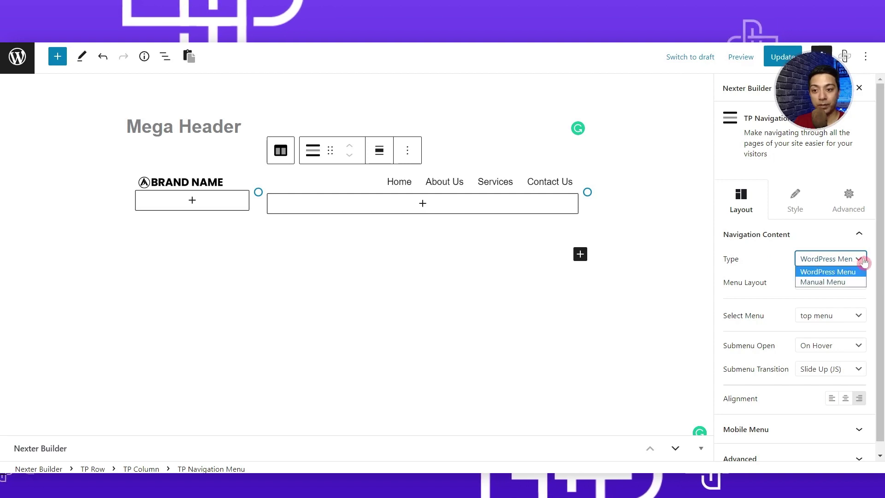
left_click(816, 282)
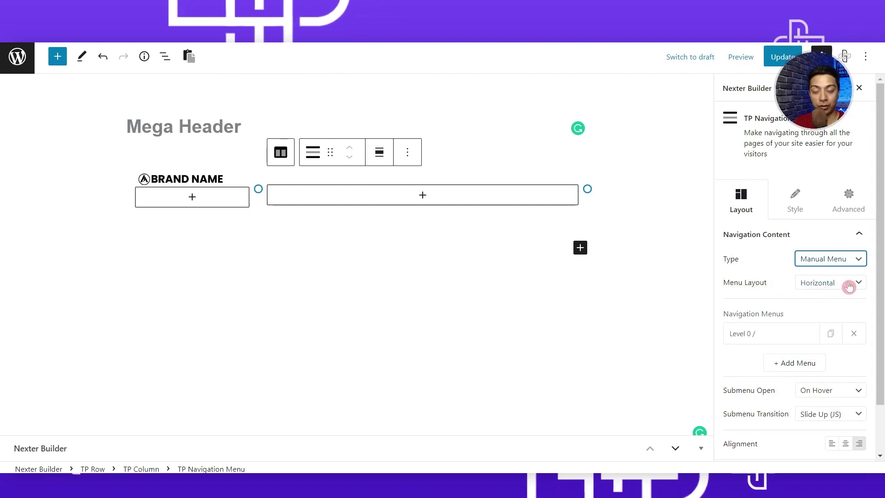
left_click(765, 333)
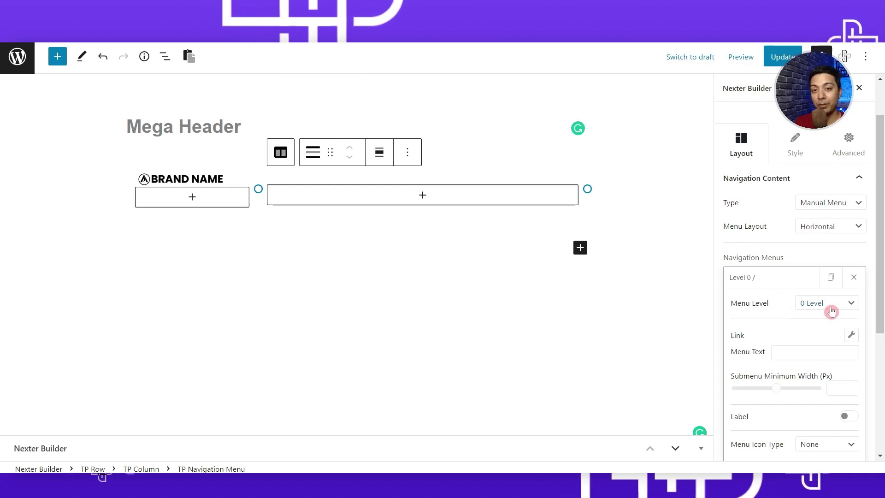
left_click(808, 352)
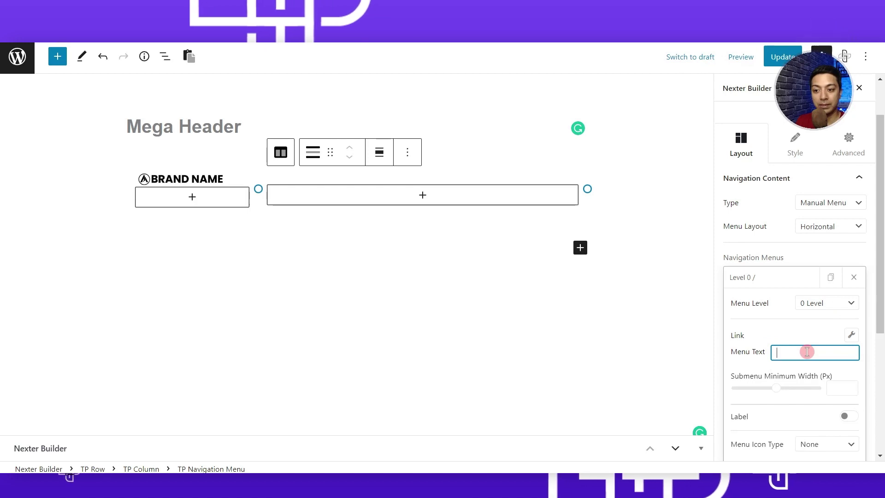
type("Home")
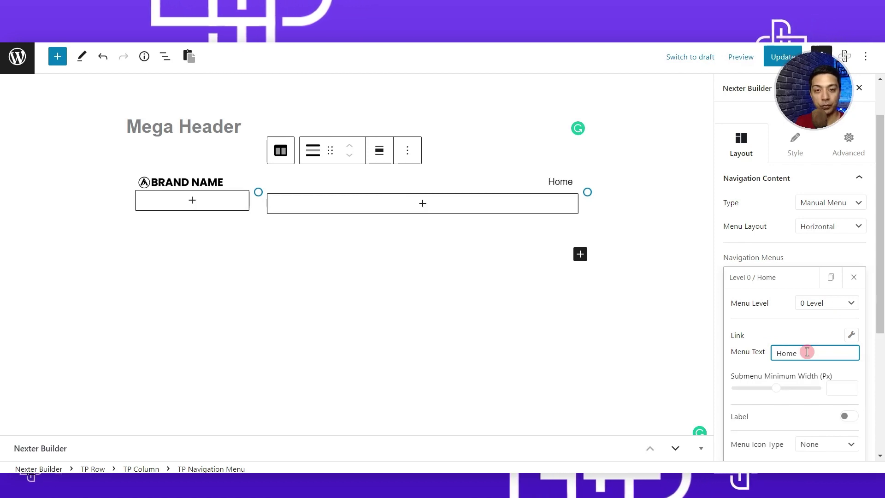
Step: Try the "New" label on the Home menu item and turn it off again
scroll(783, 332, "down", 2)
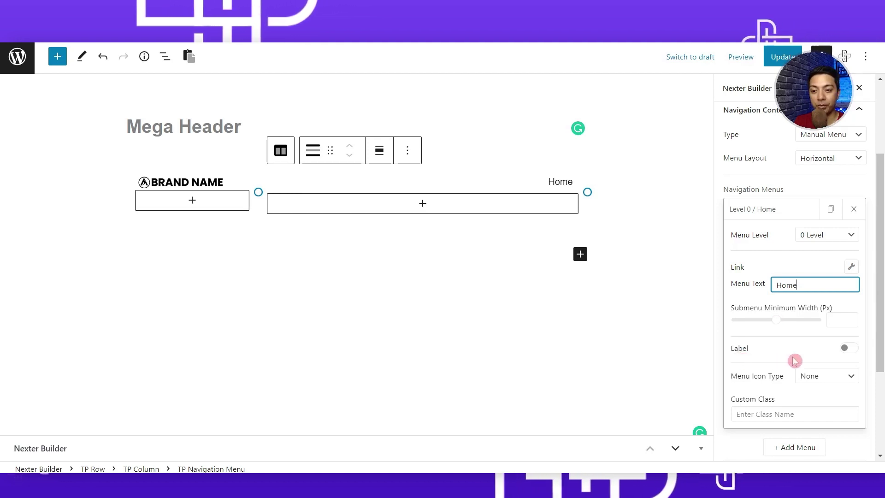
left_click(853, 353)
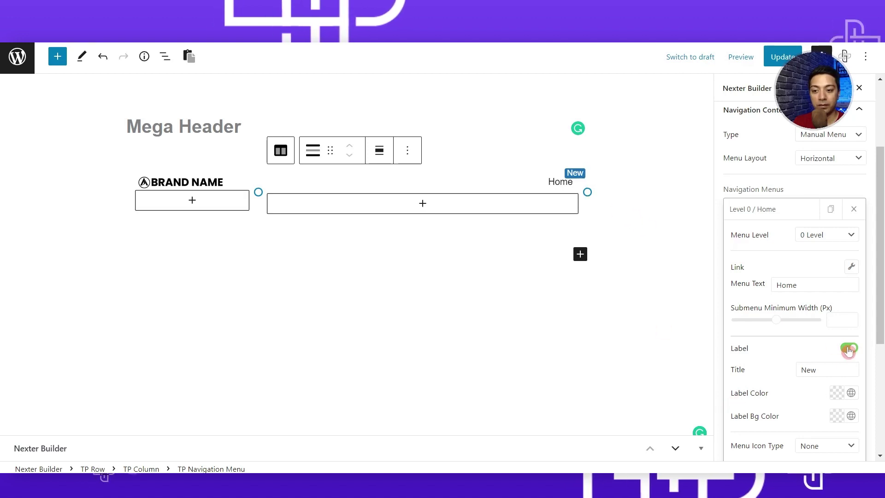
left_click(818, 371)
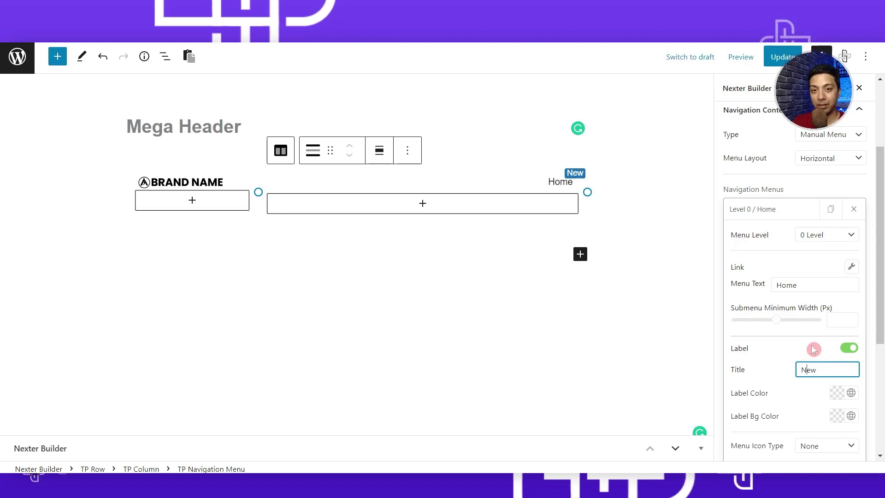
left_click(850, 349)
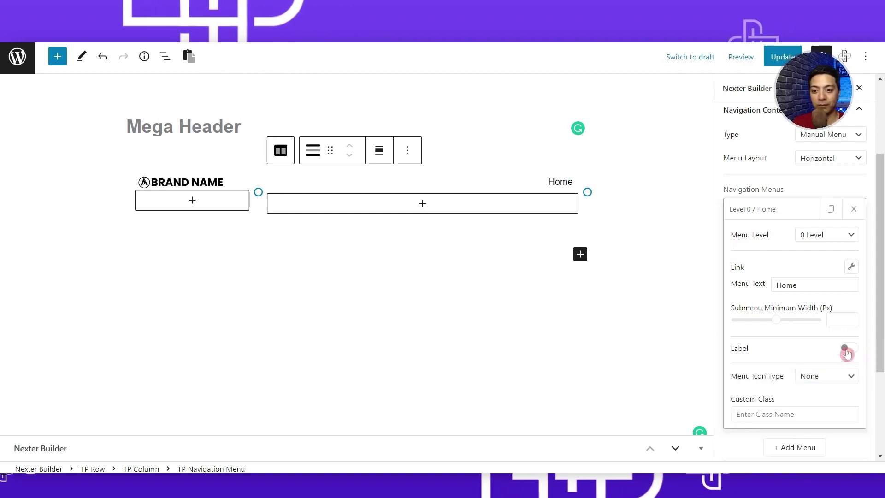
Step: Set the Home item's menu icon type to Icon and keep the house icon after viewing the icon library
scroll(806, 371, "down", 2)
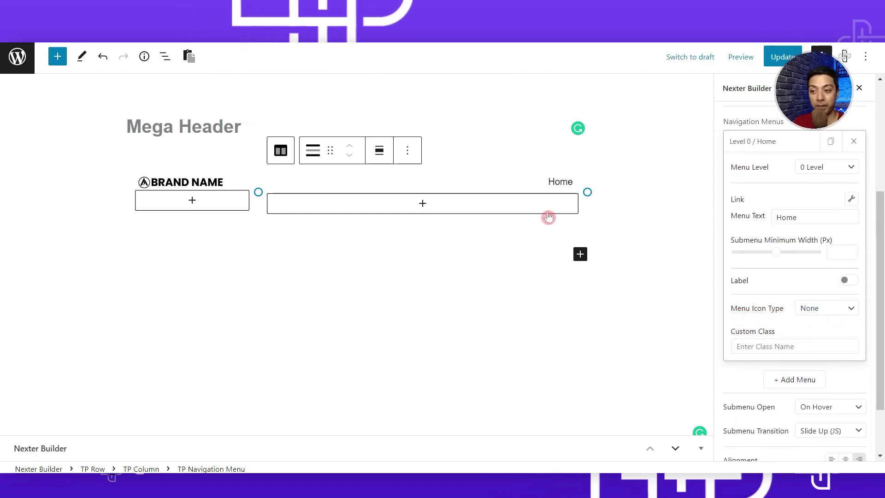
left_click(834, 312)
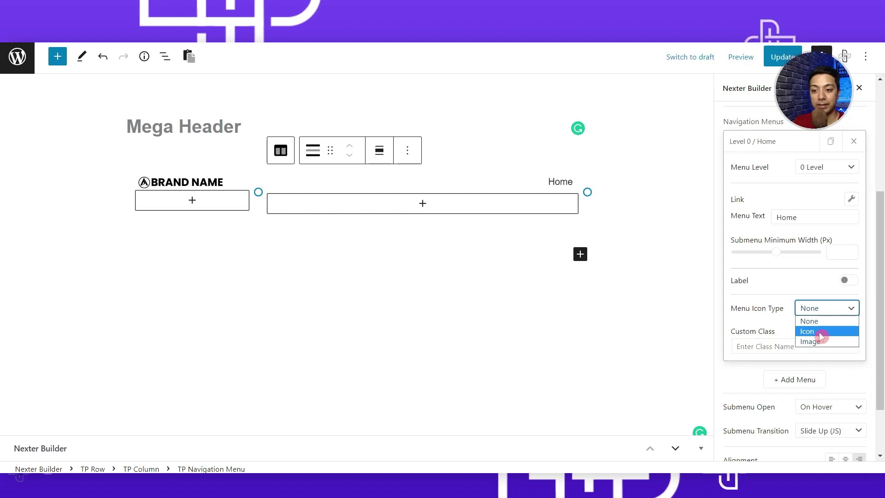
left_click(819, 332)
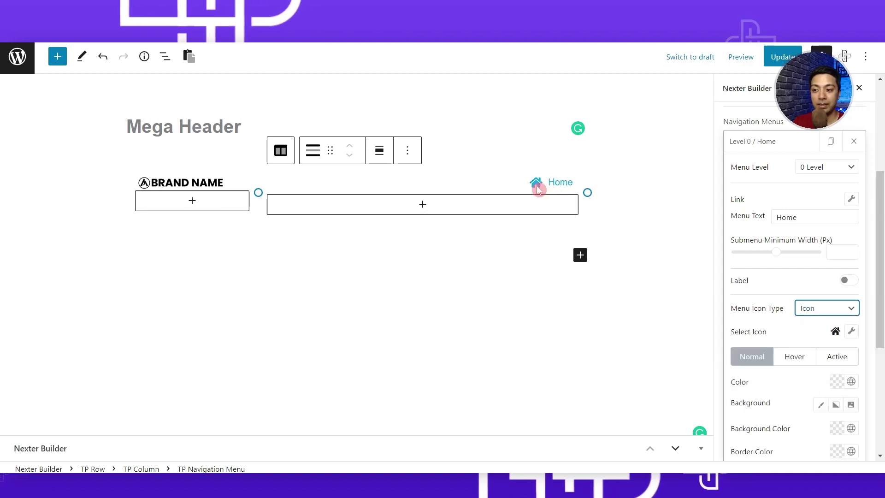
left_click(852, 331)
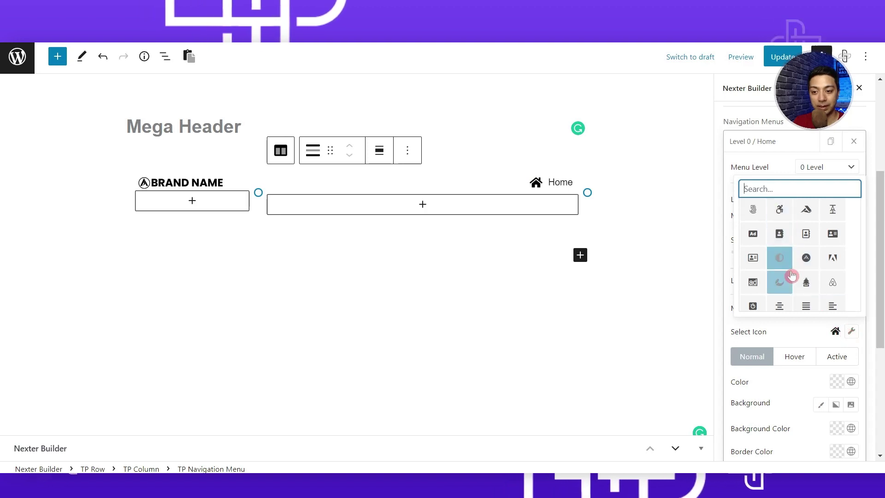
left_click(794, 329)
Step: Try a custom icon colour and a solid #F0F0F0 background colour on the Home item's icon
scroll(794, 330, "down", 1)
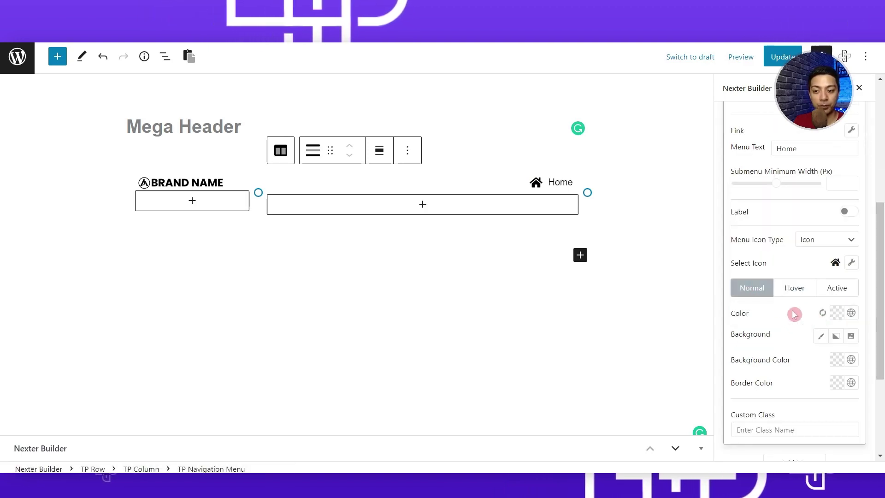
left_click(839, 313)
mouse_move(792, 208)
left_mouse_down()
mouse_move(816, 132)
mouse_move(741, 154)
left_mouse_up()
left_click(821, 340)
left_click(835, 361)
mouse_move(782, 232)
left_mouse_down()
mouse_move(757, 174)
mouse_move(719, 153)
left_mouse_up()
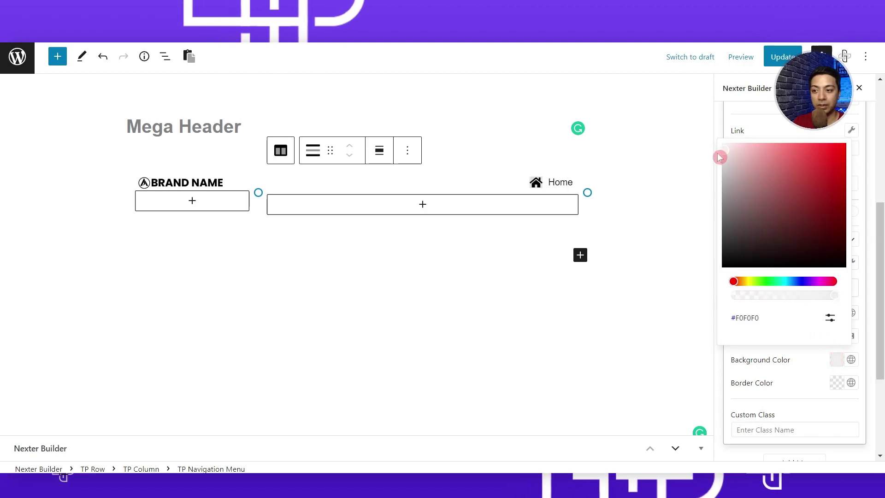
left_click(790, 371)
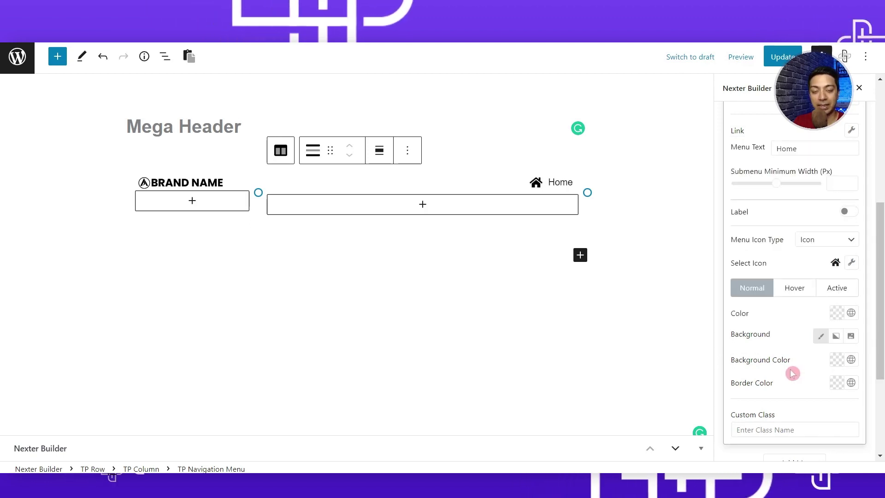
Step: Collapse the Home item's settings and duplicate the item twice in the navigation menu list
scroll(754, 361, "down", 2)
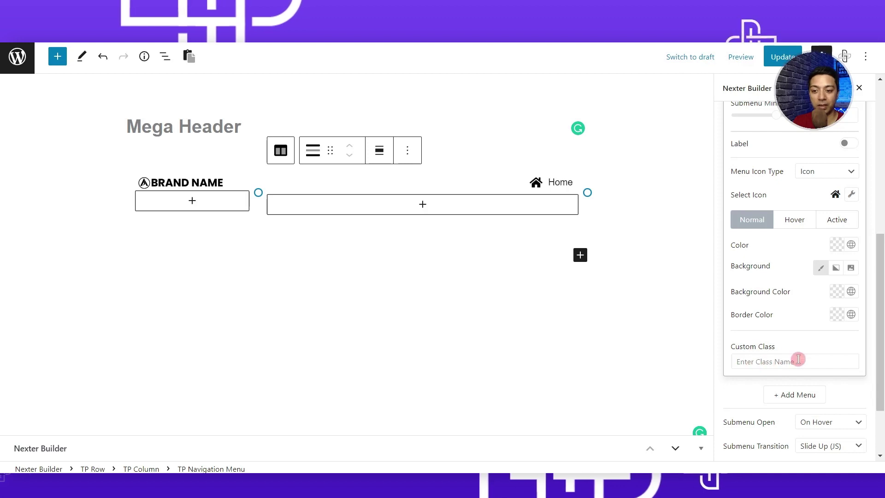
scroll(767, 253, "up", 5)
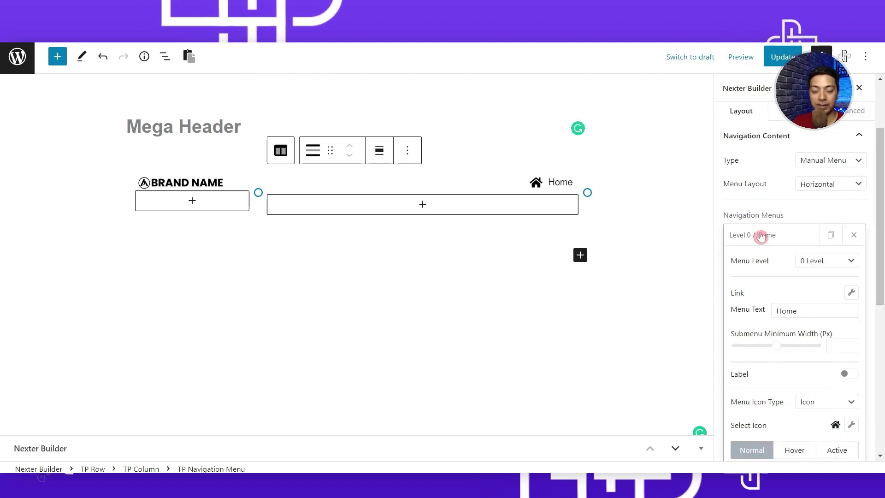
left_click(761, 235)
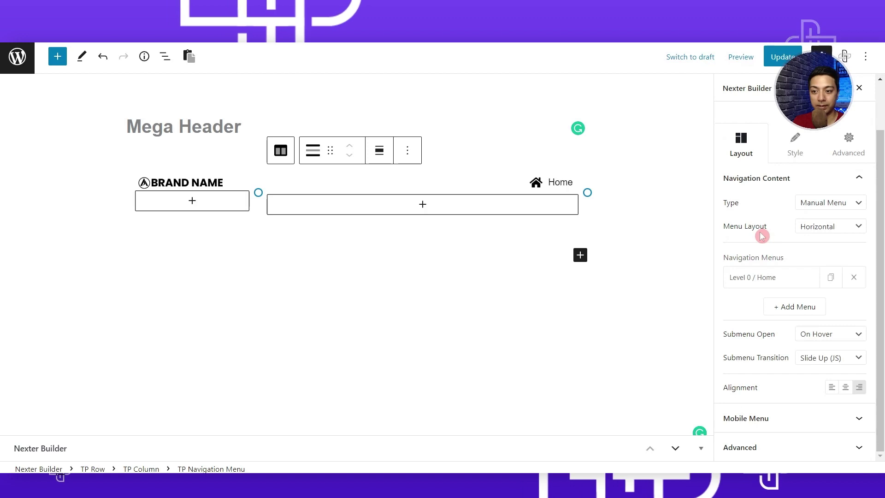
left_click(831, 280)
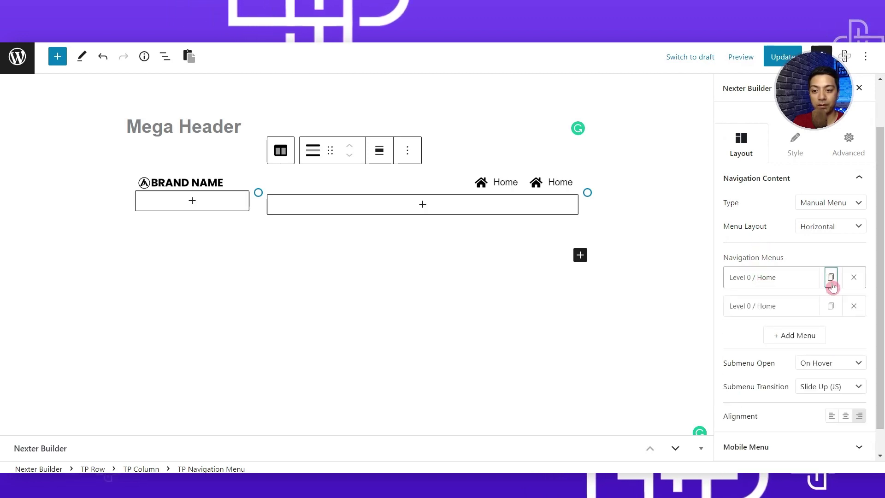
left_click(832, 307)
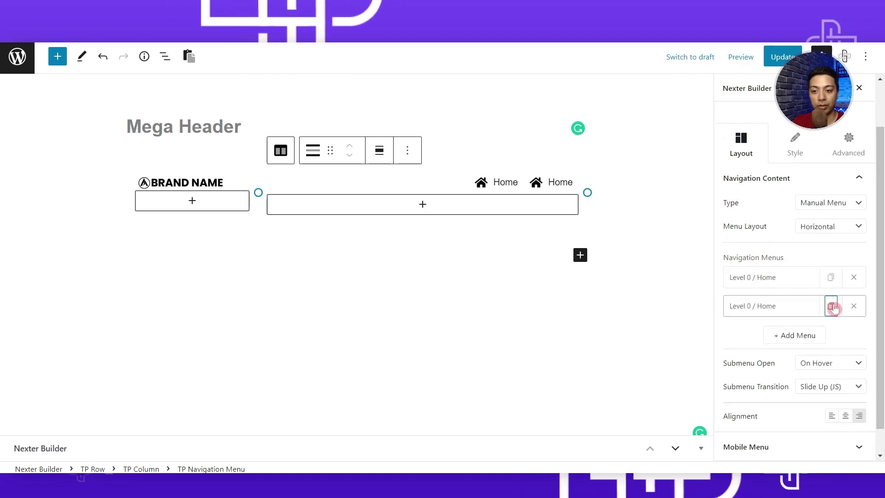
left_click(831, 307)
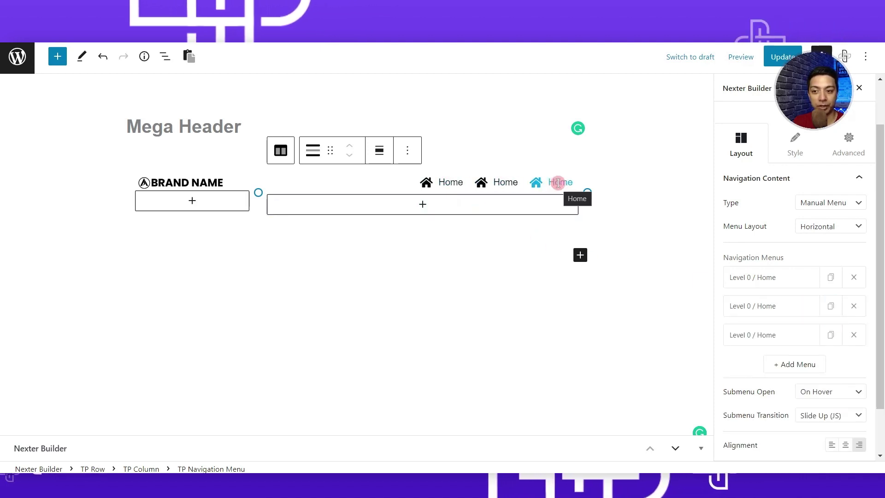
Step: Set the second menu item's text to "About Us" and change its icon to the address card
left_click(777, 308)
type("About Us")
scroll(863, 342, "down", 2)
scroll(811, 355, "down", 2)
left_click(852, 359)
left_click(753, 286)
left_click(786, 391)
left_click(773, 360)
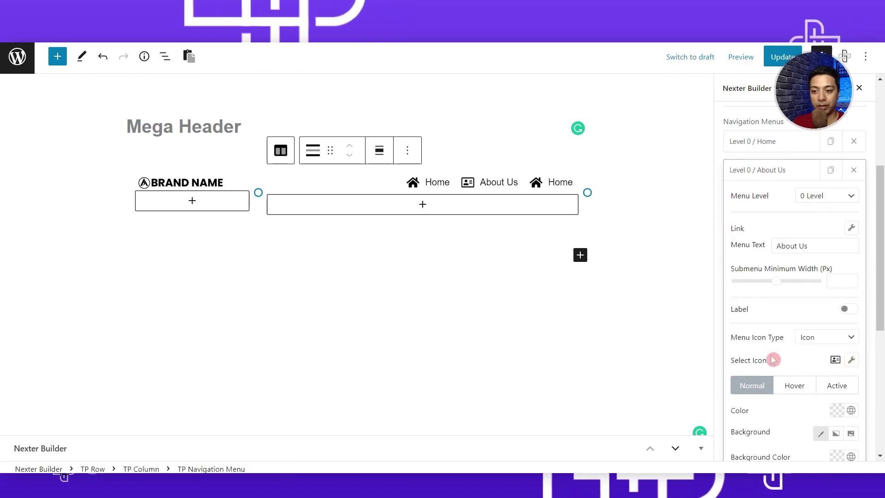
Step: Search for "about" in the About Us item's link and link it to the Remote Testimonial Slider page
scroll(786, 262, "up", 3)
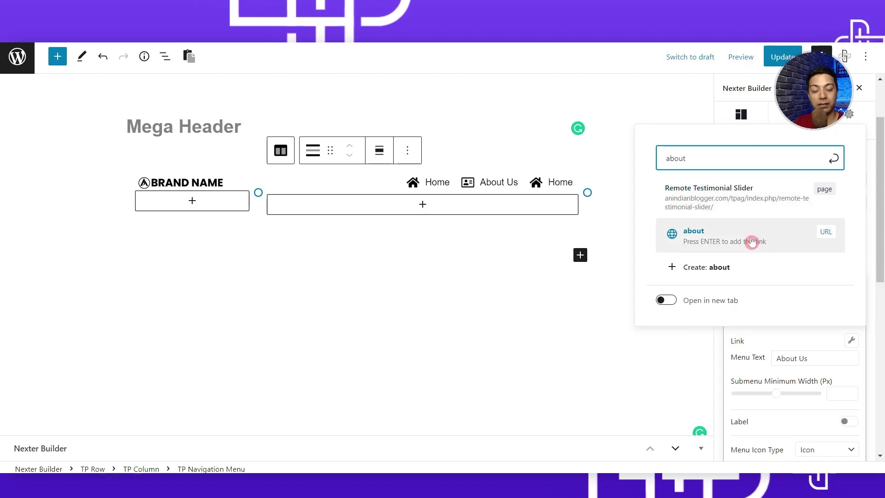
left_click(759, 202)
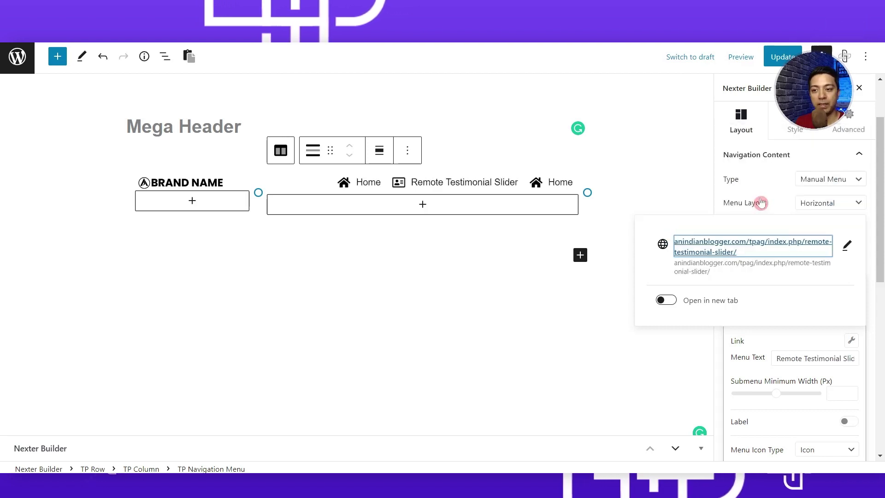
left_click(774, 349)
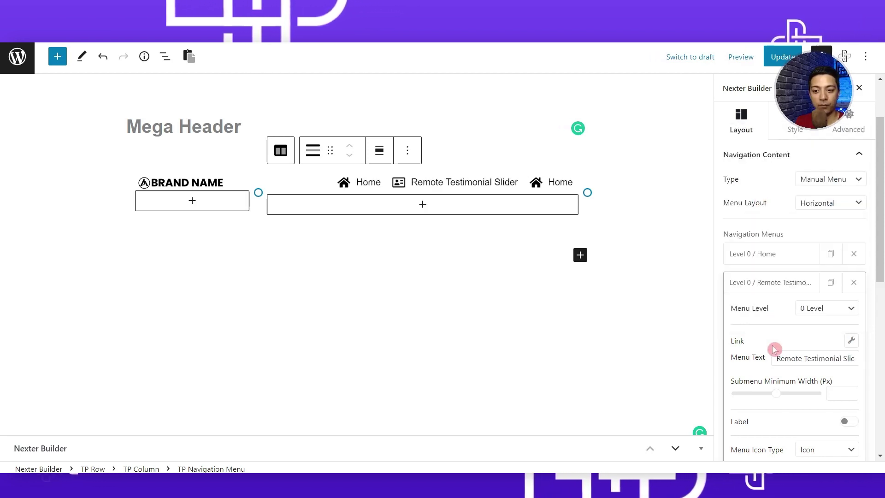
Step: Restore the second menu item's text to "About Us", and give the third item the text "Portfolio" and the Adobe icon
left_click(770, 150)
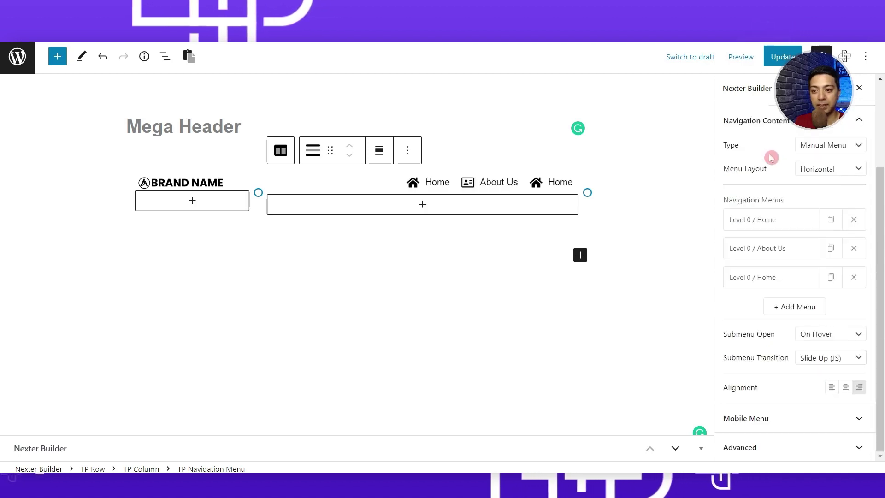
left_click(750, 287)
type("Portfolio")
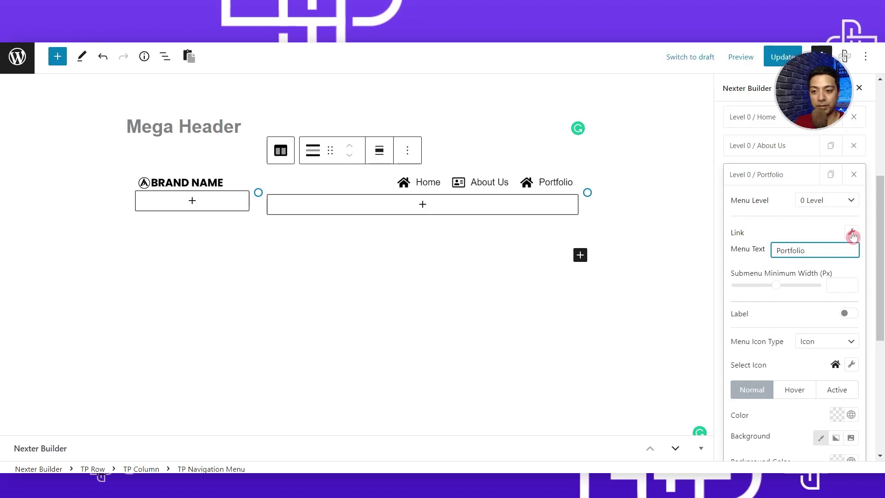
left_click(852, 364)
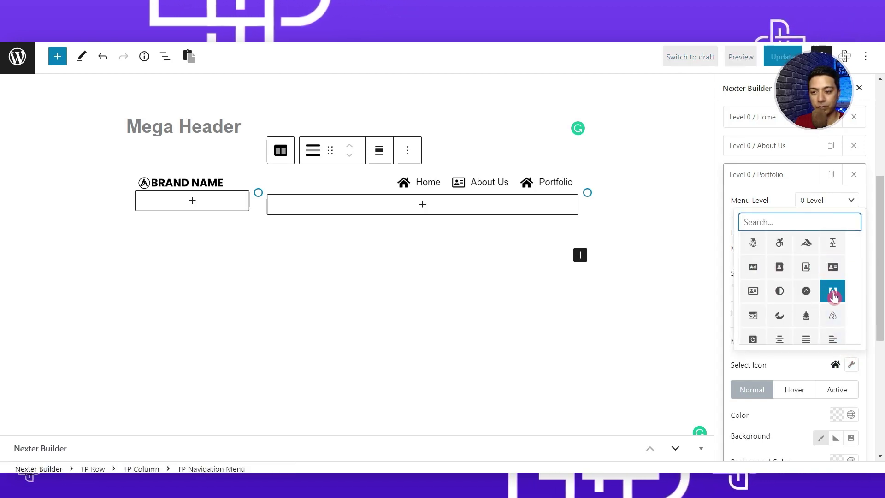
left_click(833, 295)
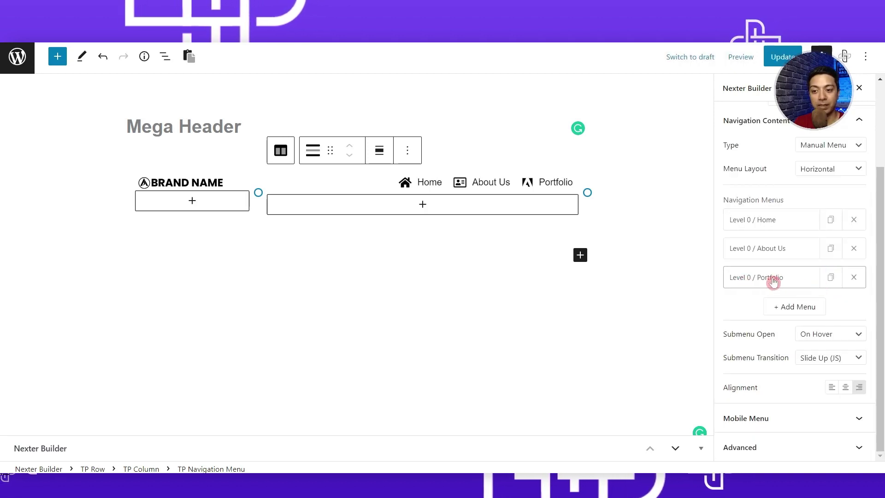
Step: Duplicate the Portfolio menu item and set the copy's text to "Contact Us"
left_click(830, 277)
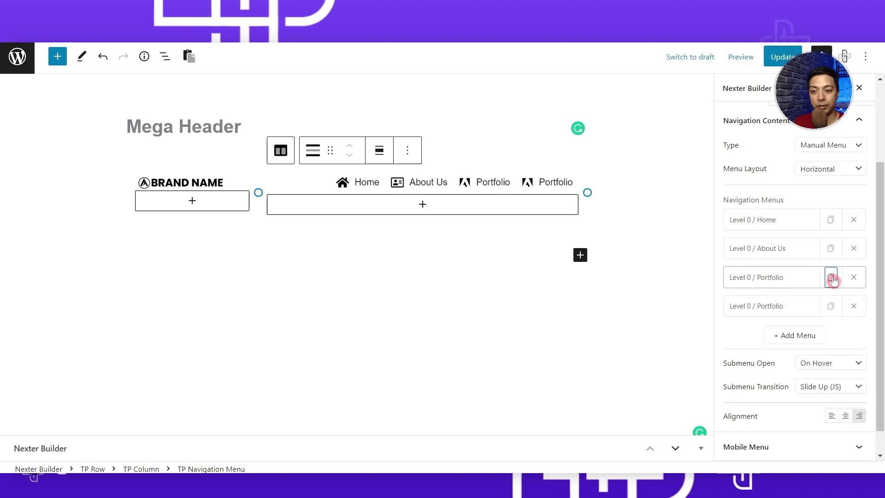
left_click(785, 308)
double_click(790, 382)
type("Contact Us")
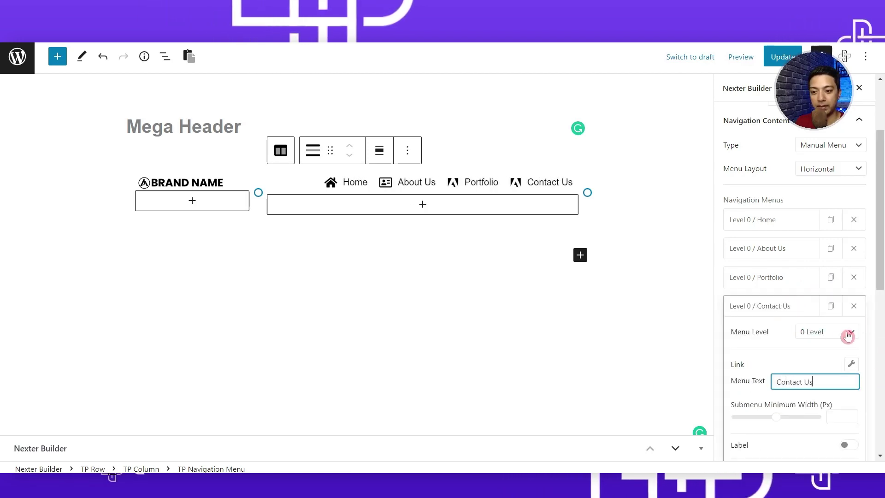
Step: Search the icon library for "phone", assign the phone icon to the Contact Us item and collapse its settings
scroll(845, 345, "down", 3)
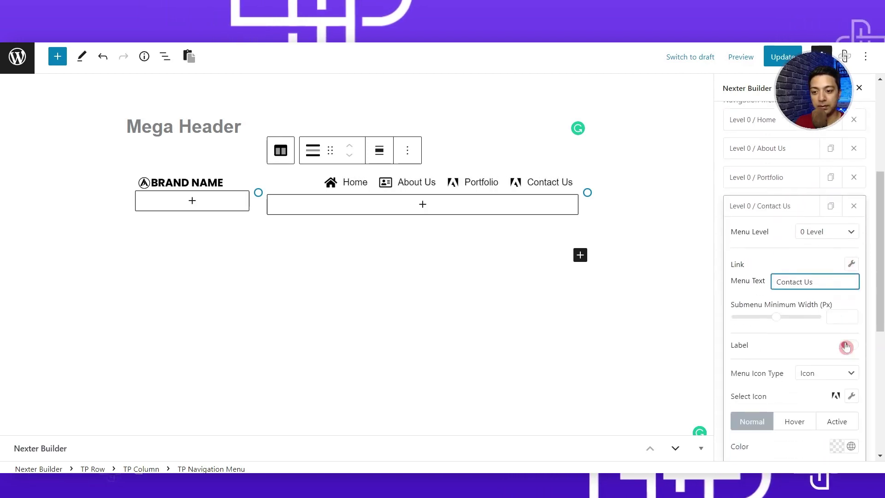
left_click(855, 358)
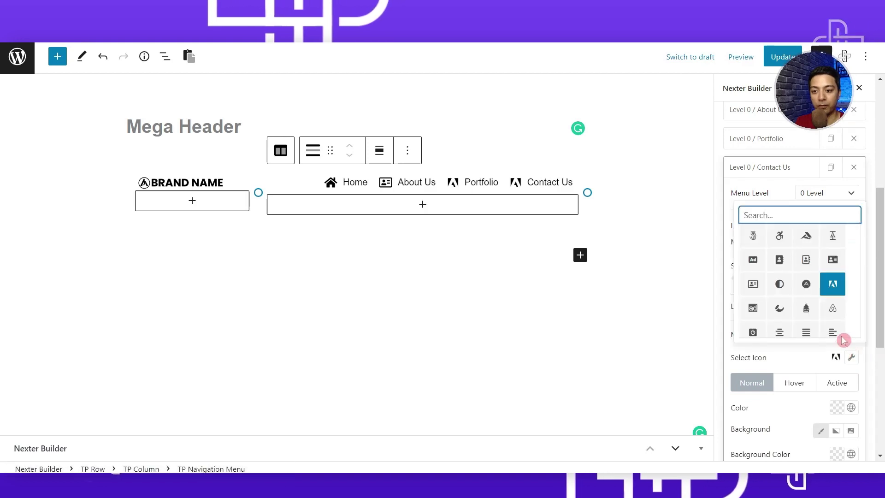
type("phone")
left_click(759, 304)
left_click(774, 357)
scroll(774, 355, "up", 2)
left_click(778, 275)
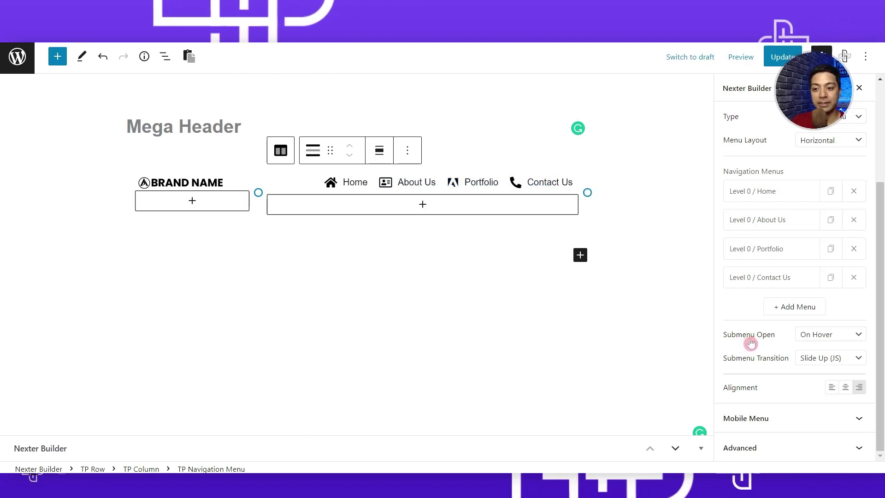
Step: Review the submenu opening and transition options, and try other menu alignments before restoring right alignment
left_click(862, 337)
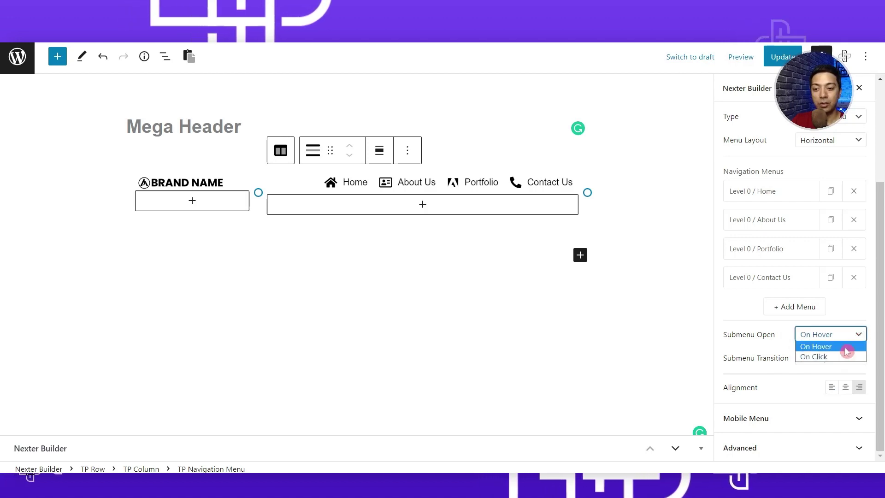
left_click(846, 351)
left_click(740, 369)
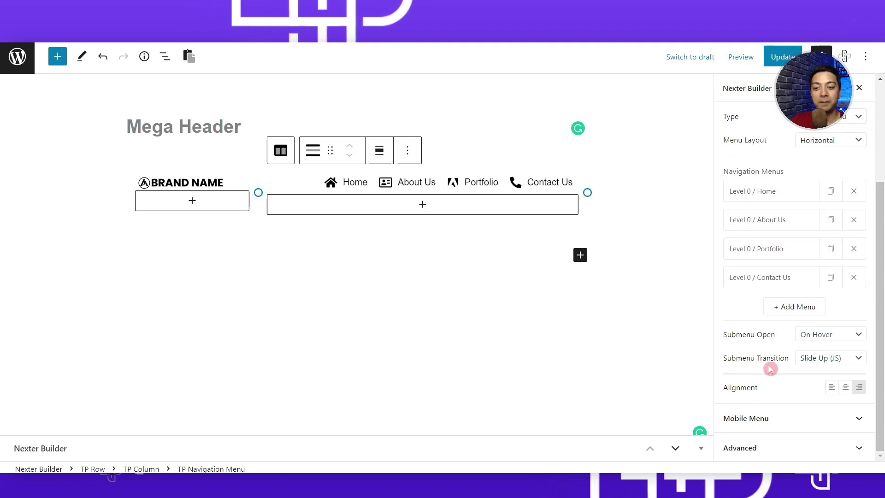
left_click(850, 358)
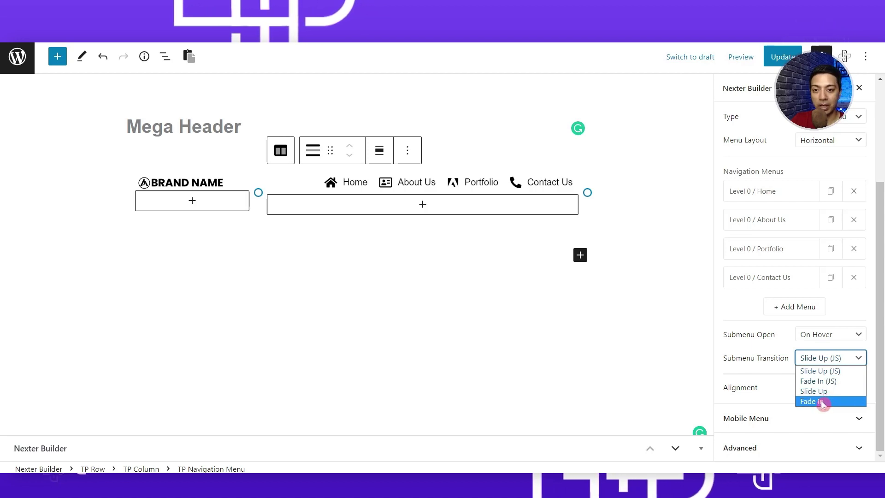
left_click(768, 369)
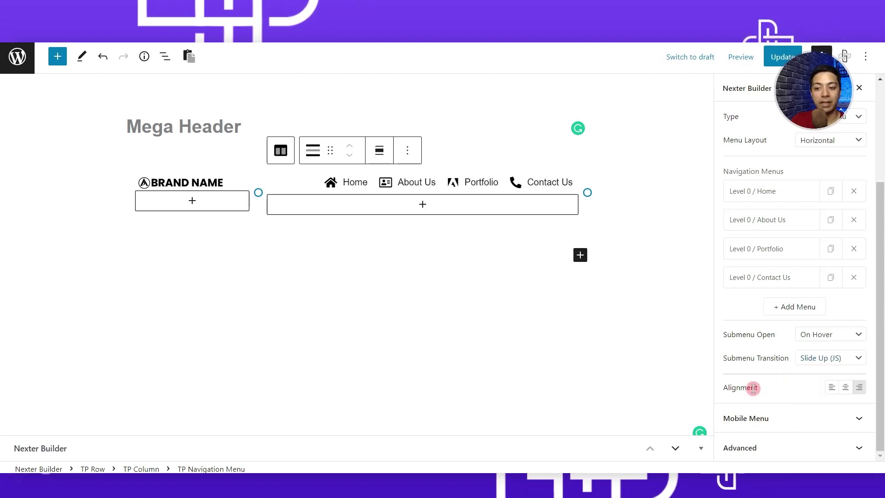
left_click(844, 388)
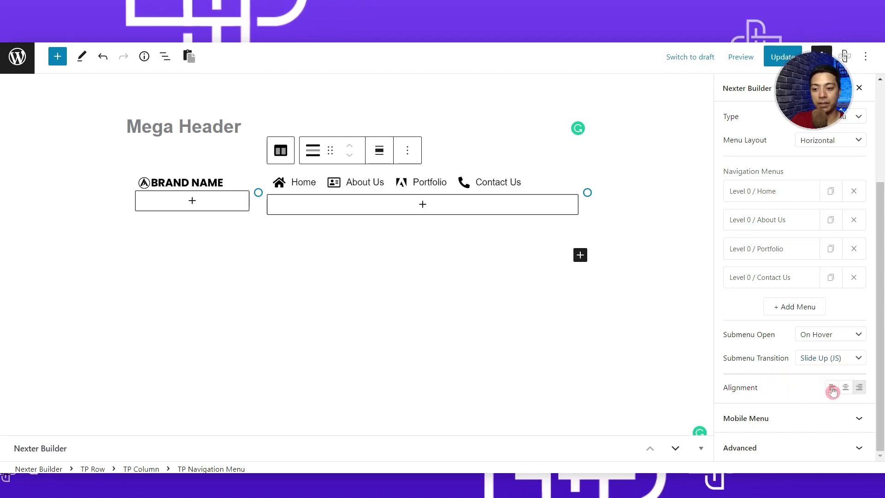
left_click(858, 389)
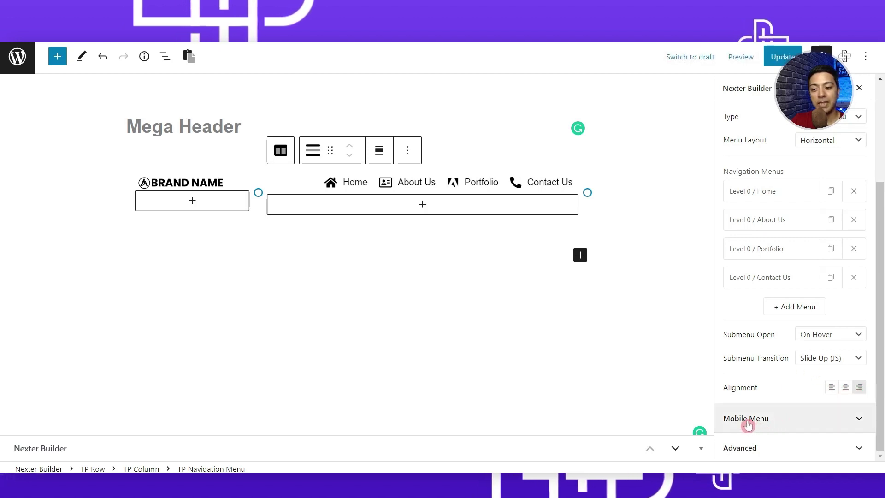
Step: Open the Mobile Menu settings and browse the mobile menu layouts on the demo page in the iPhone XR view
left_click(860, 418)
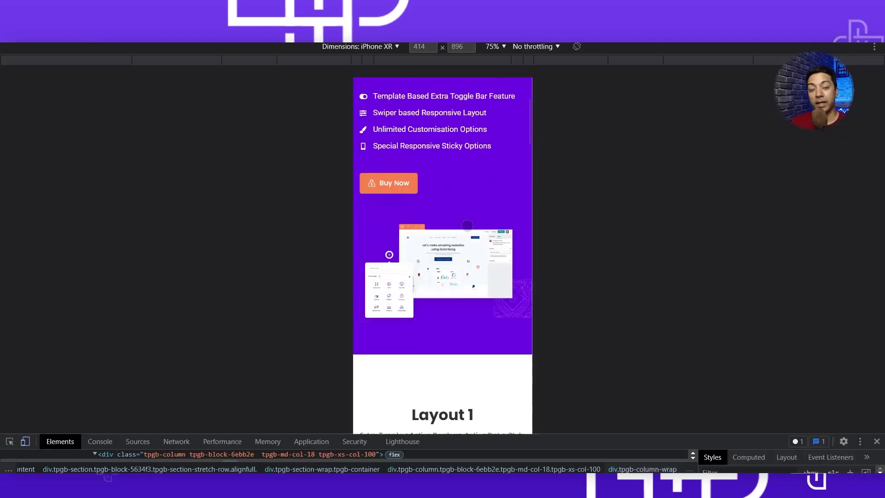
scroll(467, 224, "down", 10)
scroll(467, 224, "down", 8)
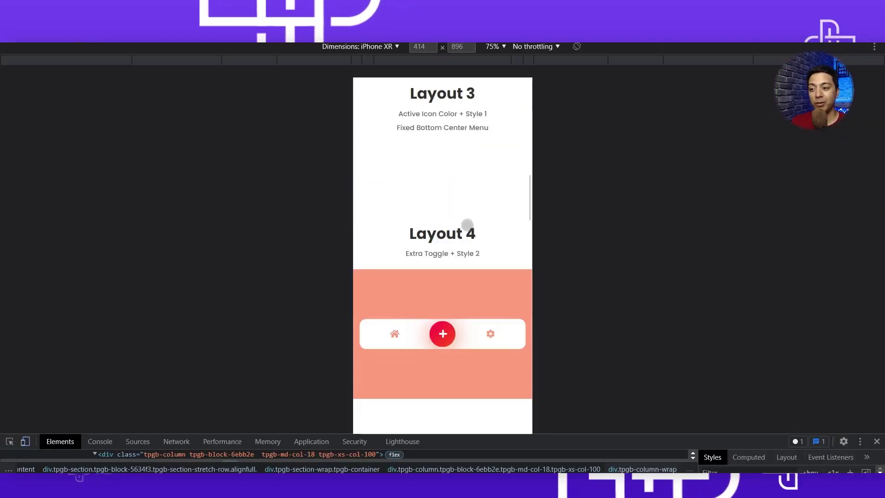
left_click_drag(461, 240, 433, 240)
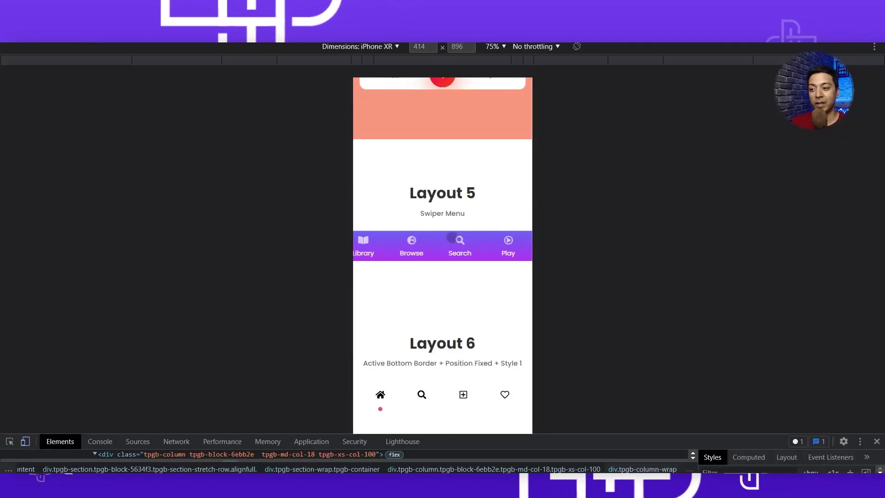
scroll(442, 240, "down", 5)
scroll(463, 221, "down", 4)
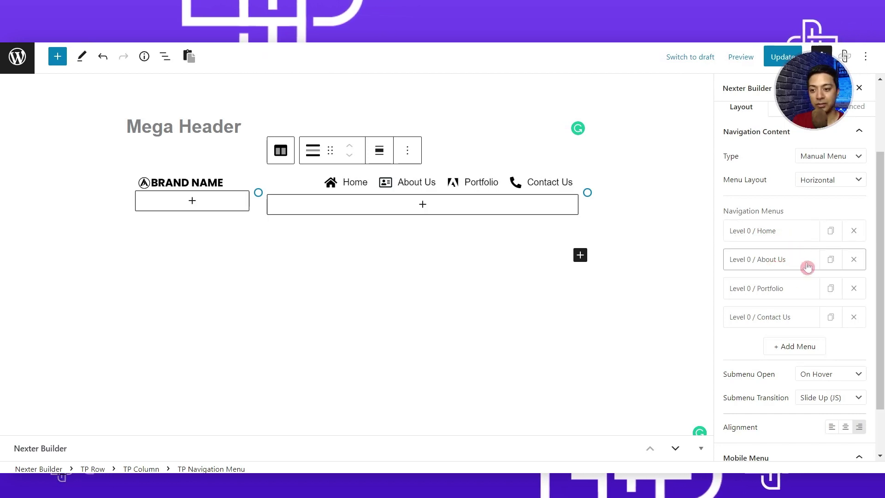
Step: Duplicate the About Us menu item, set the copy to 1 Level and change its text to "About Us SUB"
left_click(831, 261)
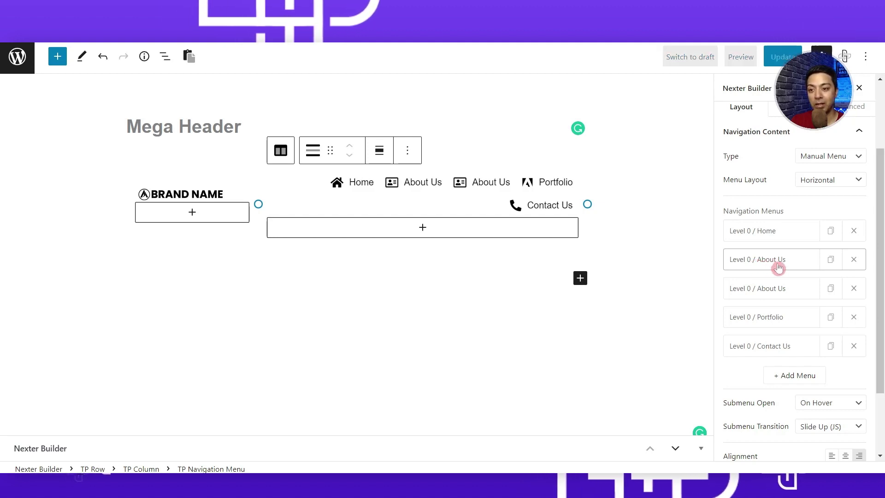
left_click(795, 290)
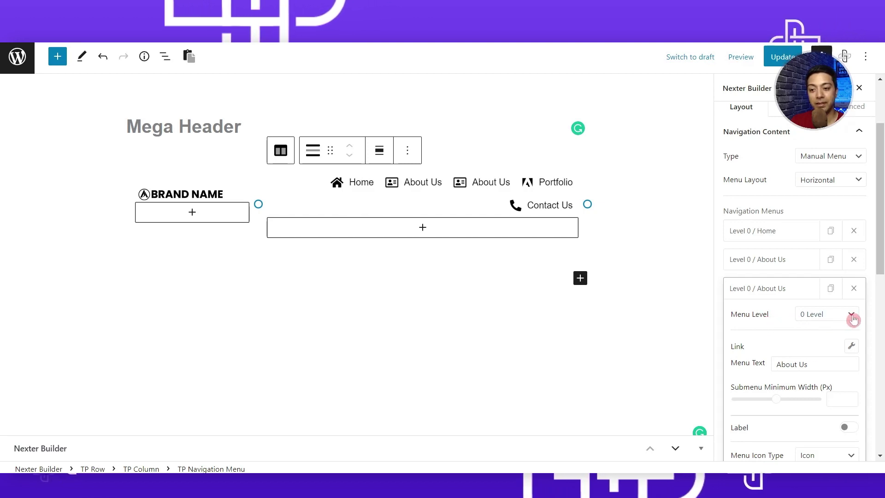
left_click(852, 317)
left_click(838, 337)
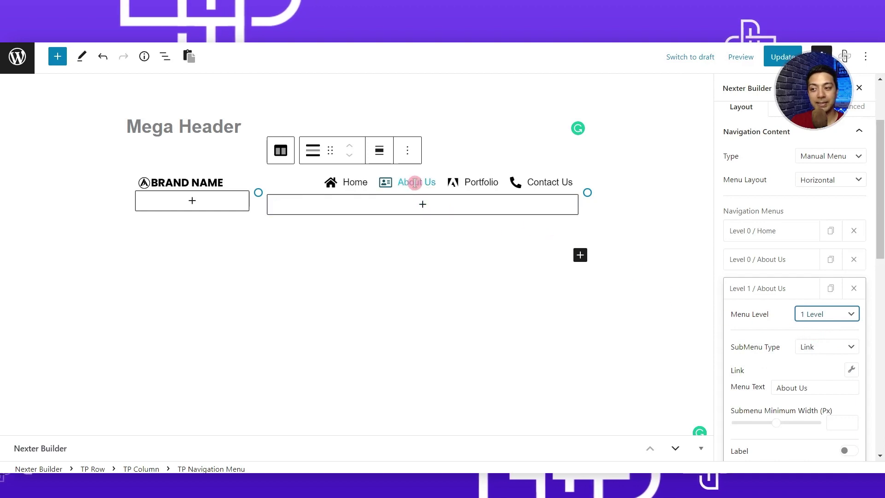
left_click(830, 388)
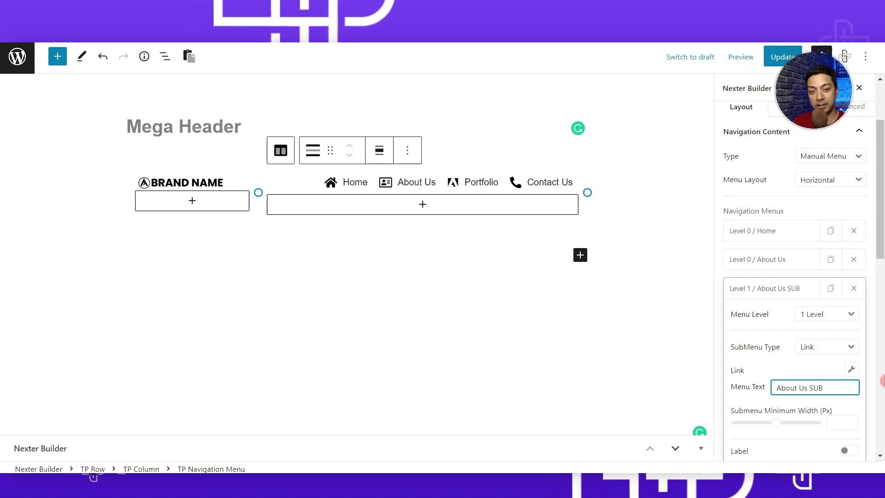
Step: Update the template, check the About Us submenu on the website and return to the navigation menu settings
scroll(825, 381, "down", 5)
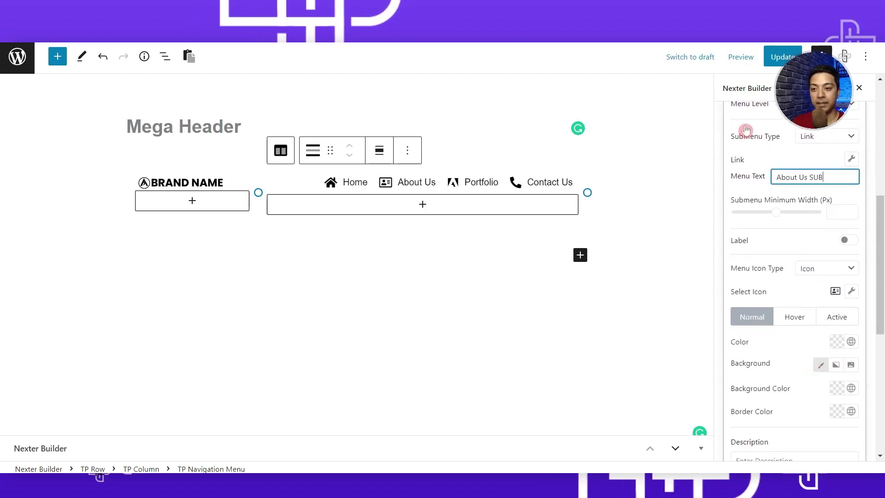
left_click(780, 57)
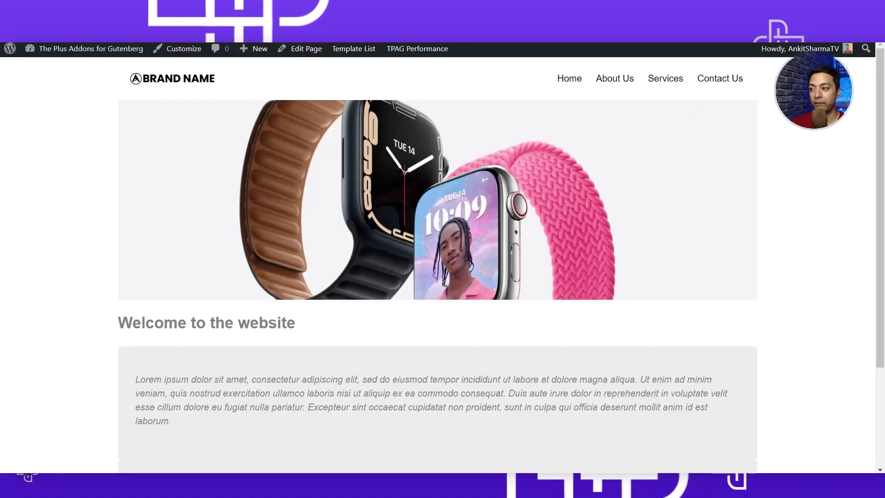
left_click(167, 166)
mouse_move(590, 79)
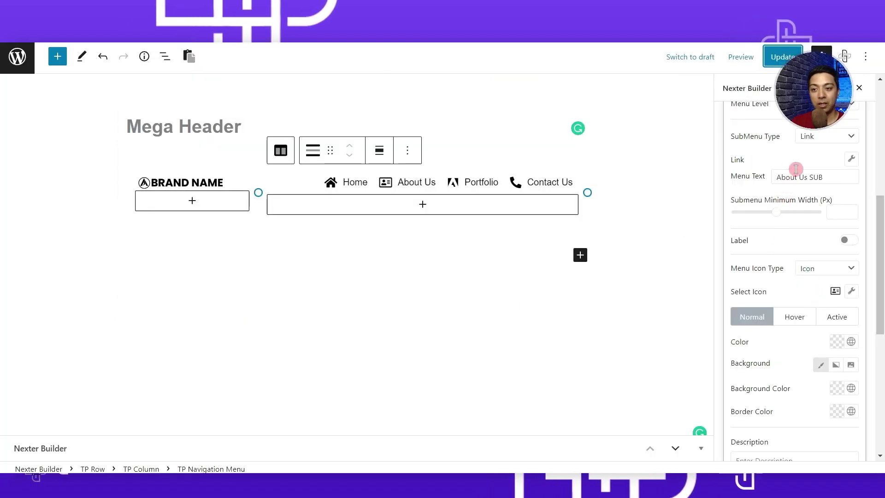
scroll(809, 243, "up", 3)
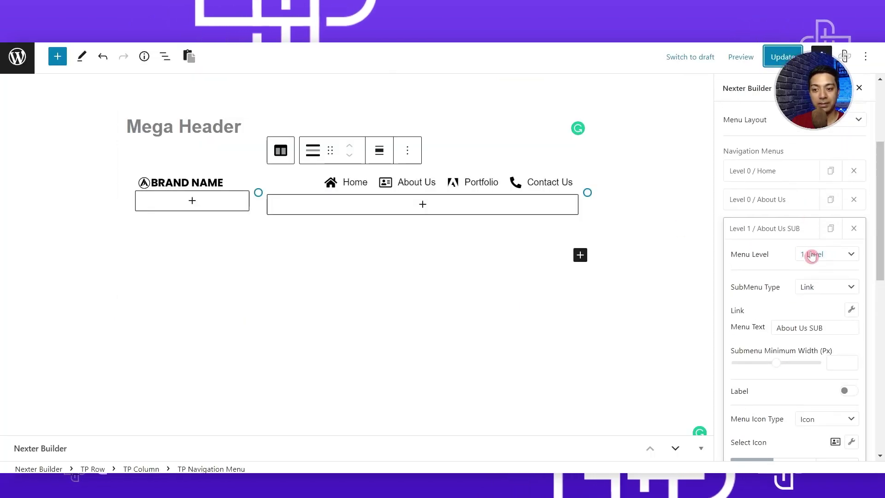
left_click(788, 228)
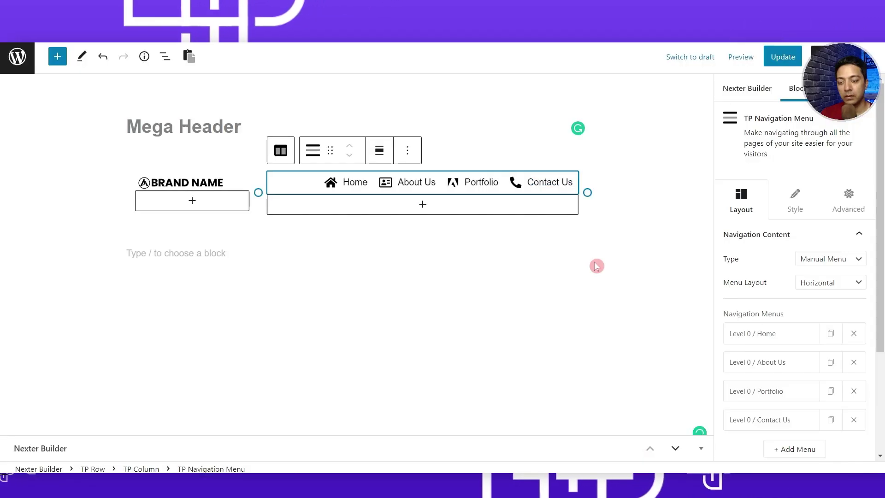
Step: Duplicate the Contact Us menu item and set the copy's text to "Mega contact Sub"
scroll(882, 294, "down", 3)
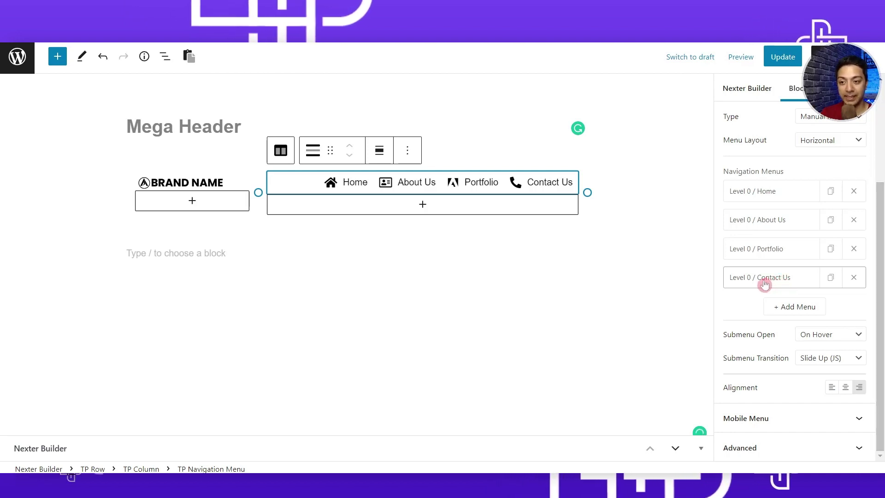
left_click(831, 280)
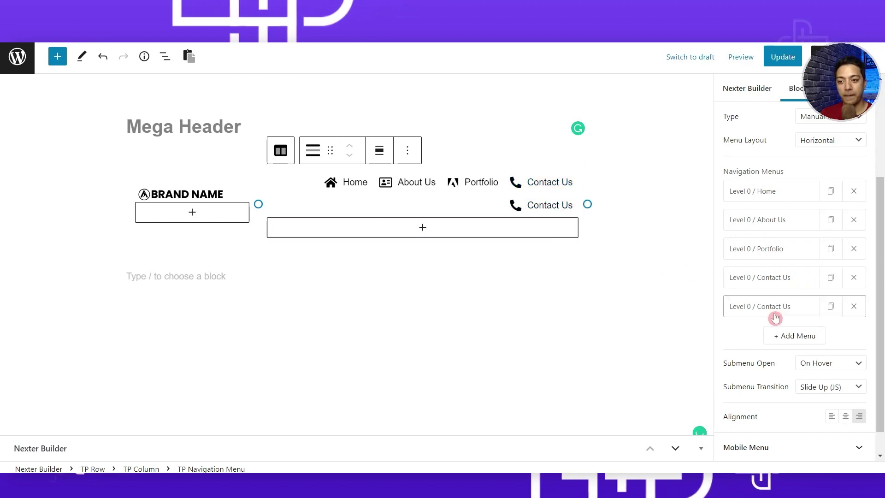
left_click(754, 312)
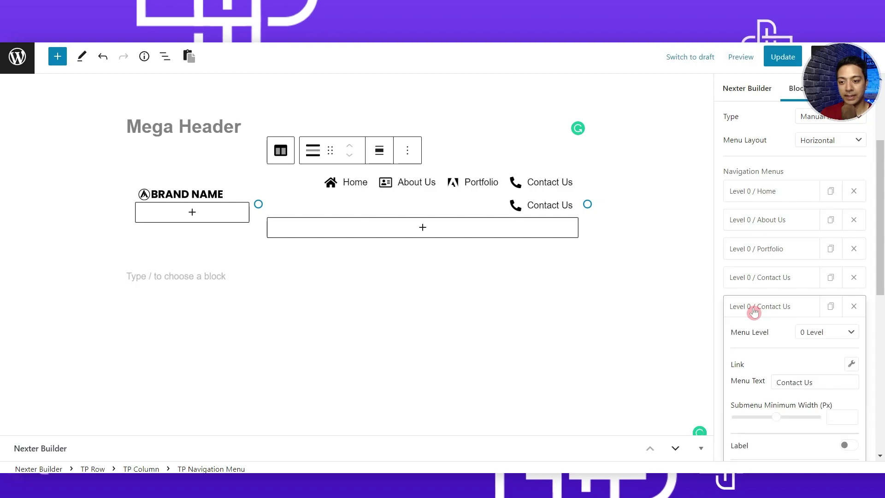
triple_click(801, 382)
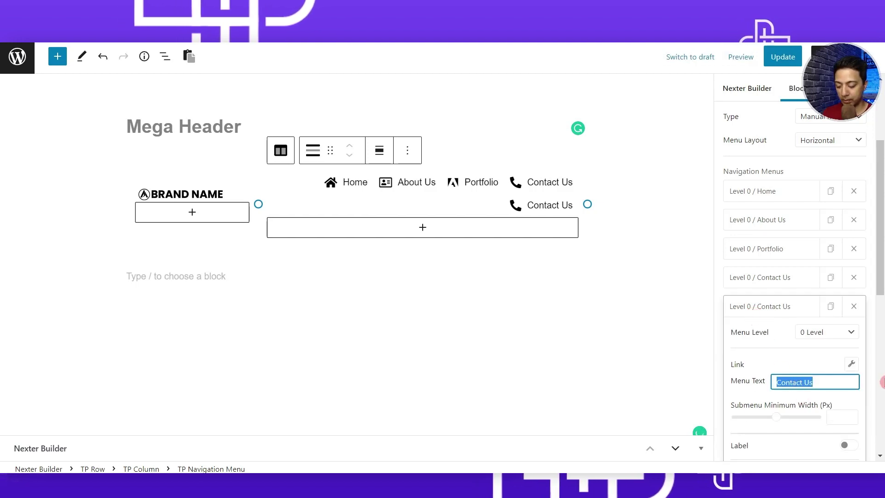
type("Mega contact Sub")
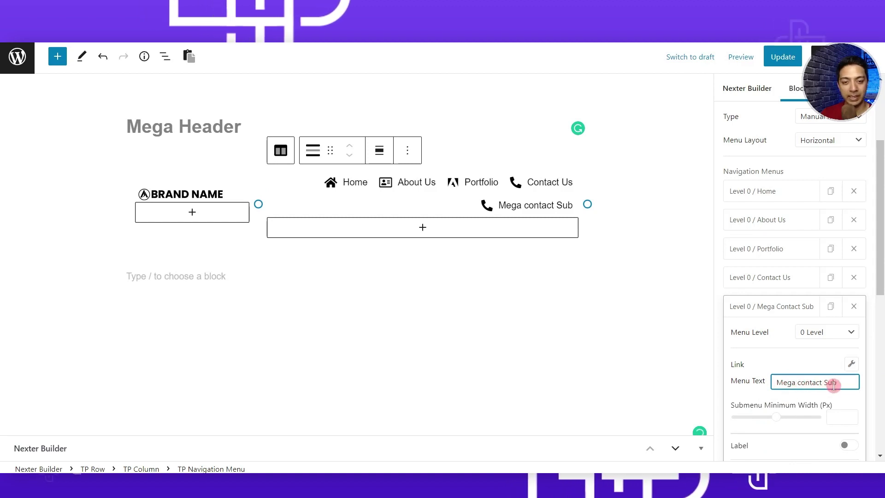
Step: Set the Mega contact Sub item's menu level to 1 Level and update the template
left_click(853, 333)
left_click(830, 353)
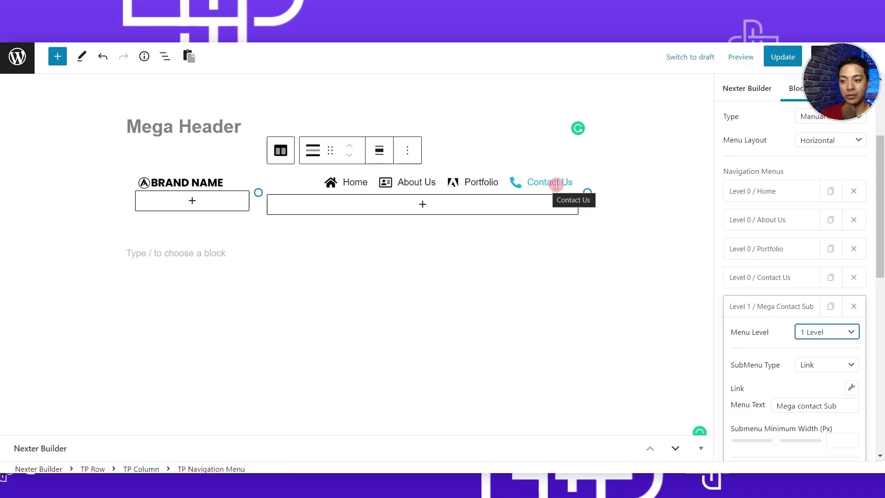
left_click(782, 57)
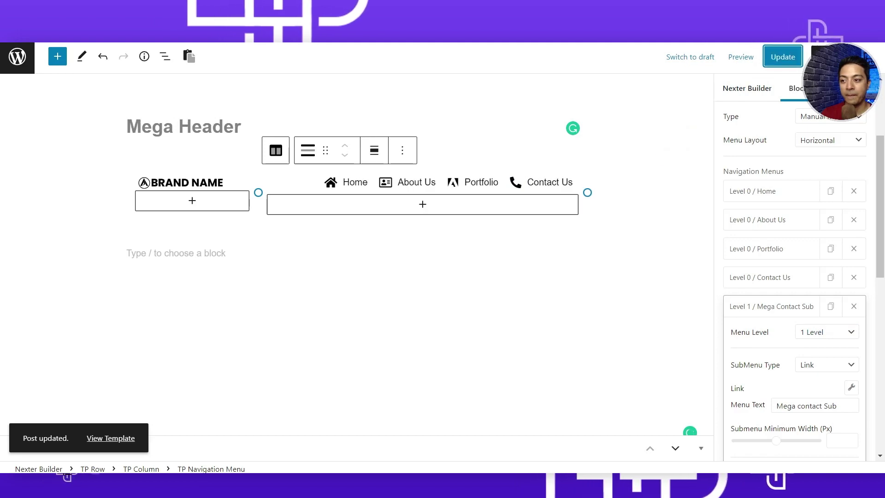
Step: Check the Contact Us submenu on the website and set the Mega contact Sub item's submenu type to Mega Menu
left_click(376, 42)
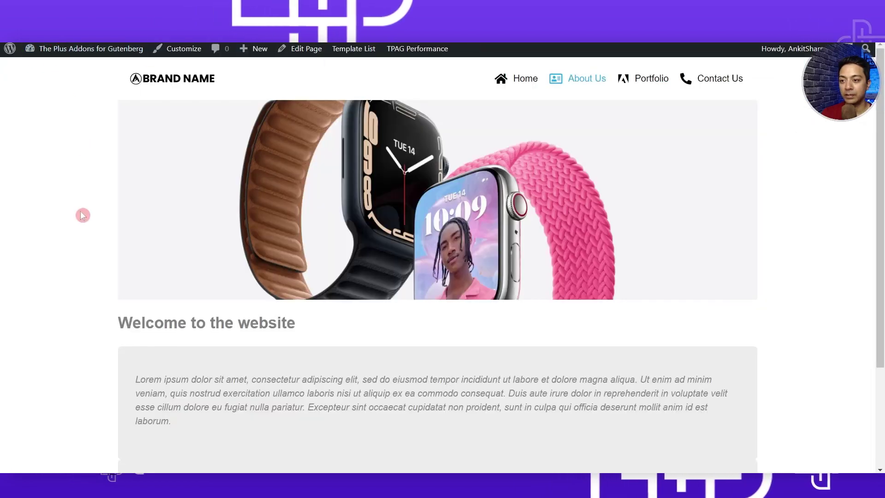
mouse_move(725, 82)
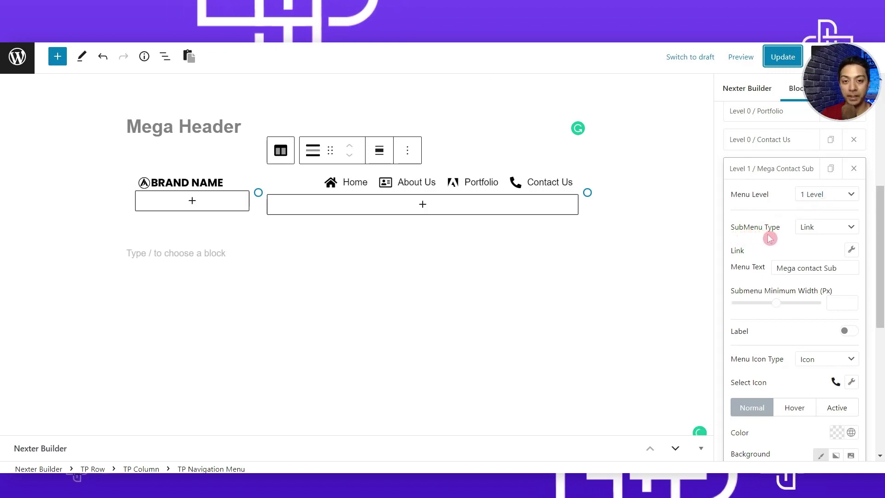
left_click(846, 228)
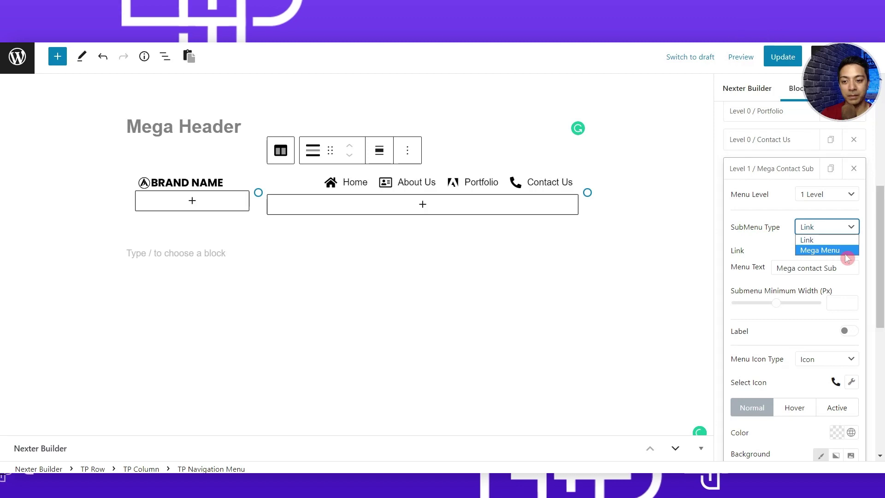
left_click(846, 252)
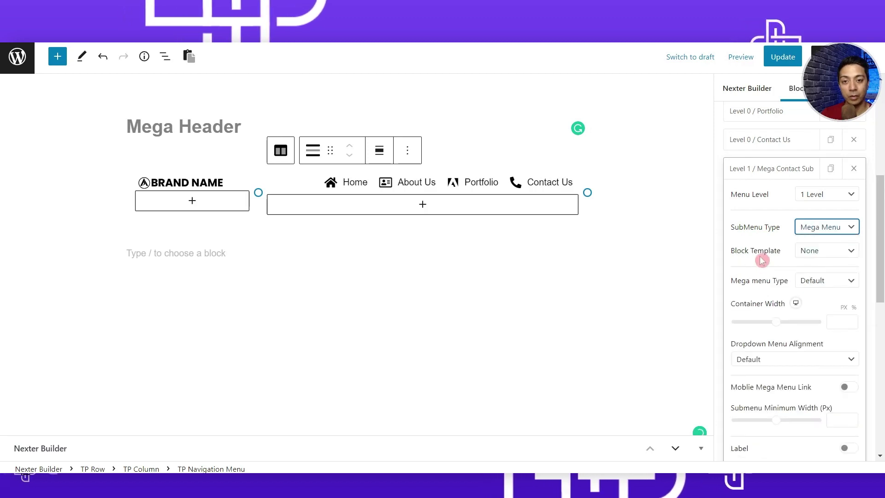
Step: Assign the Mega Contact block template to the Mega contact Sub item and update the header template
left_click(825, 254)
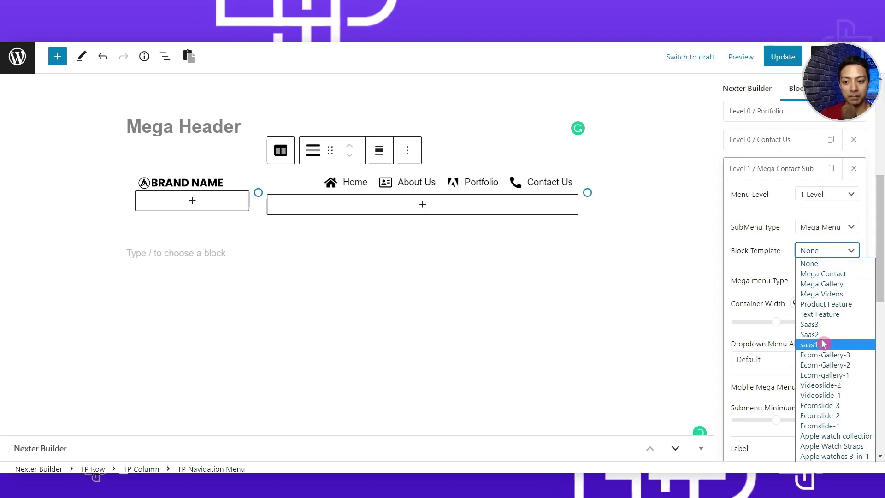
left_click(752, 261)
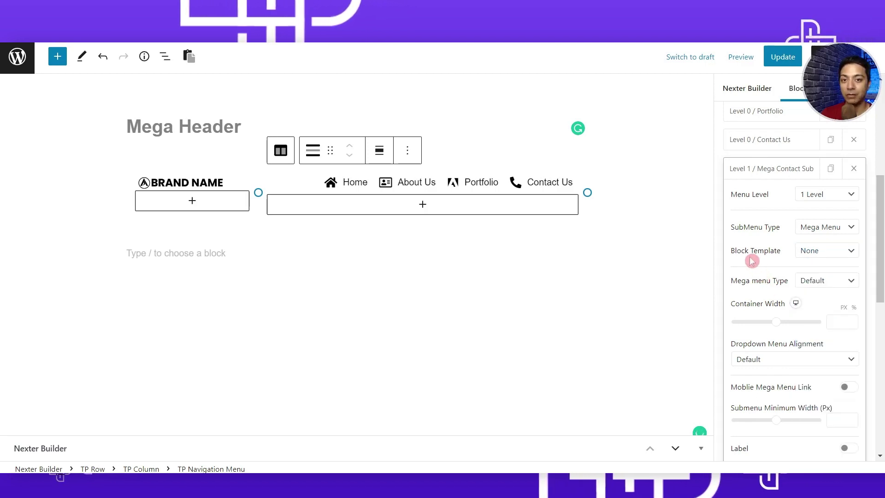
left_click(811, 251)
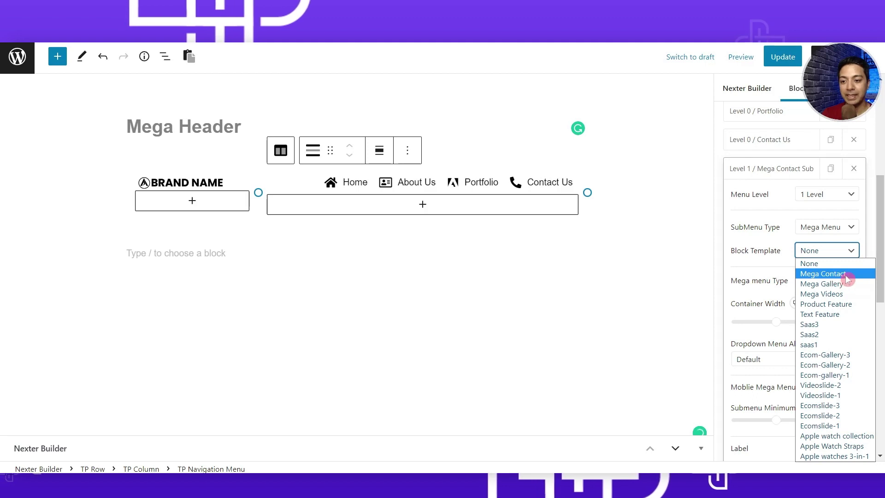
left_click(832, 274)
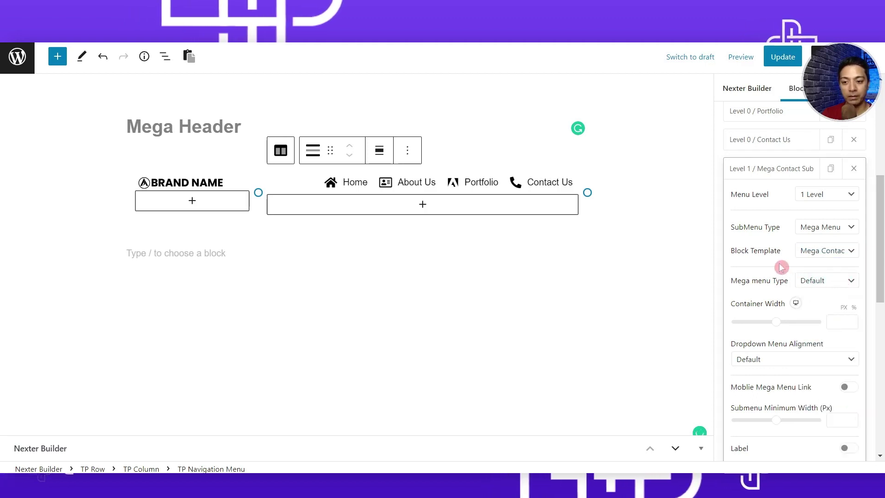
left_click(783, 58)
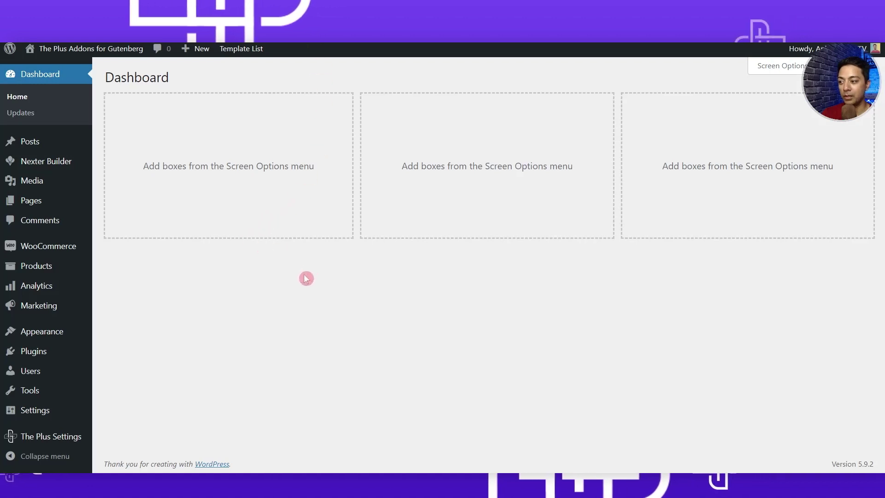
Step: Open the Mega Contact block for editing from the reusable blocks list of The Plus Settings
mouse_move(31, 440)
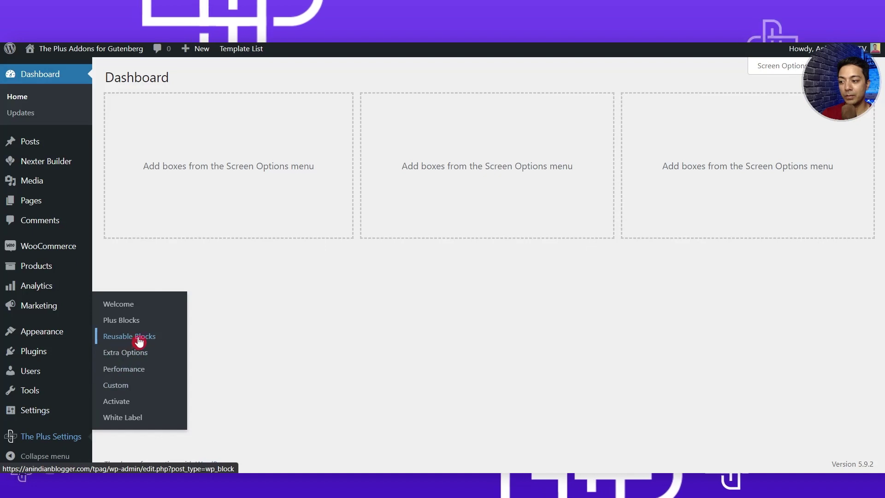
left_click(154, 342)
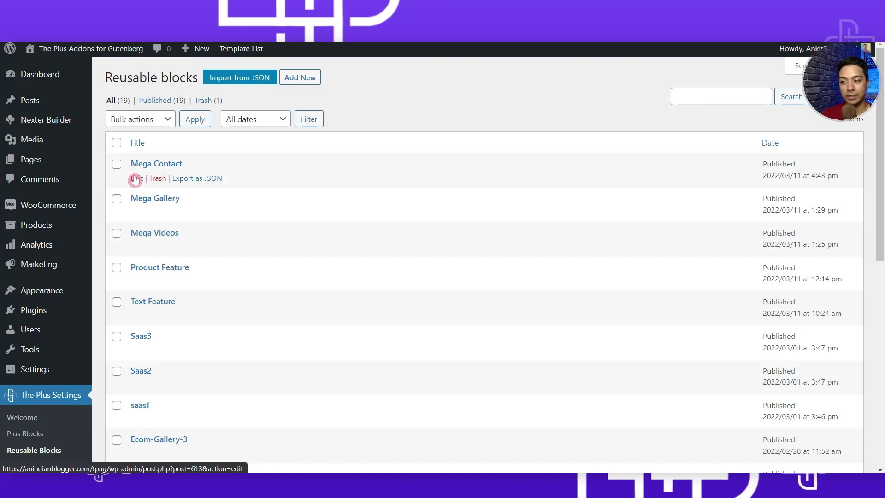
left_click(135, 179)
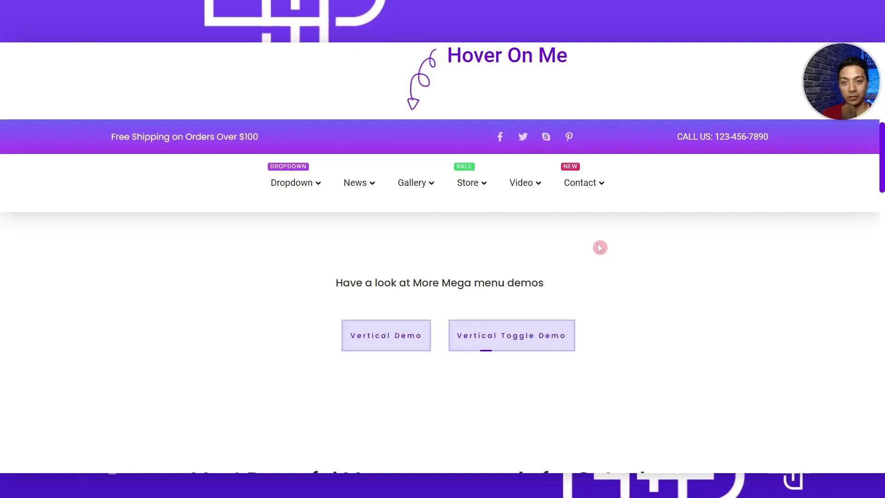
Step: Examine the Contact dropdown and its copy option in the horizontal mega menu demo on the Plus Blocks site
scroll(600, 247, "down", 1)
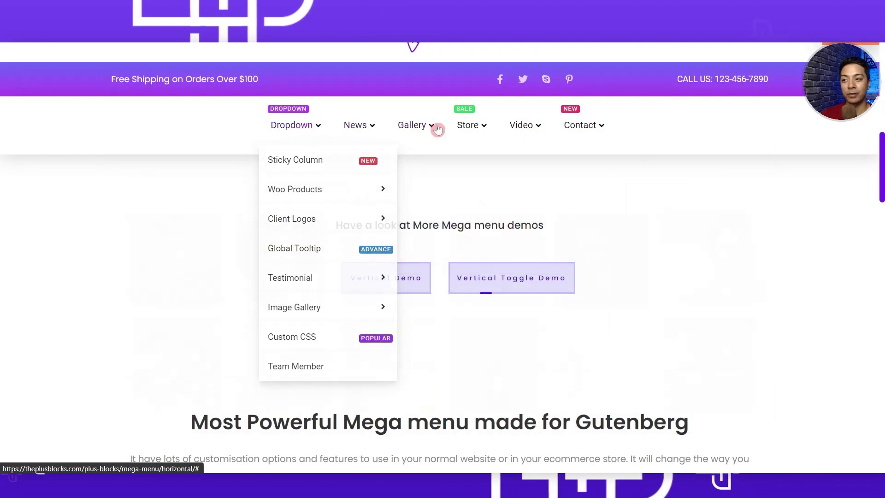
mouse_move(580, 125)
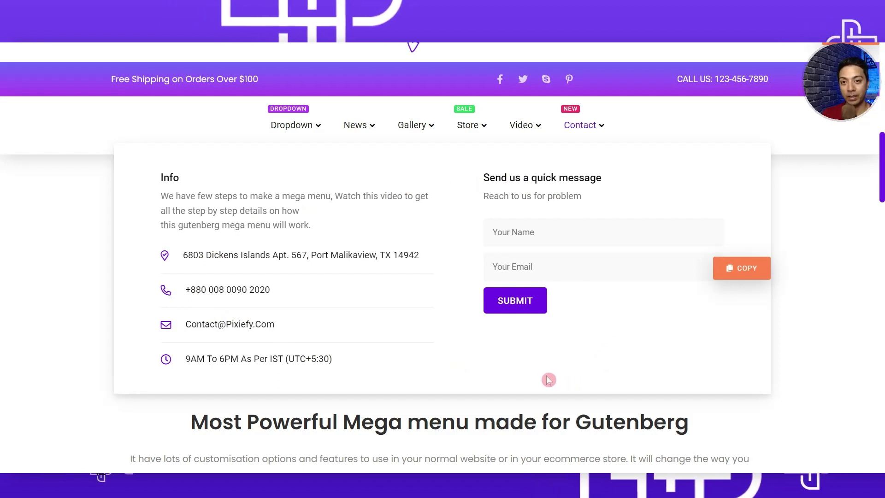
mouse_move(742, 273)
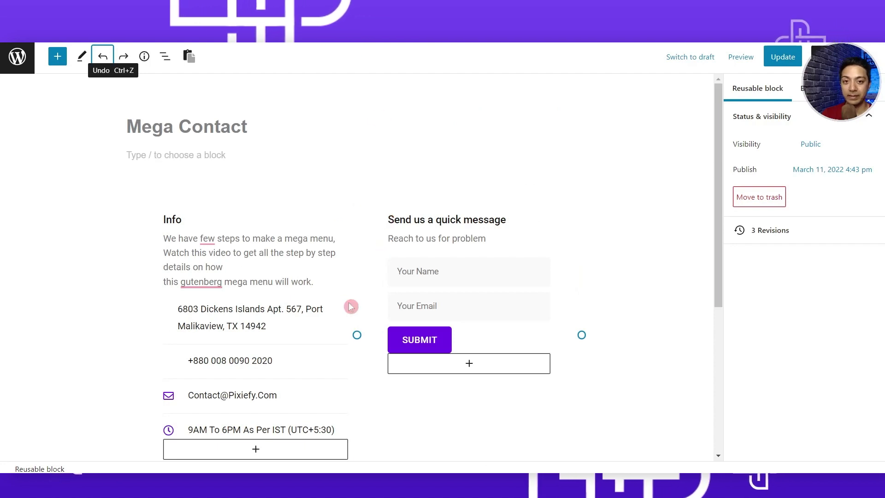
Step: Give the TP Row of the Mega Contact block a solid background color and update the block
scroll(237, 154, "down", 2)
left_click(236, 154)
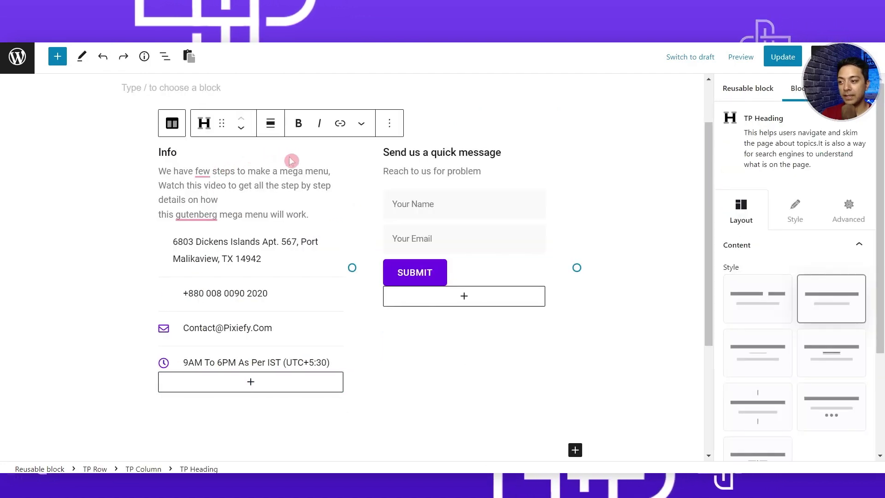
left_click(95, 469)
scroll(348, 365, "up", 2)
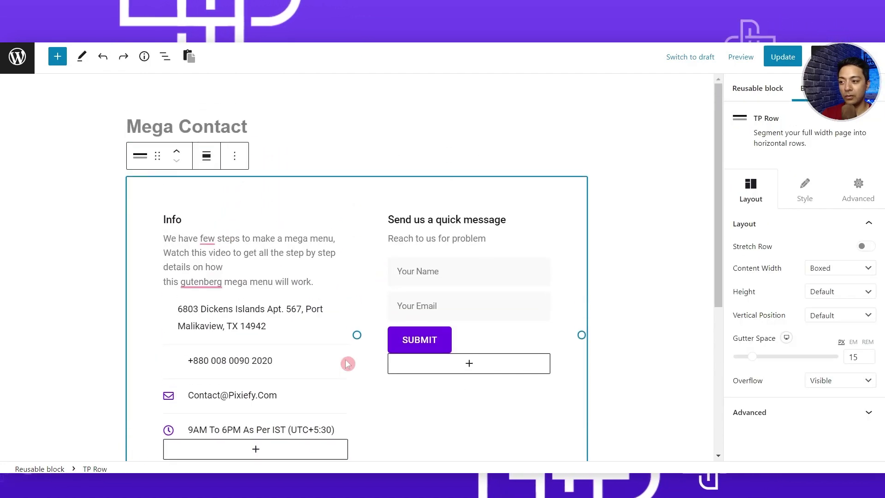
left_click(806, 195)
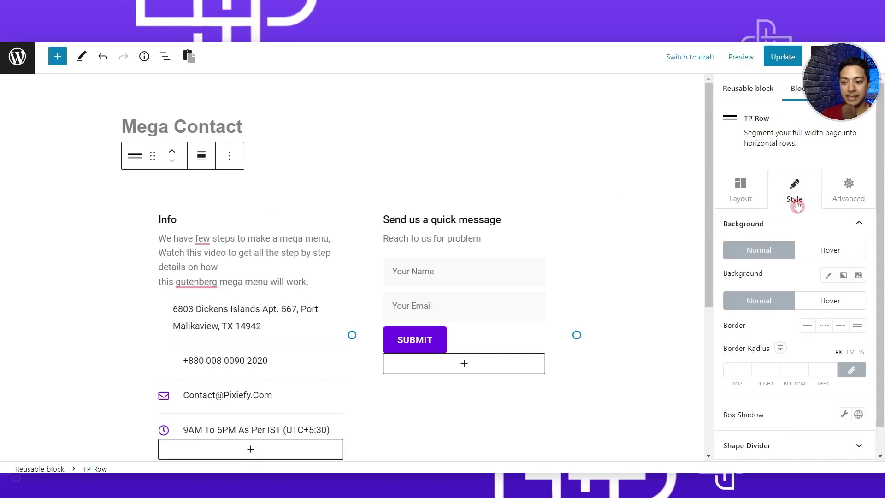
left_click(831, 279)
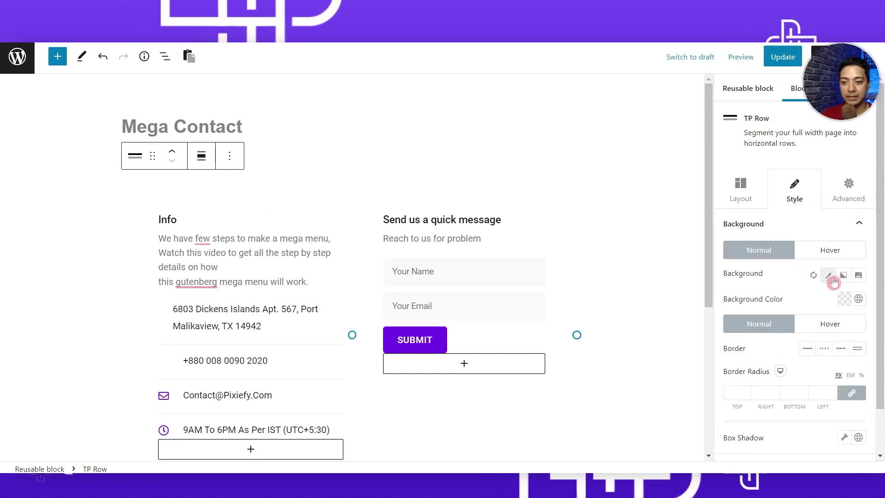
left_click(843, 300)
left_click(775, 206)
left_click_drag(742, 211, 747, 87)
left_click(774, 58)
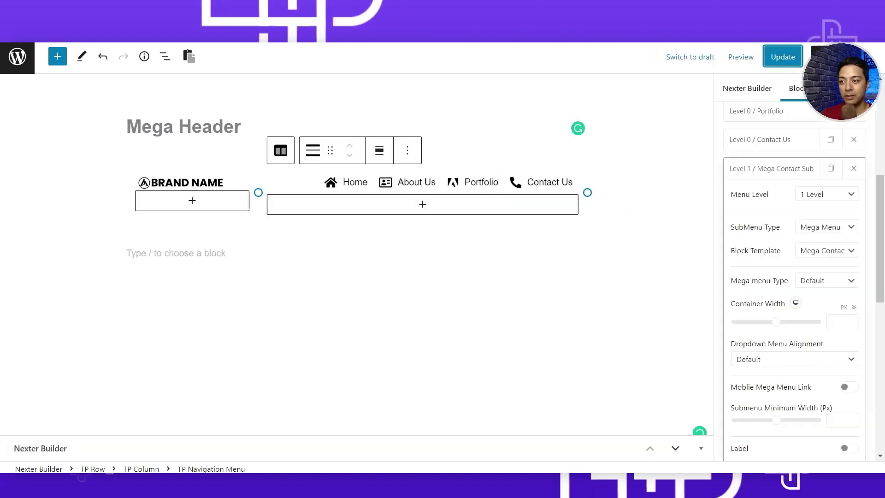
Step: Update the Mega Header template and check the Contact Us mega menu on the website
left_click(742, 263)
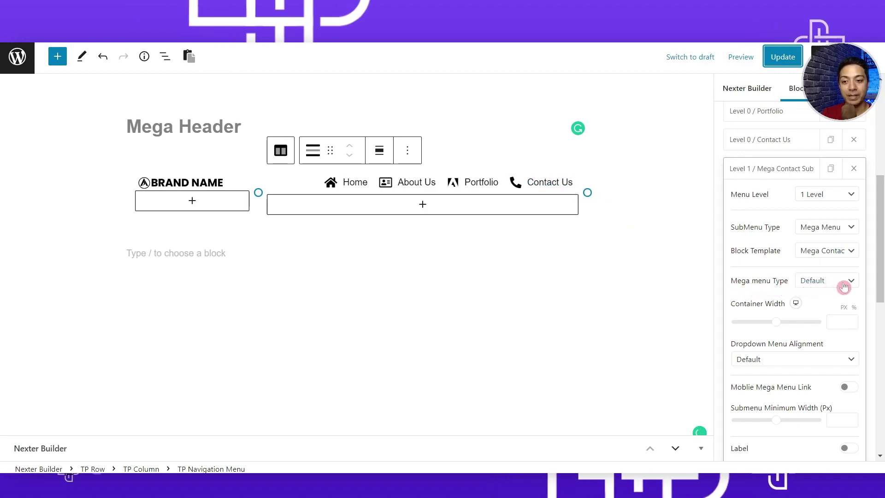
left_click(782, 57)
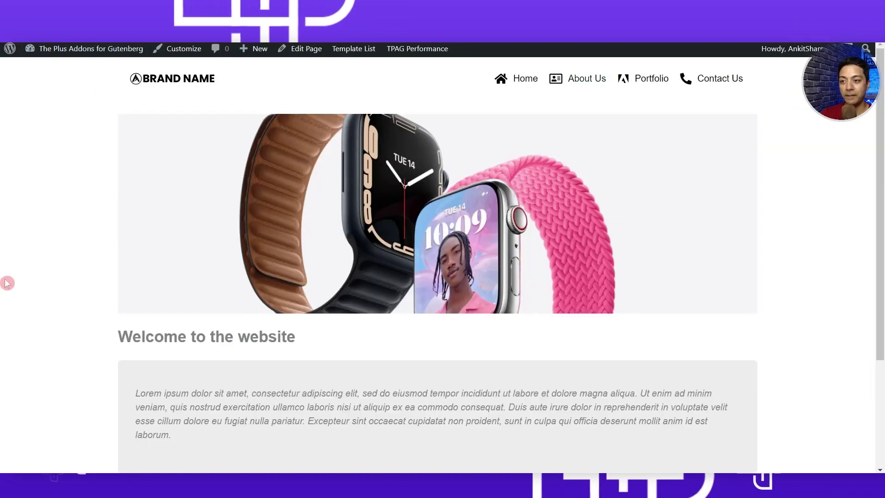
mouse_move(739, 82)
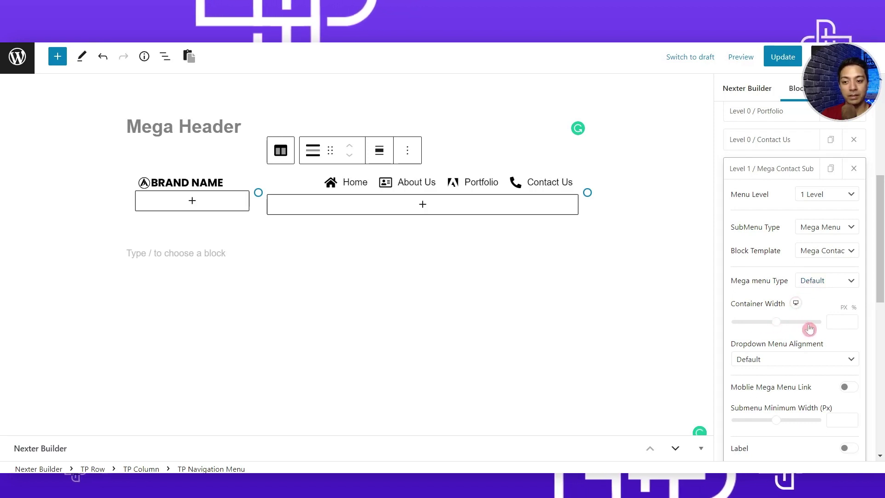
Step: Set the mega menu's dropdown alignment to Center and container width to 1215 px, then update and check it on the website
left_click(774, 363)
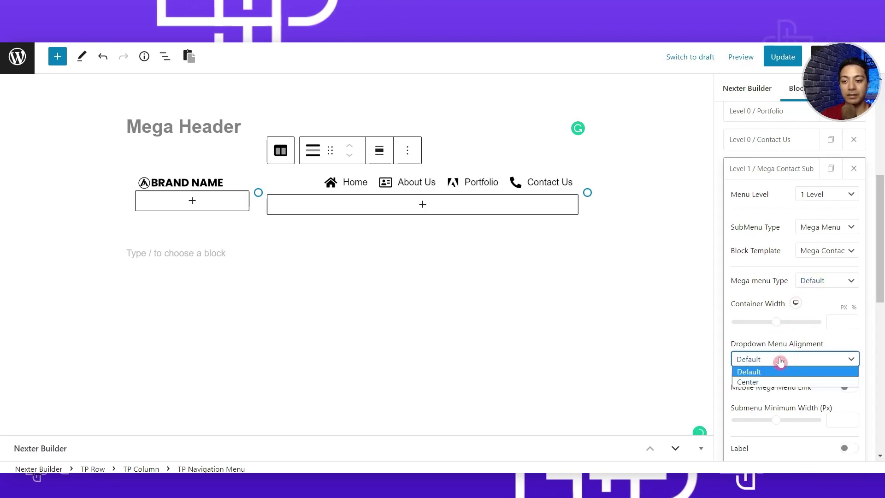
left_click(773, 383)
left_click(775, 324)
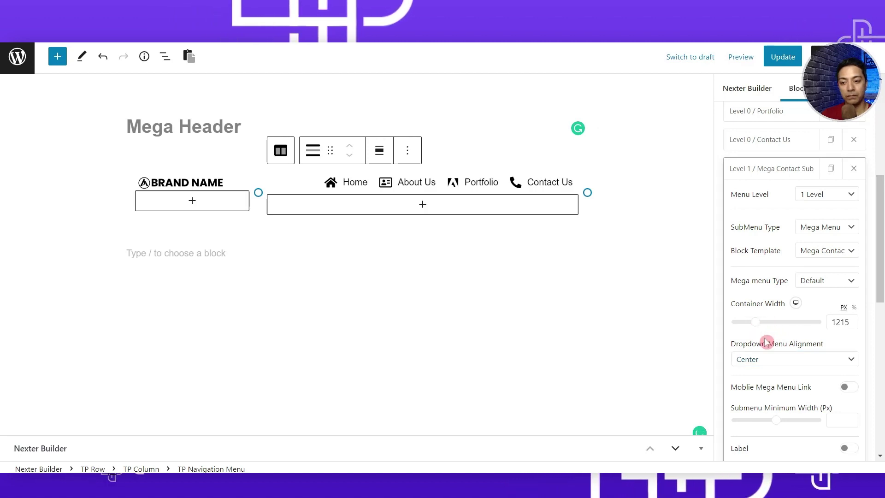
left_click(782, 57)
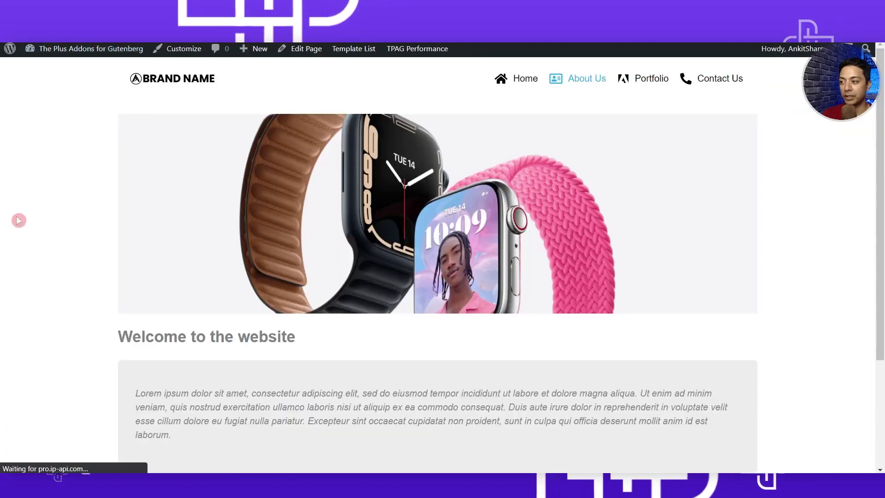
mouse_move(720, 81)
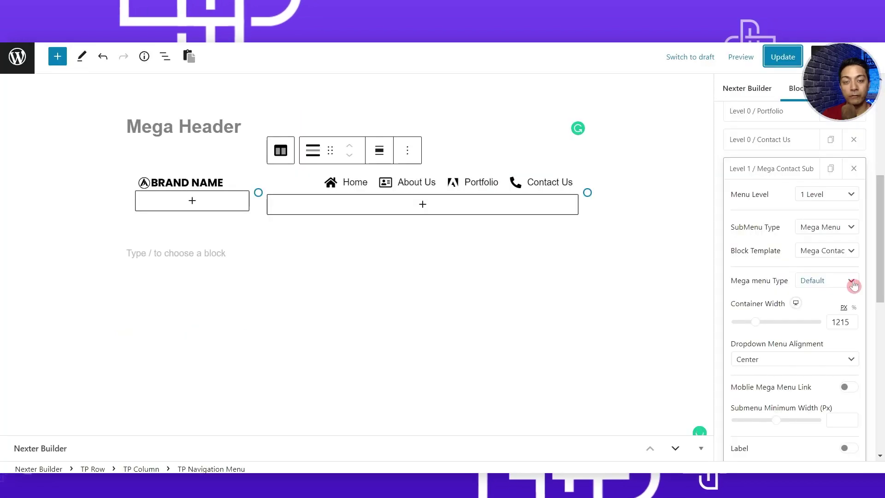
Step: Set the Mega contact Sub item's mega menu type to Container, update the template and check the website
left_click(851, 281)
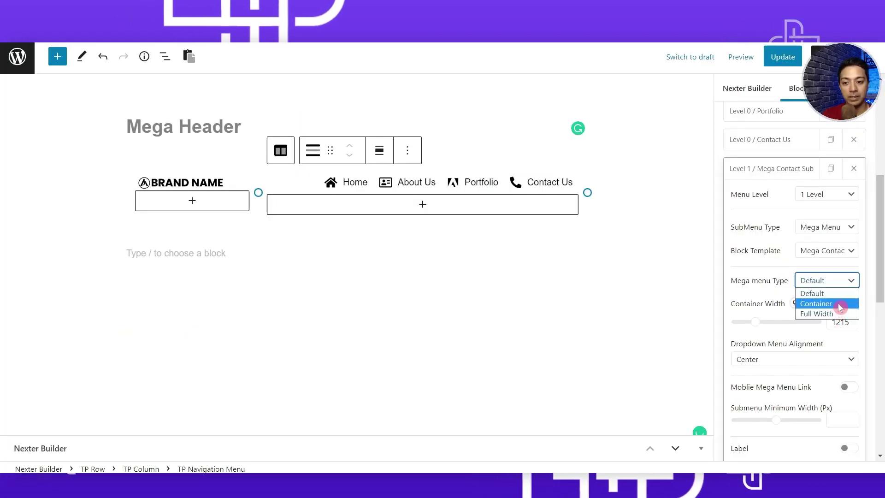
left_click(840, 303)
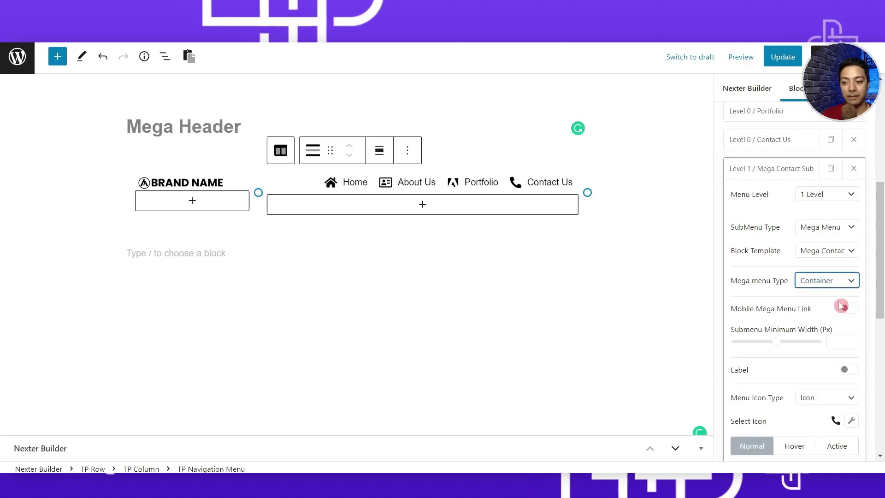
left_click(783, 57)
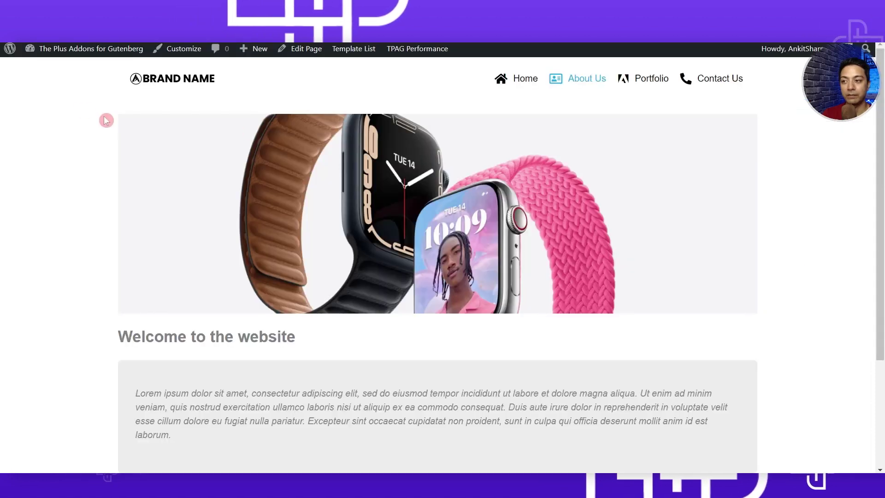
mouse_move(728, 80)
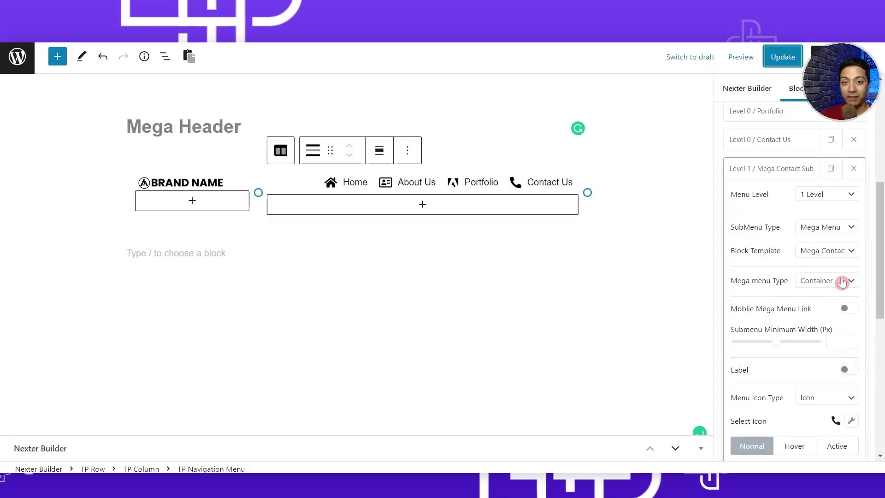
Step: Set the mega menu type to Full Width, update the template and compare the website's Contact Us menu with the demo
left_click(842, 282)
left_click(817, 316)
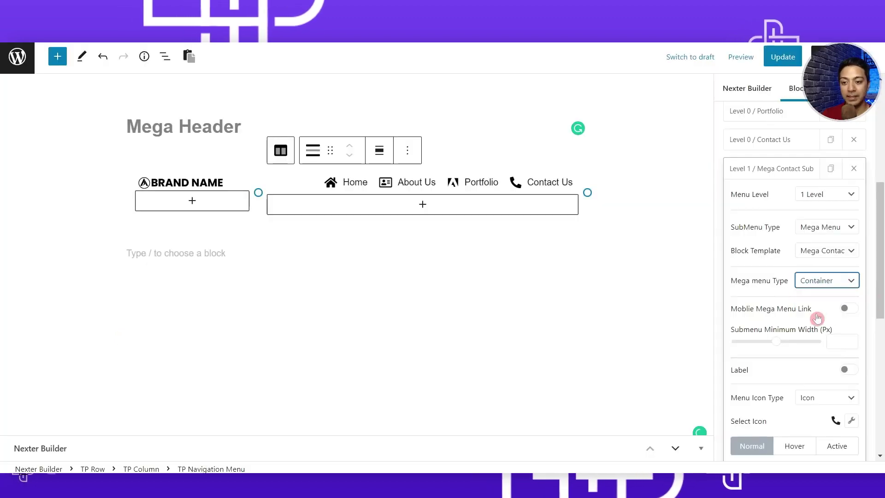
left_click(787, 66)
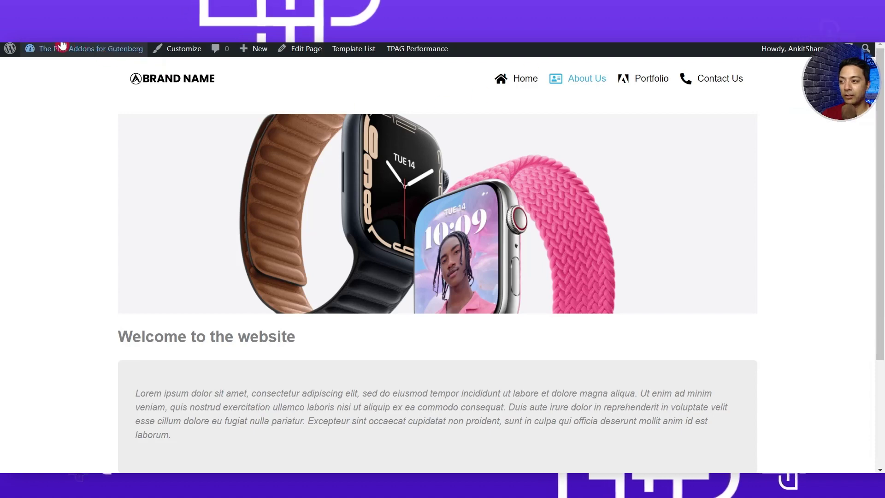
mouse_move(719, 80)
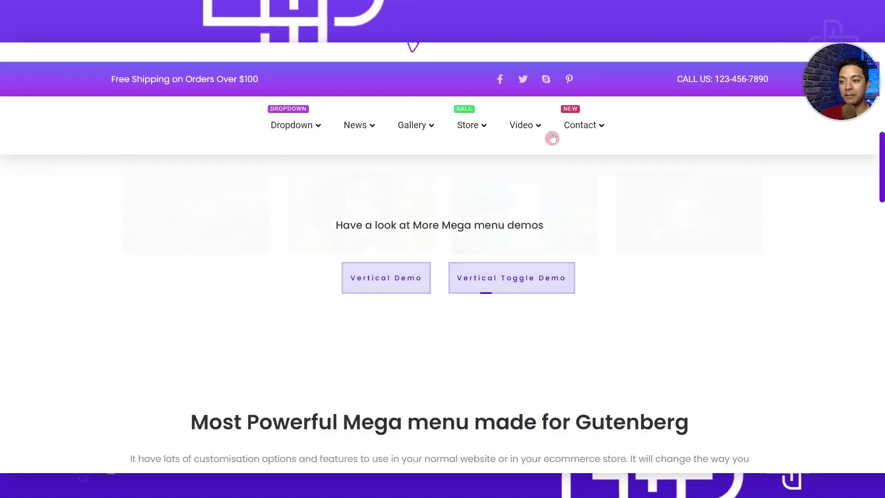
mouse_move(589, 130)
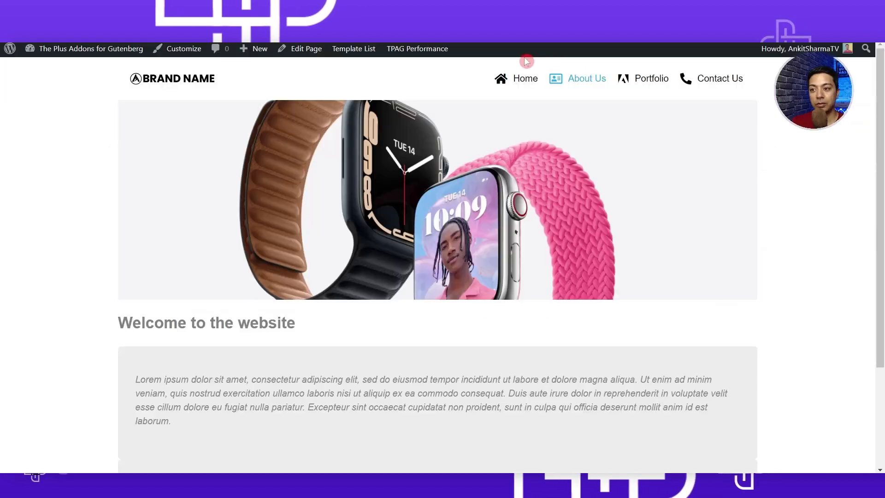
Step: Set the About Us SUB item's submenu type to Mega Menu and assign it the Text Feature block template
mouse_move(590, 76)
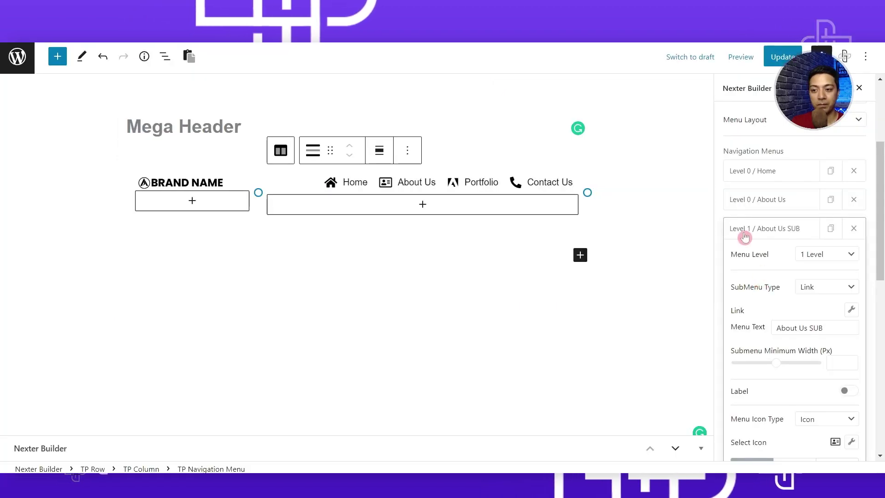
left_click(741, 236)
left_click(742, 236)
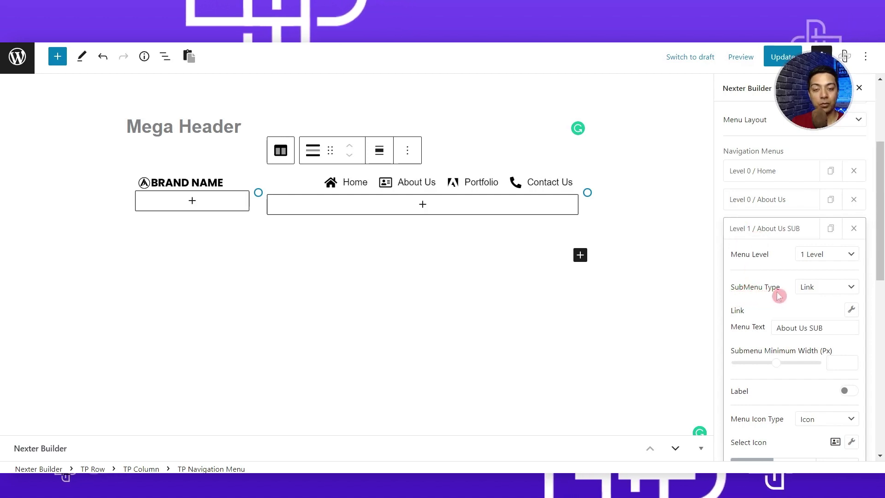
left_click(850, 289)
left_click(824, 315)
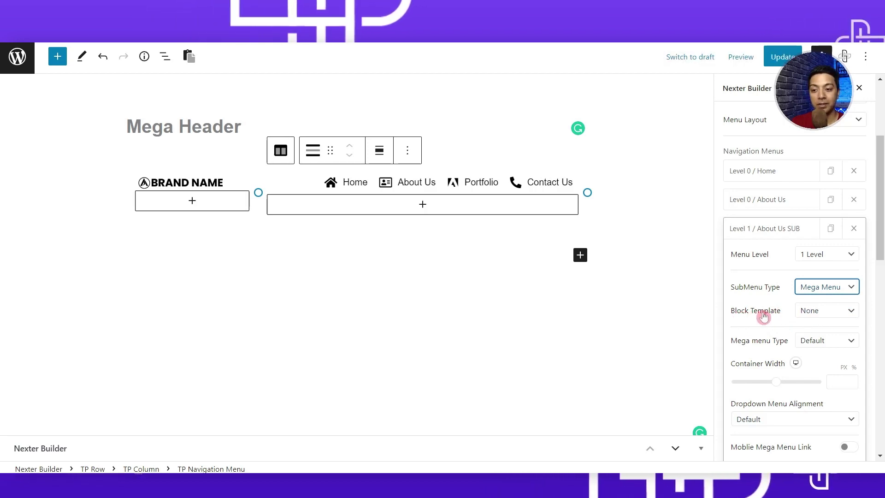
left_click(845, 314)
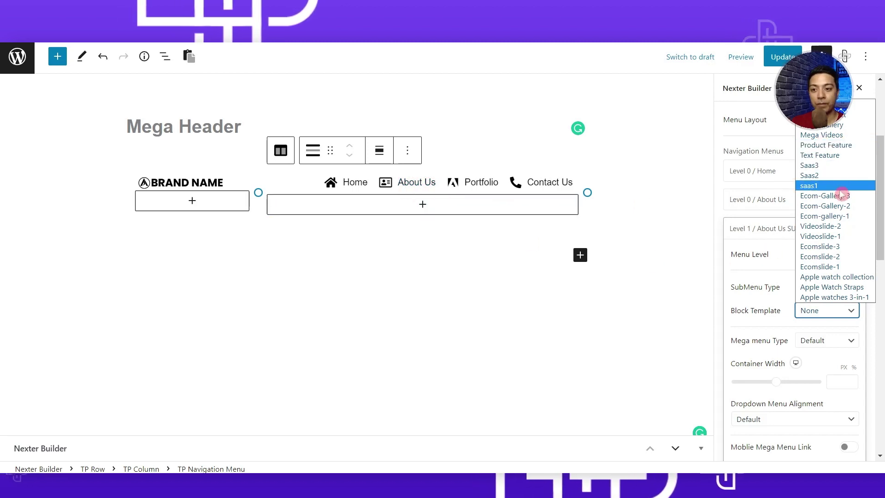
left_click(845, 160)
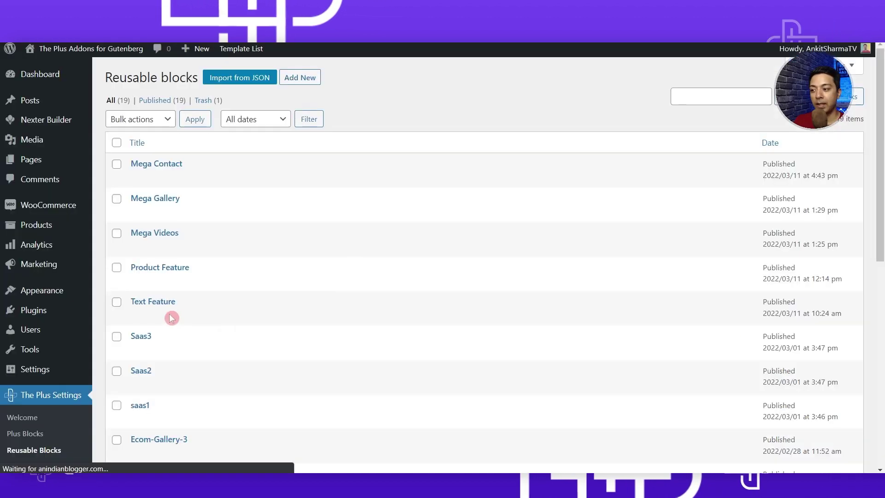
Step: Open the Text Feature reusable block for editing and collapse both columns in its block outline
mouse_move(154, 312)
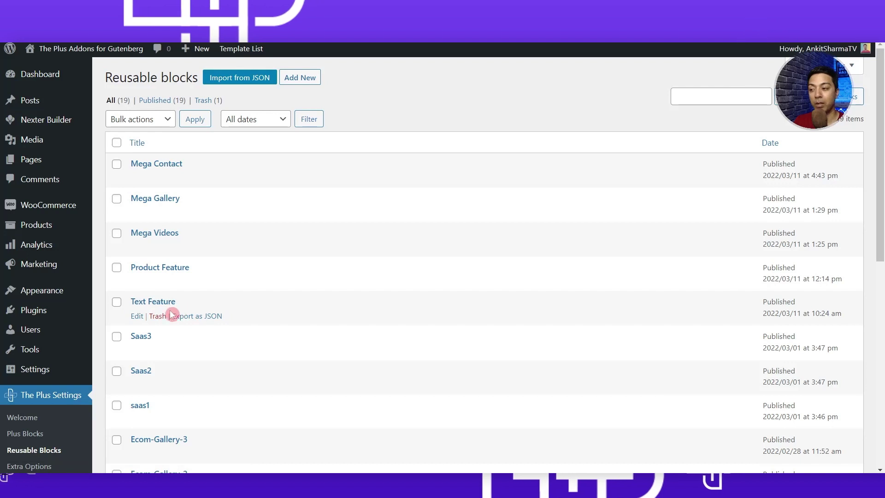
left_click(137, 315)
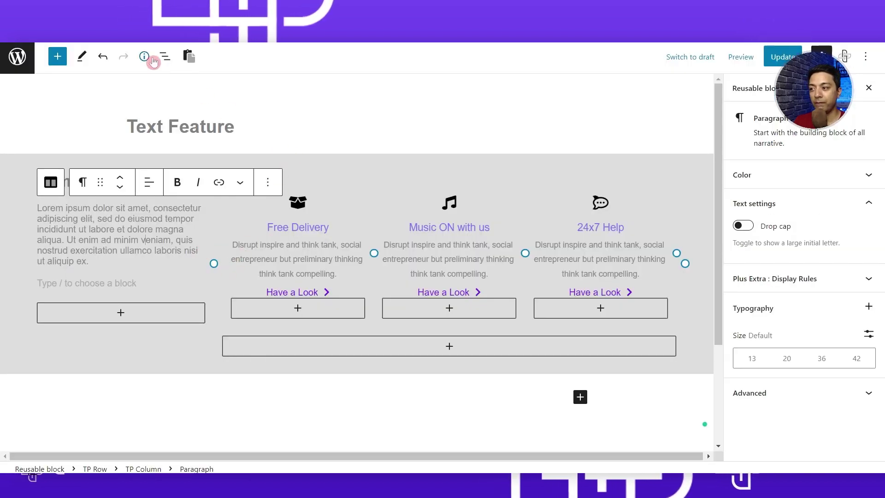
left_click(166, 61)
left_click(46, 116)
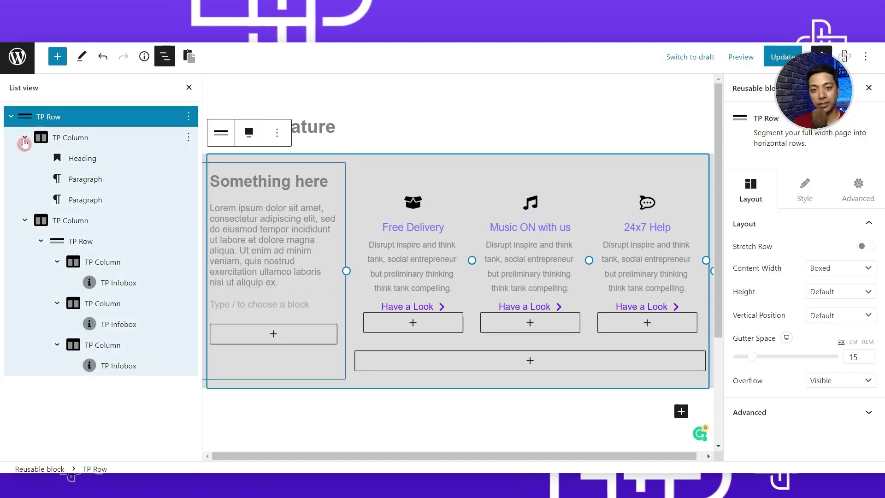
left_click(24, 139)
left_click(25, 158)
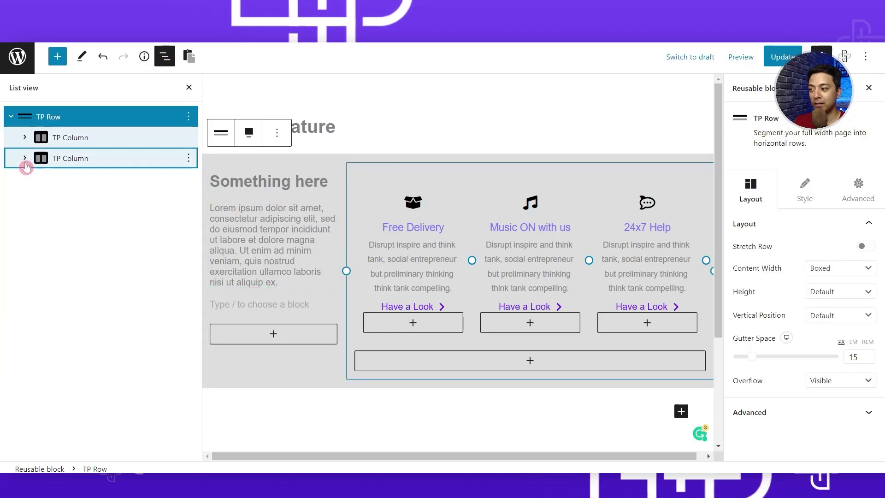
Step: Inspect the Text Feature block's two columns and the nested row of TP Infobox blocks, and update the block
left_click(68, 161)
left_click(78, 138)
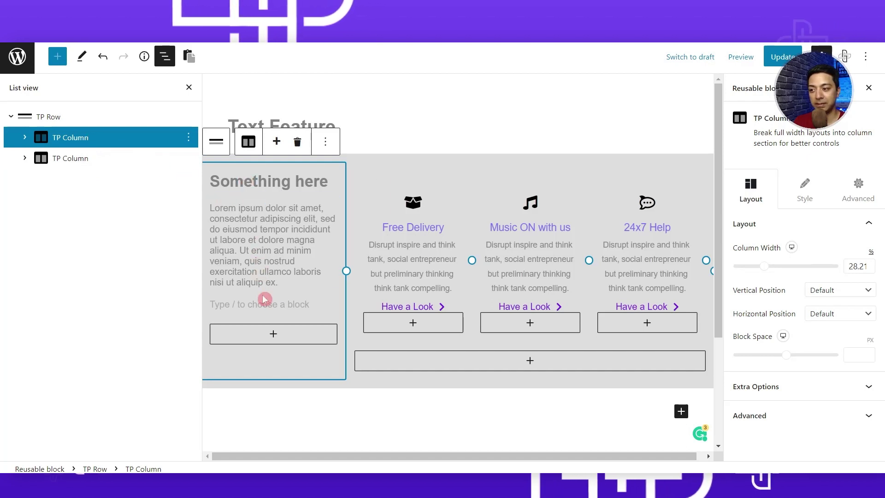
left_click(76, 162)
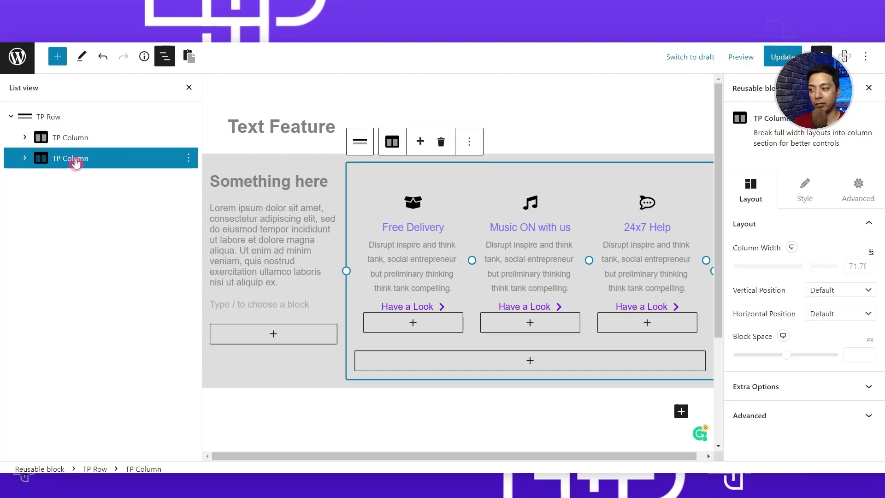
left_click(24, 159)
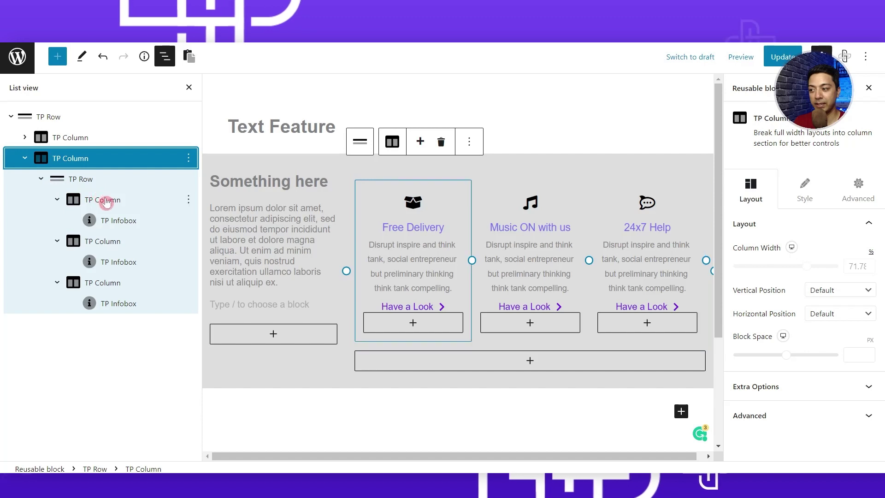
left_click(117, 308)
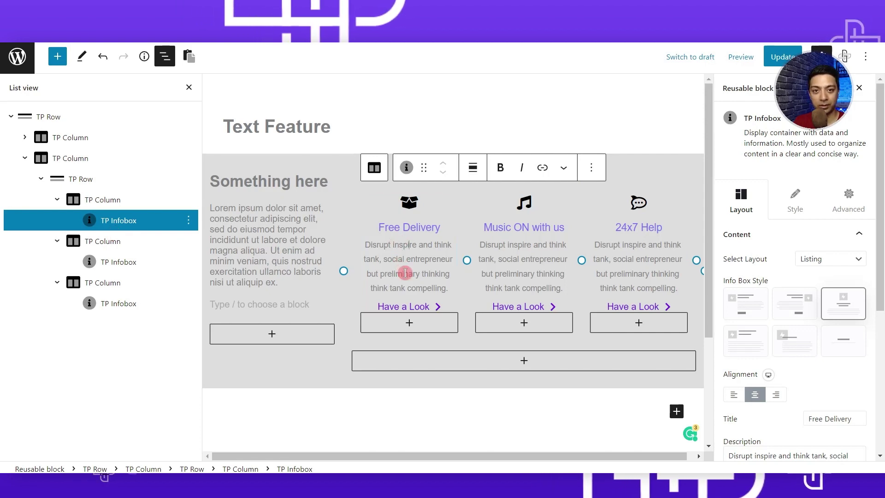
left_click(163, 66)
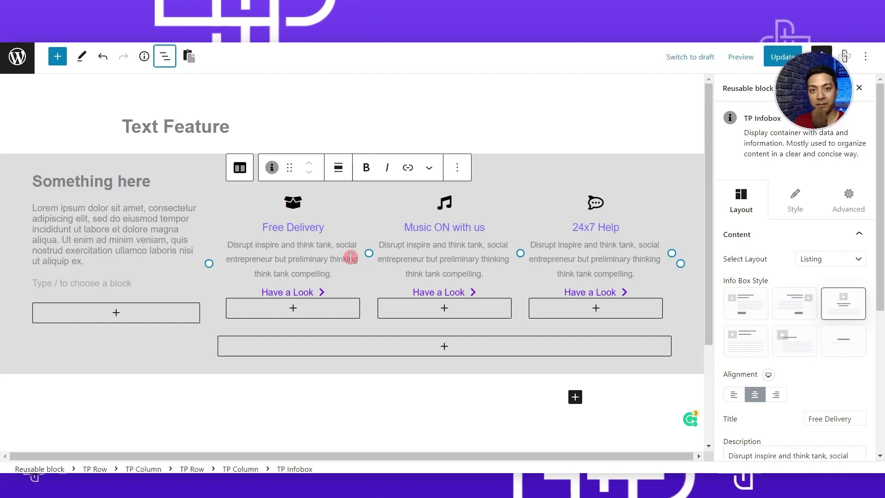
left_click(782, 57)
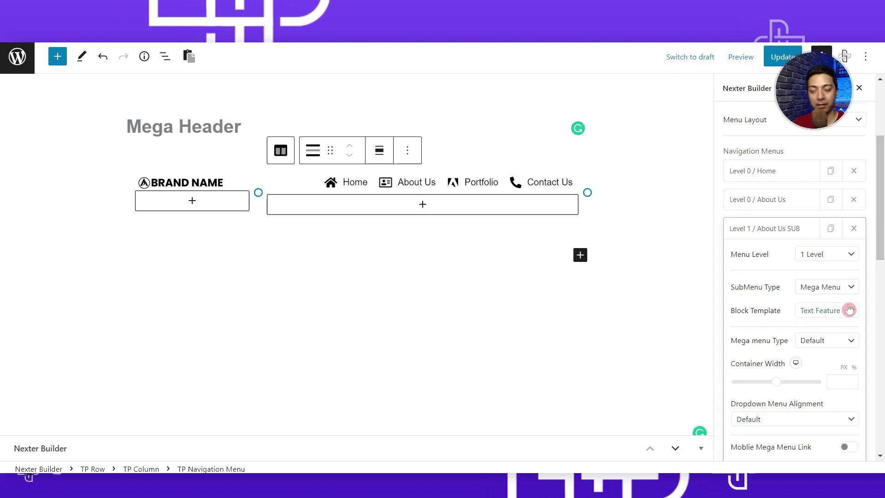
Step: Set the About Us SUB item's mega menu type to Full Width, update the template and check the website's About Us menu
left_click_drag(878, 262, 849, 277)
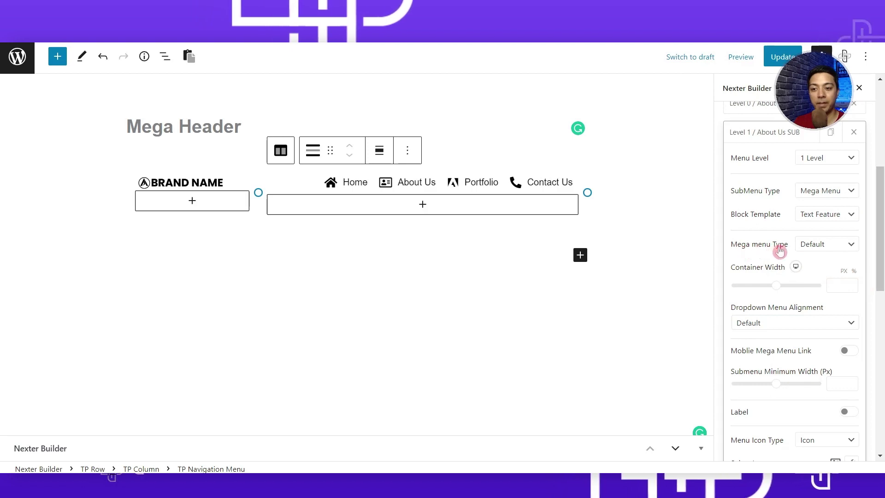
left_click(829, 244)
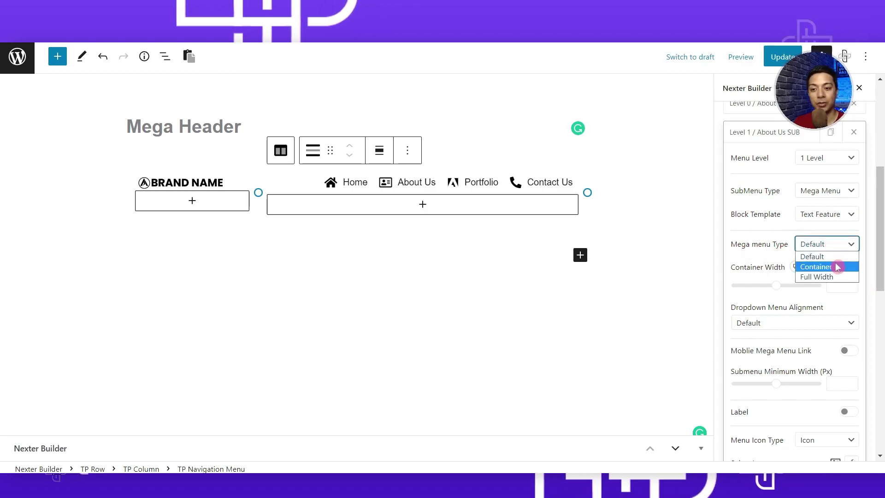
left_click(837, 277)
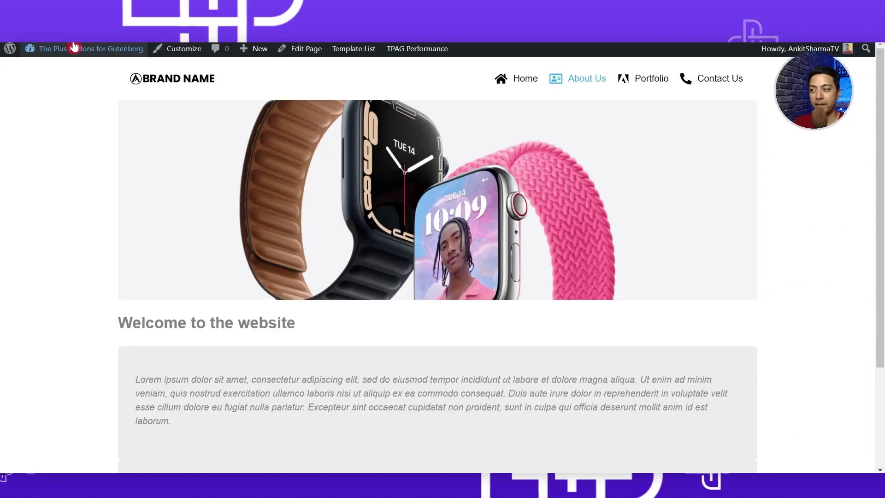
left_click(50, 29)
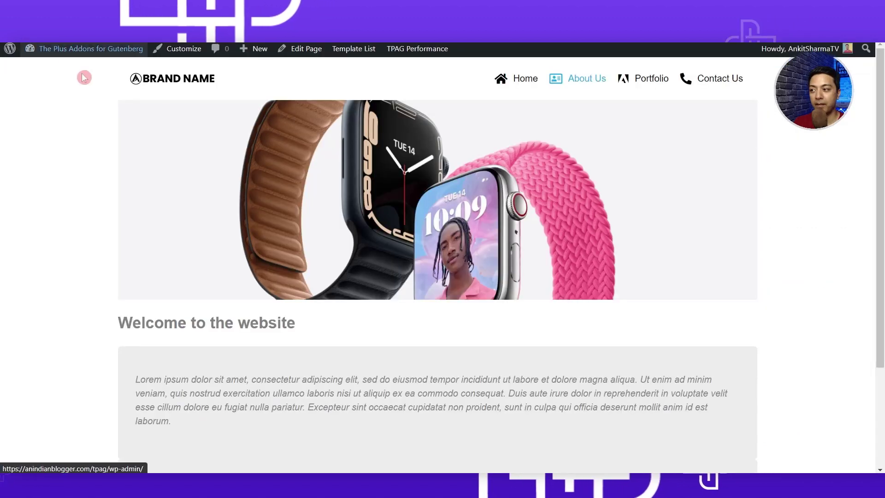
mouse_move(576, 83)
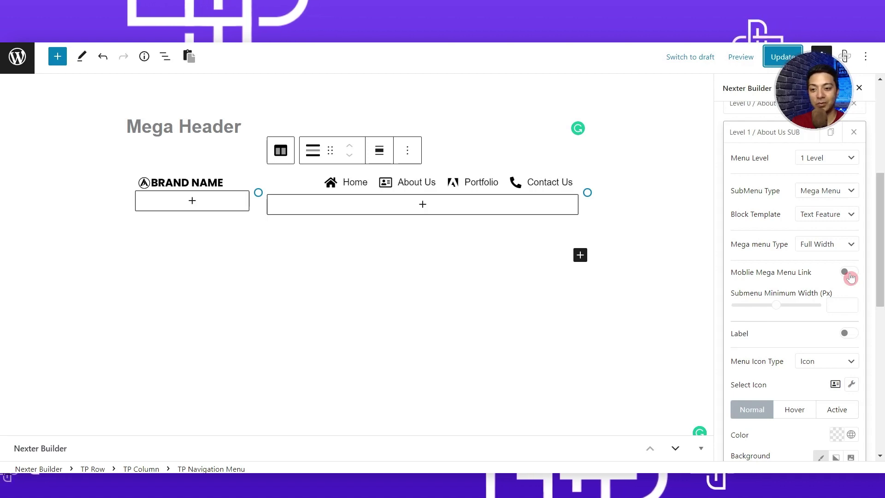
Step: Enable the mobile mega menu link for the About Us submenu item with menu text "About Us Sub" and check the website menus
left_click(850, 273)
left_click(815, 310)
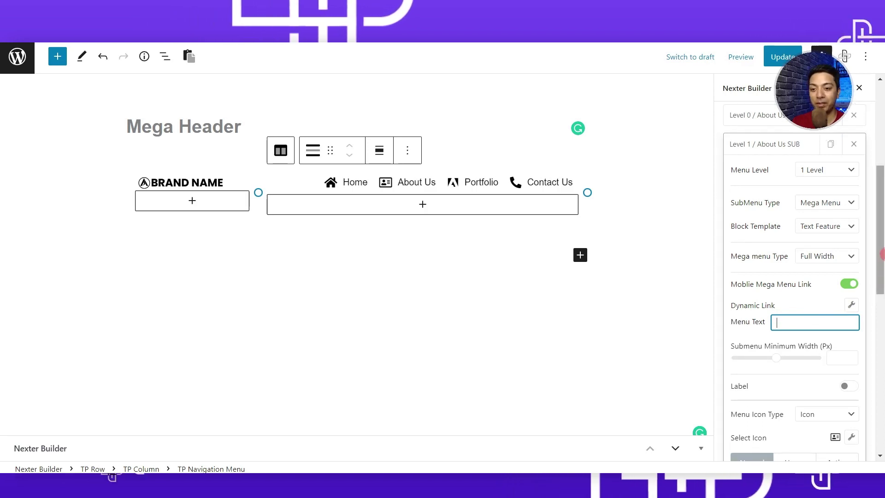
left_click_drag(880, 274, 881, 433)
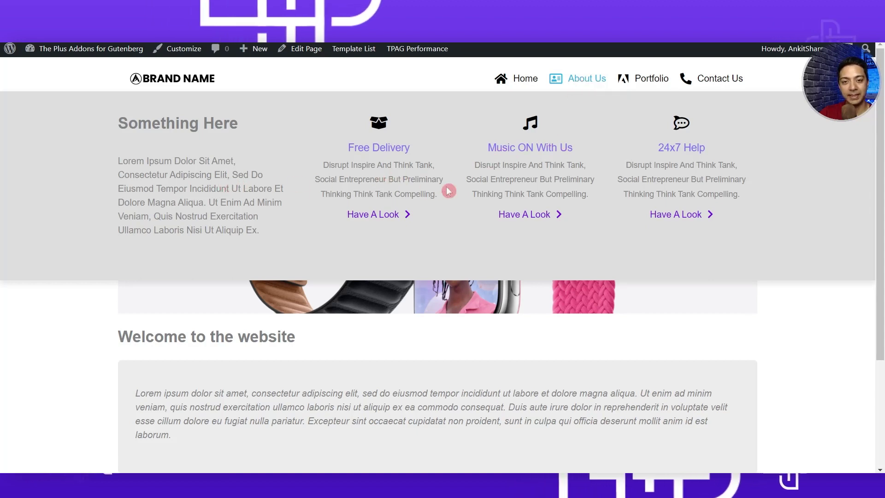
mouse_move(713, 88)
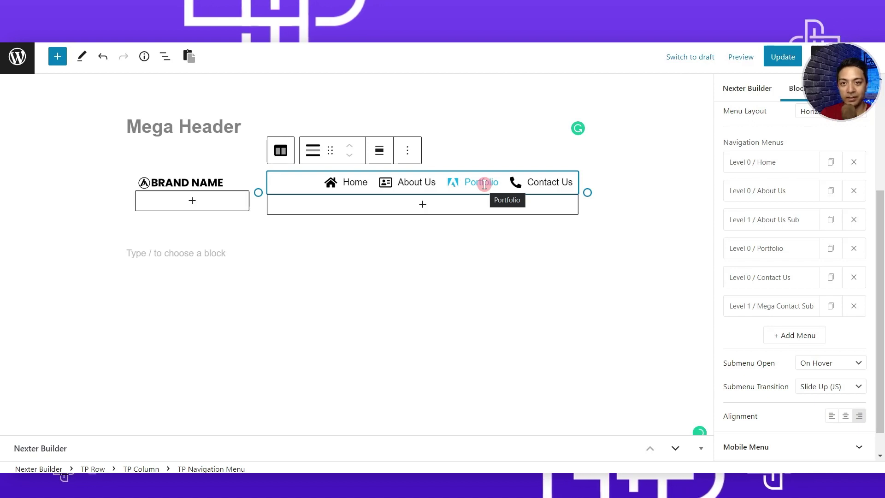
Step: Duplicate the Portfolio menu item, rename the copy "Mega Portfolio" and set its menu level to 1
left_click(831, 248)
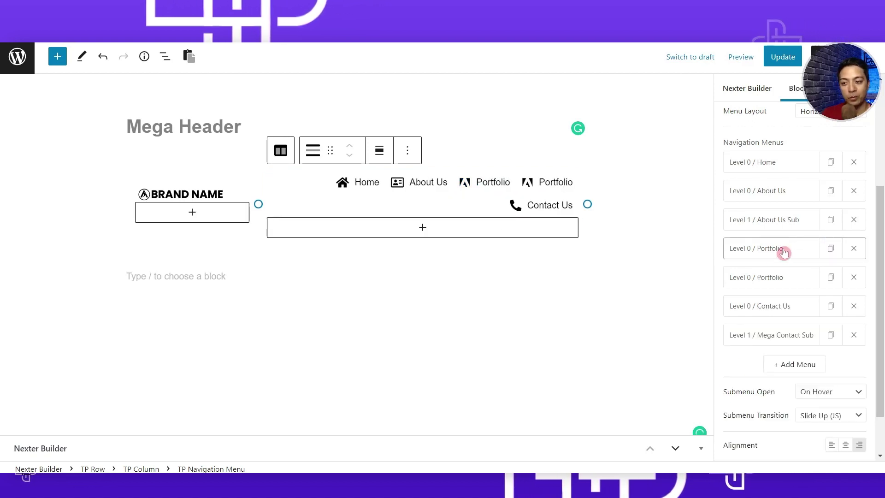
left_click(759, 278)
left_click(777, 353)
type("Mega Portfolio")
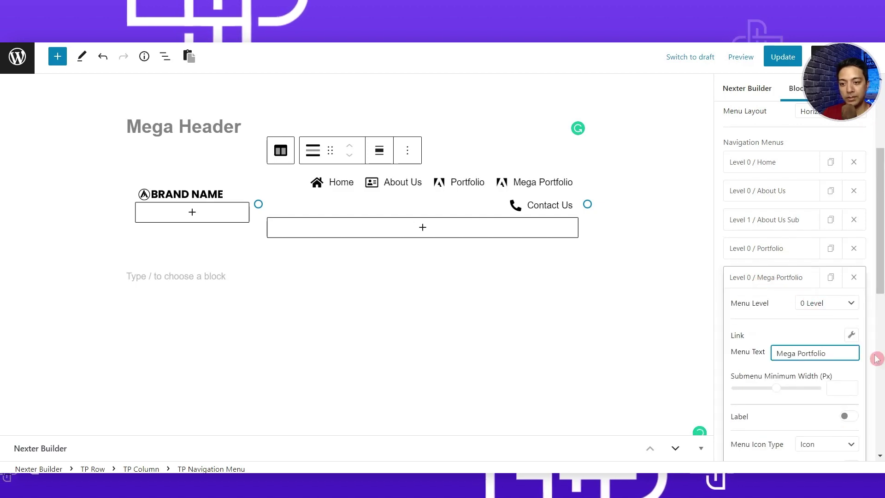
left_click(851, 304)
left_click(838, 326)
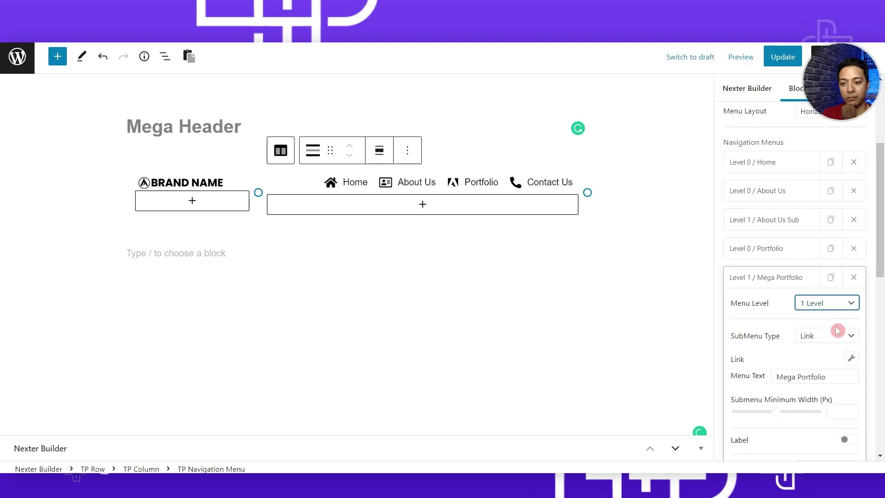
Step: Make Mega Portfolio a full-width Mega Menu using the Mega Gallery block template and update the header template
scroll(844, 314, "down", 2)
left_click(851, 269)
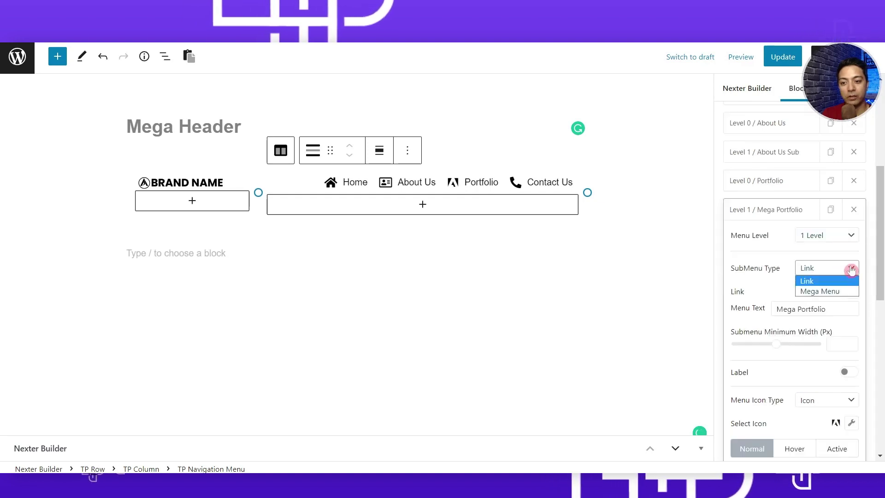
left_click(825, 292)
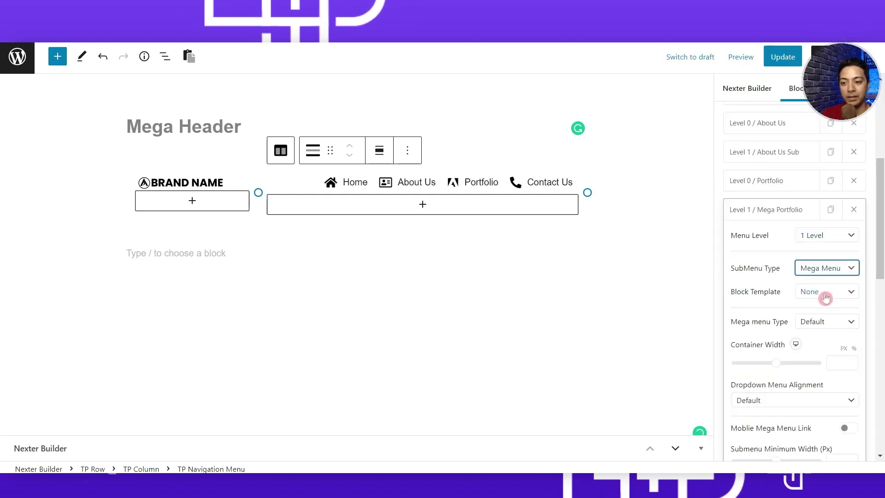
left_click(825, 297)
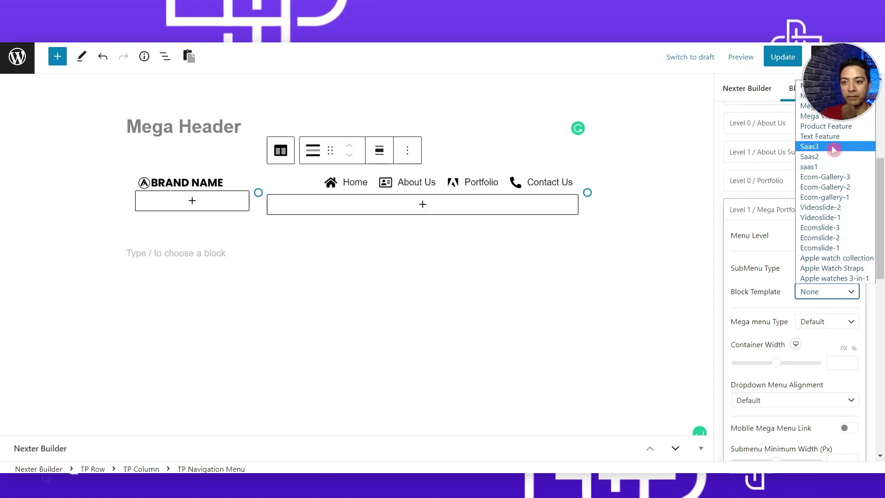
left_click(811, 106)
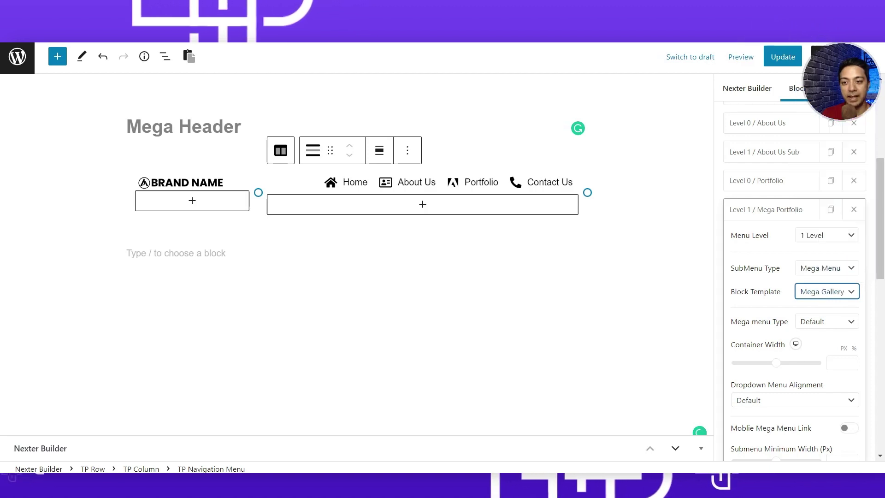
left_click(852, 326)
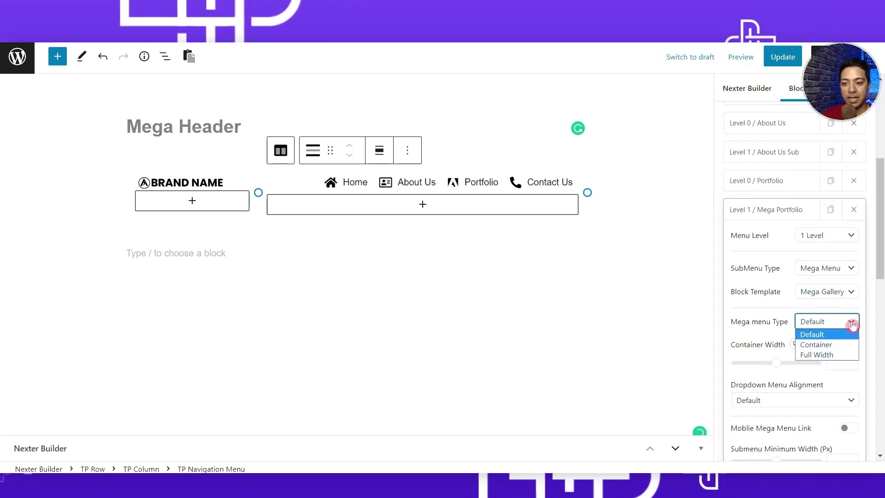
left_click(828, 354)
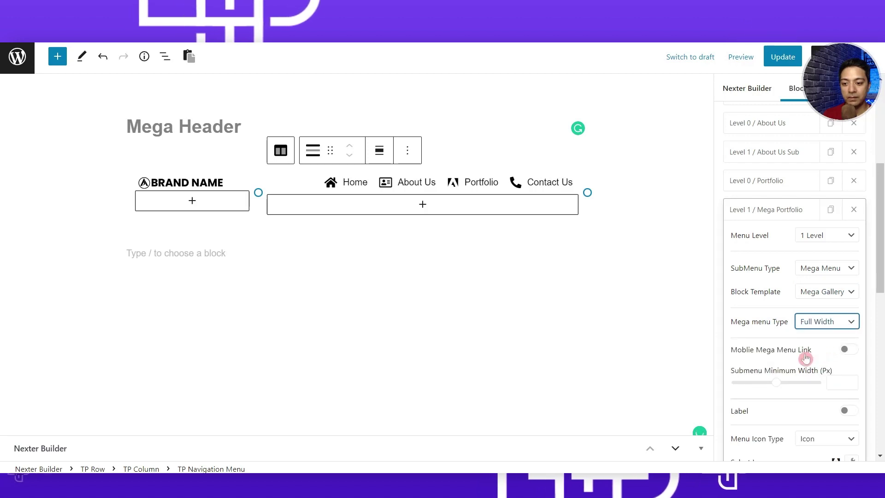
left_click(783, 58)
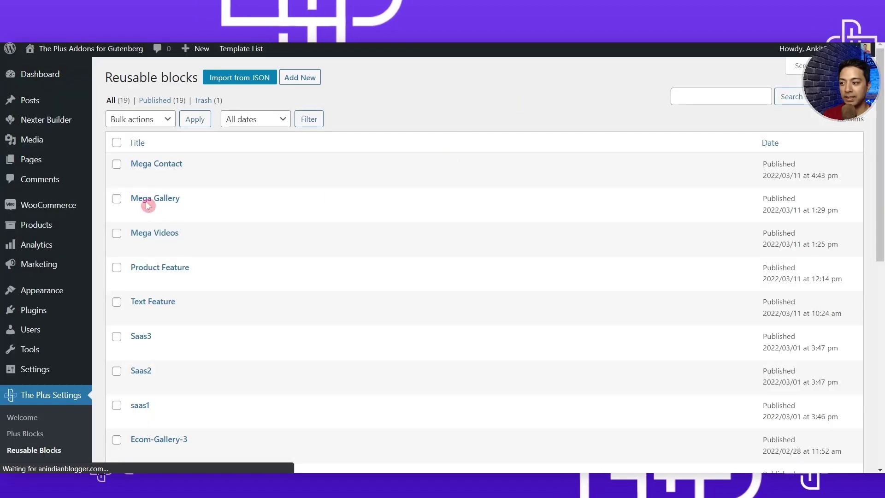
Step: Open the Mega Gallery reusable block for editing and add a TP Row with two equal columns
mouse_move(144, 204)
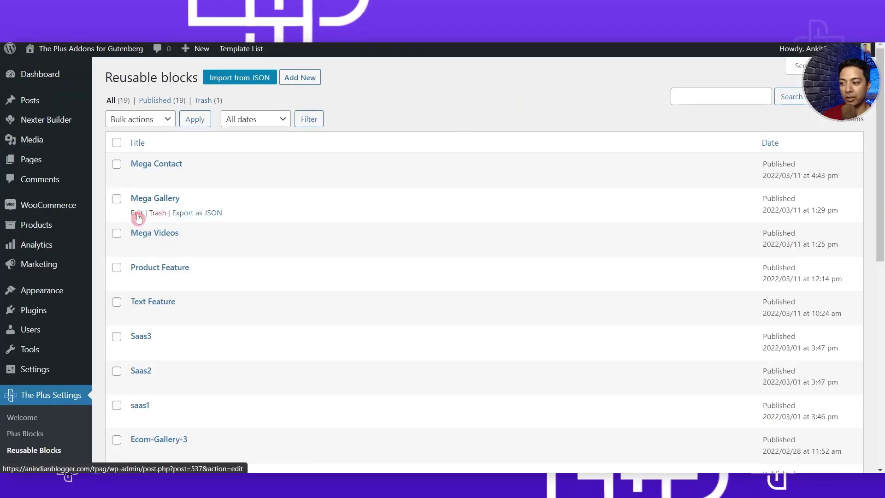
left_click(138, 215)
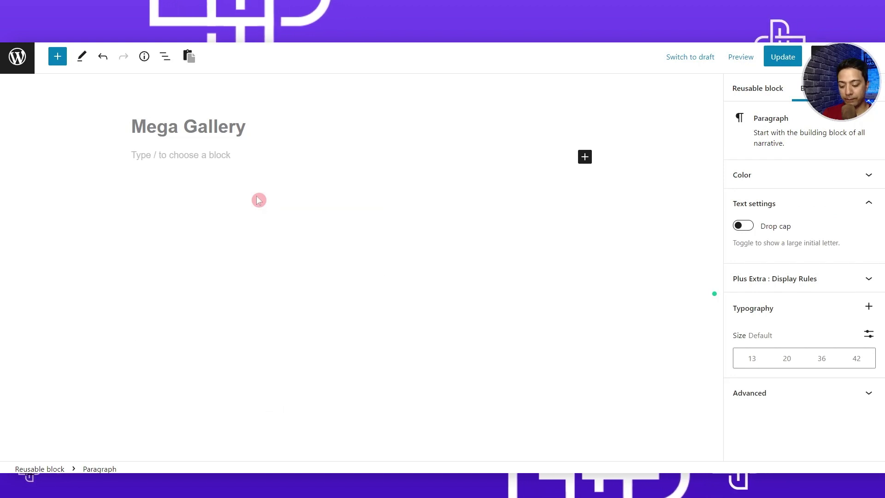
type("/")
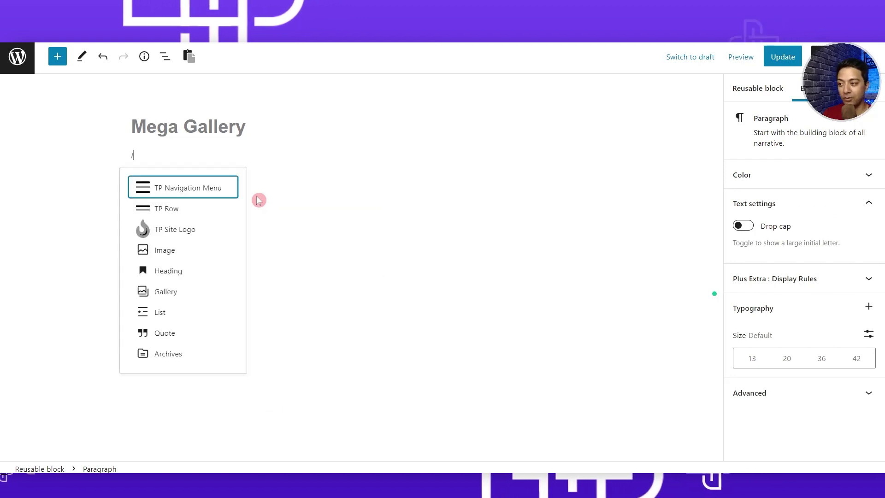
type("tp row")
key("Return")
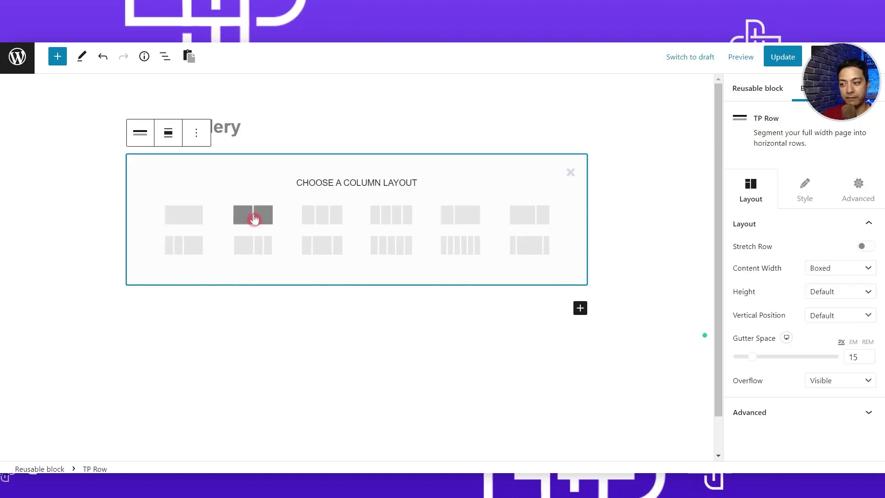
left_click(254, 217)
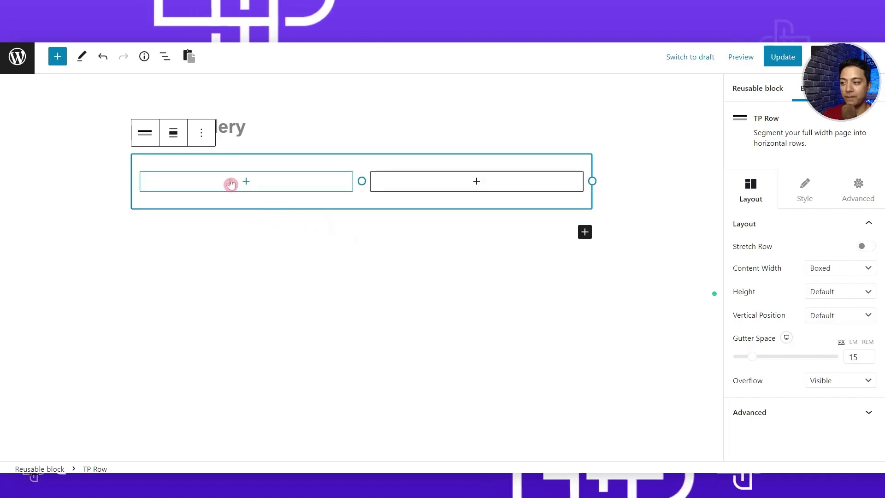
Step: Add a TP Media listing block to the row's first column
left_click(246, 183)
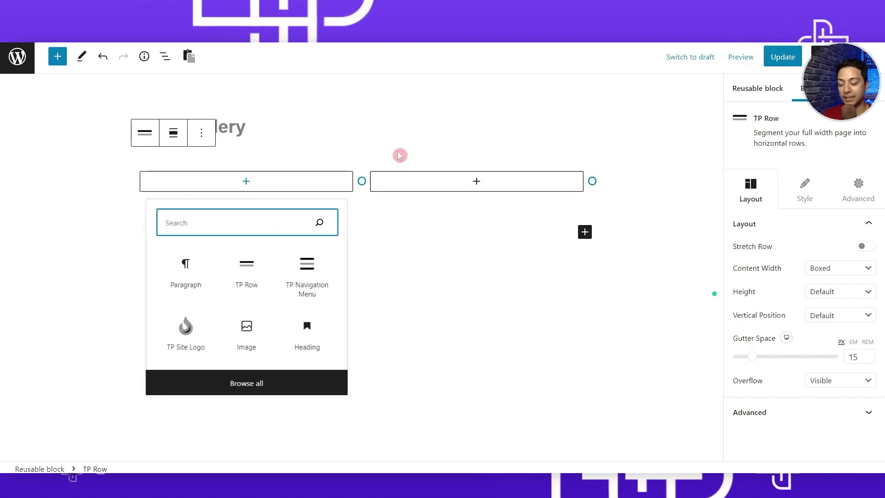
type("listing")
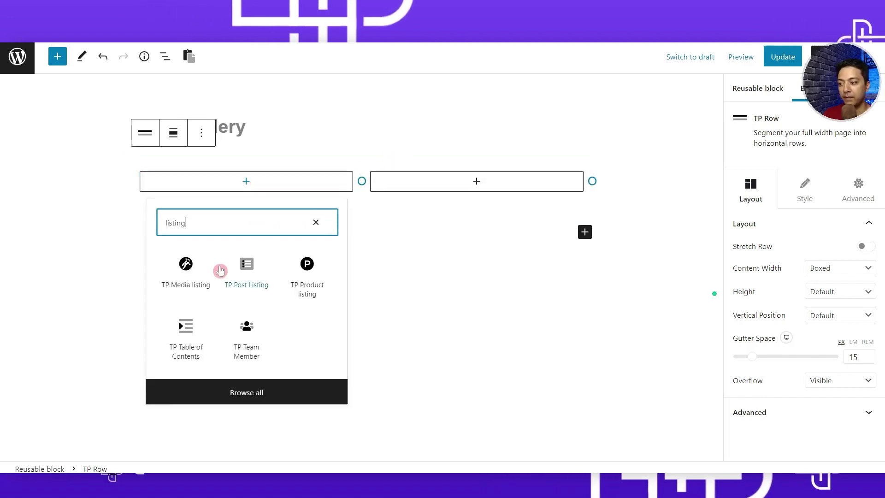
left_click(181, 290)
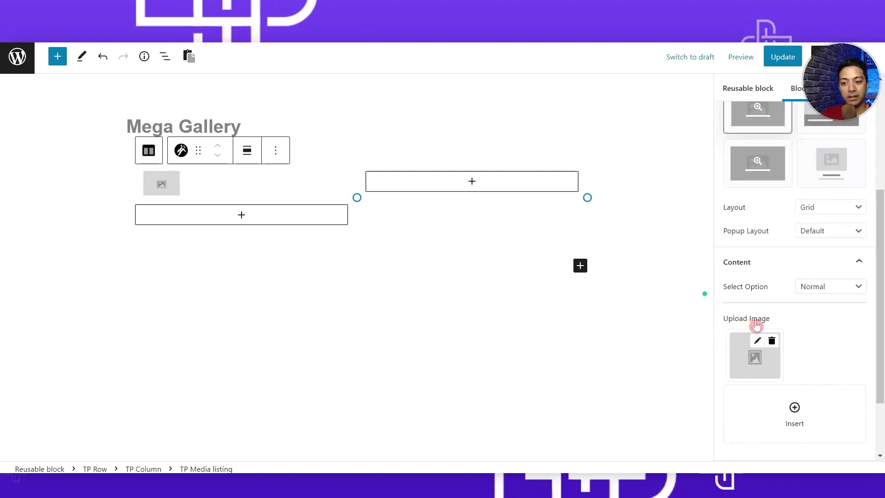
Step: Replace the media listing's placeholder with six photos from the media library, from the mountain landscape through the blurred city lights
left_click(757, 339)
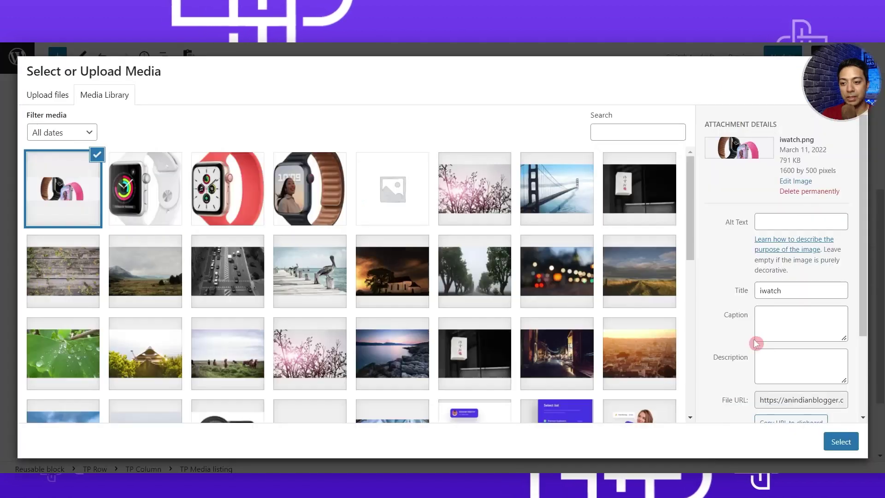
left_click(145, 277)
left_click(227, 276, "ctrl")
left_click(308, 279, "ctrl")
left_click(389, 279, "ctrl")
left_click(469, 278, "ctrl")
left_click(550, 278, "ctrl")
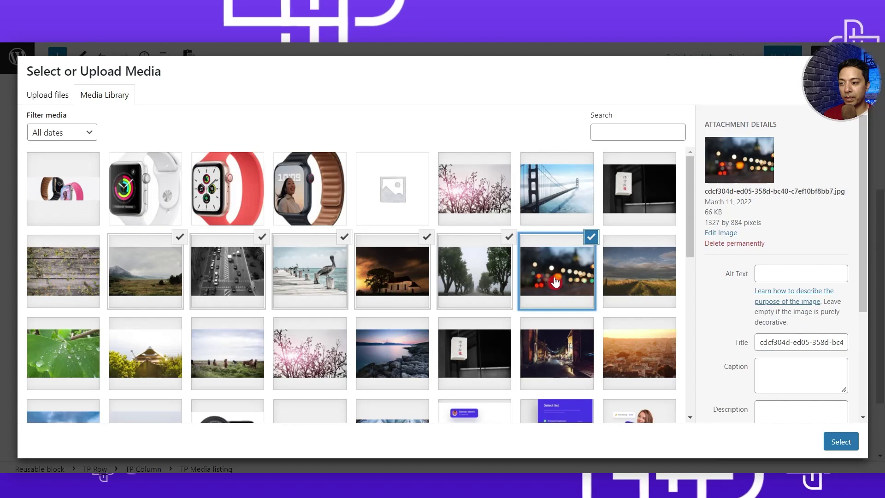
left_click(841, 442)
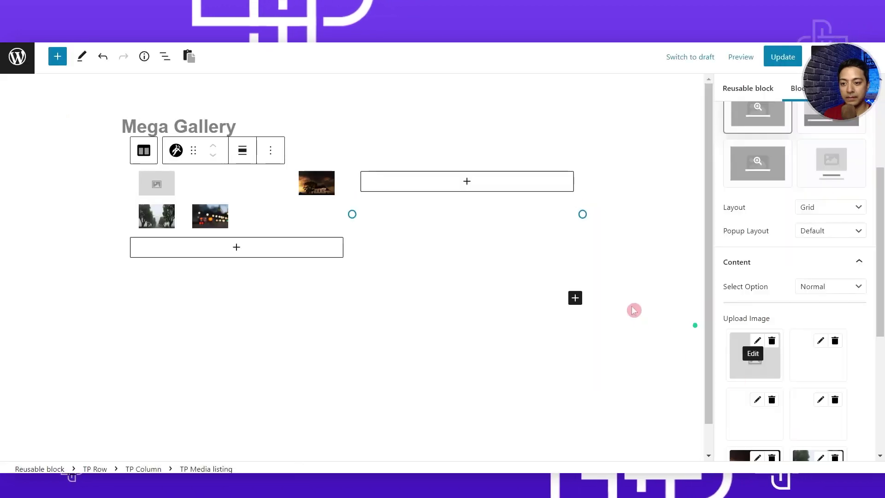
left_click(233, 203)
Step: Add a TP Video block to the row's second column
left_click(467, 182)
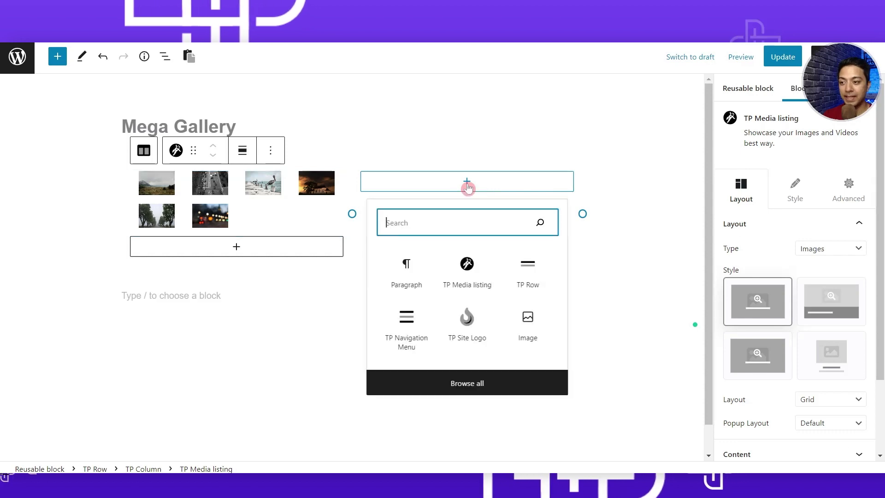
type("tp video")
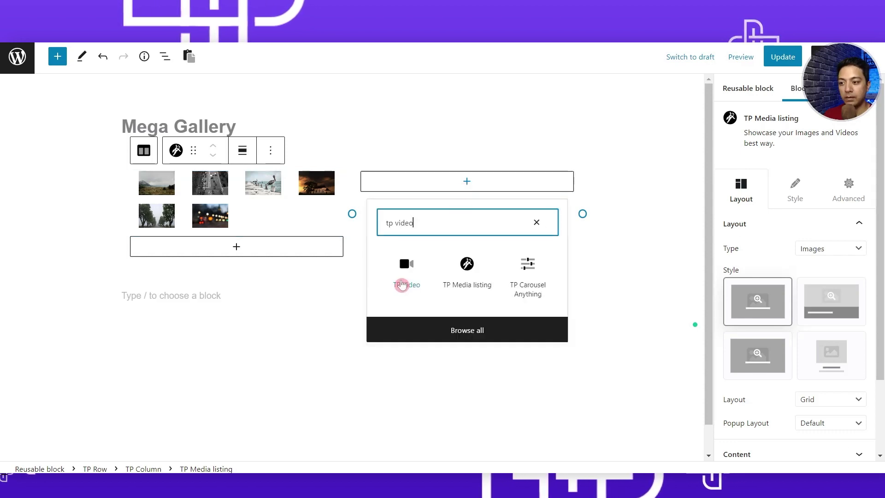
left_click(405, 283)
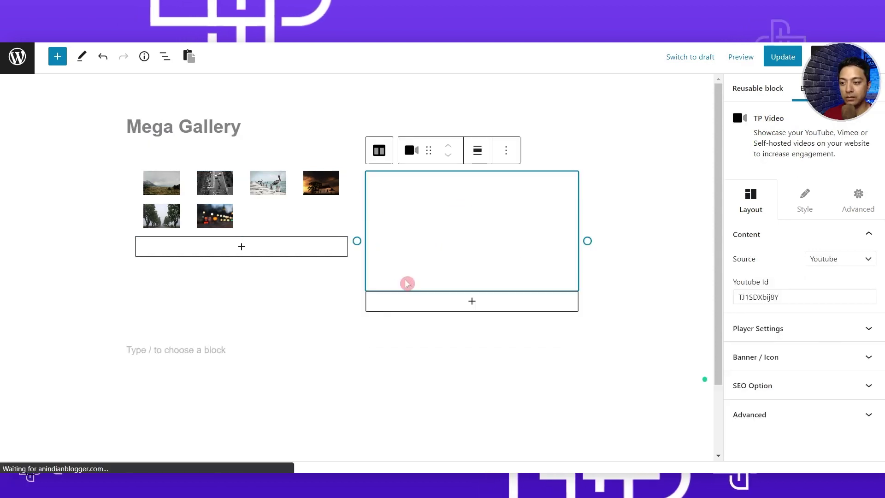
Step: Set the video's YouTube ID to UGVlqN9VjIQ, turn on Mute in its player settings and update the reusable block
left_click(852, 265)
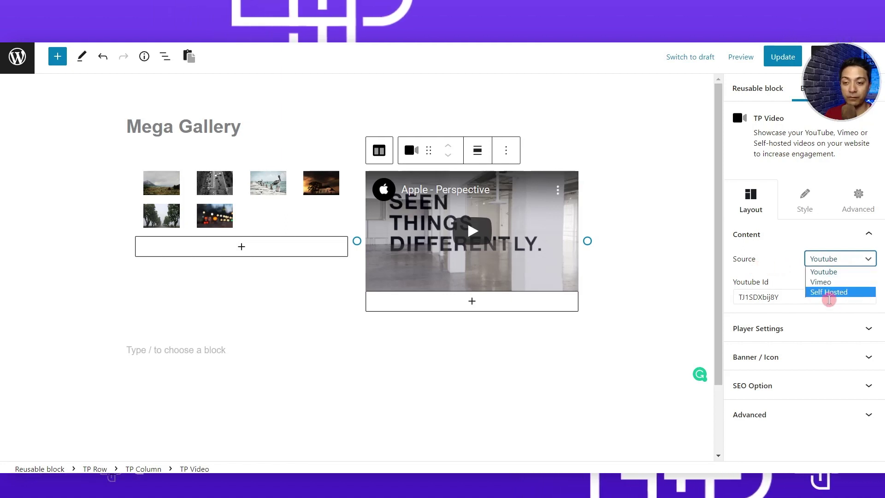
left_click(789, 297)
key("ctrl+a")
type("https://www.youtube.com/watch?v=TJGVlqN9VjIQ")
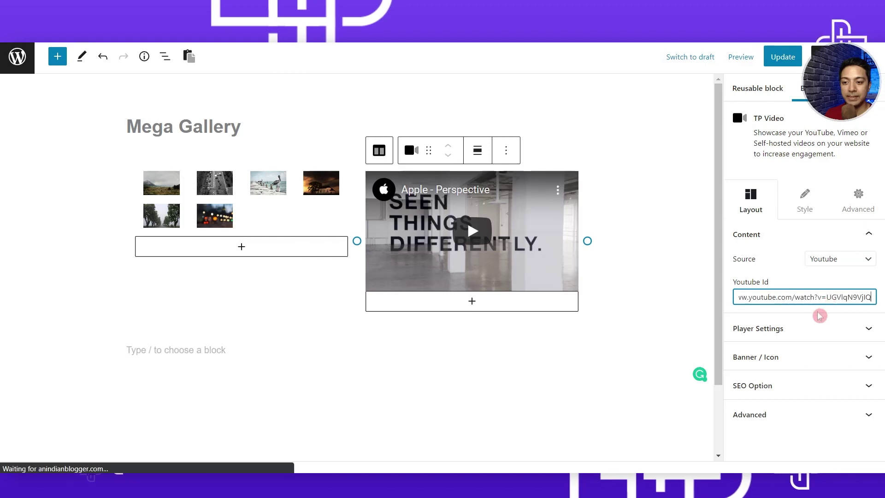
left_click_drag(829, 297, 685, 309)
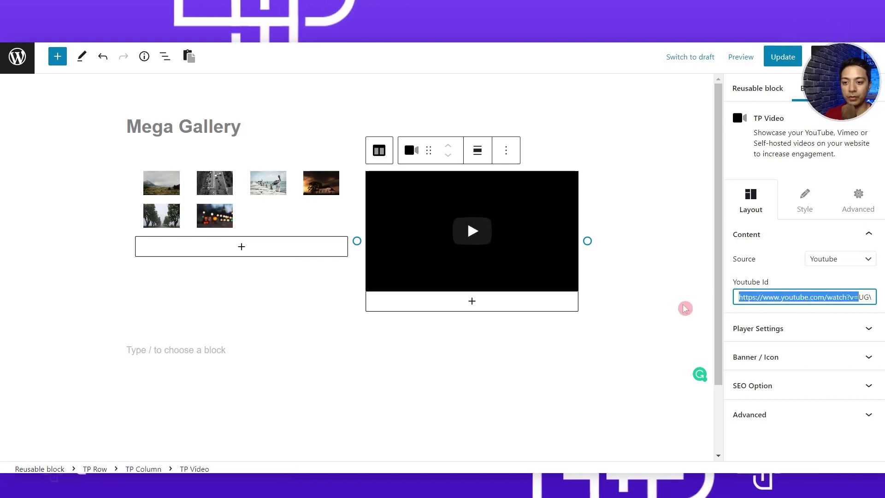
key("BackSpace")
left_click(771, 327)
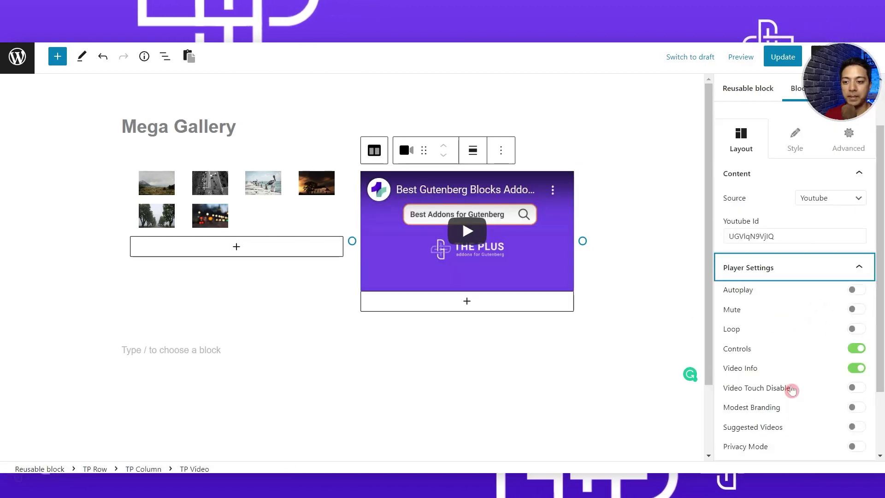
left_click(857, 311)
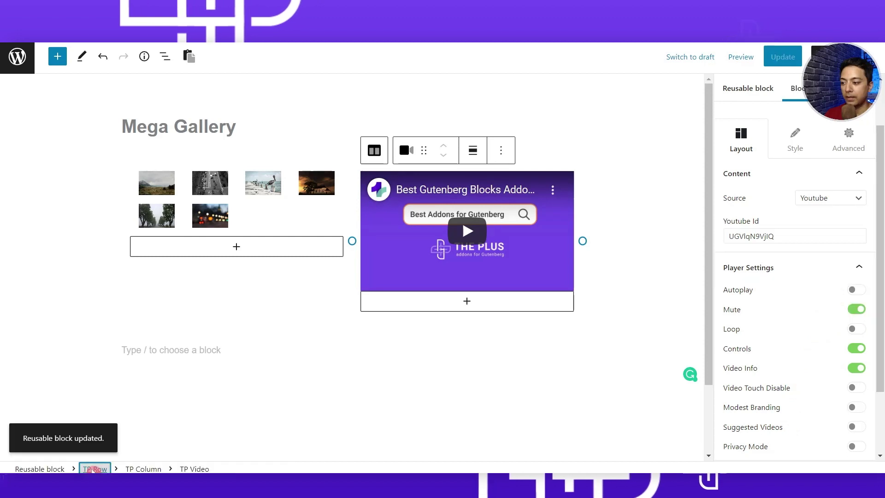
Step: Give the whole TP Row a solid light blue background, #F2FBFF
left_click(95, 468)
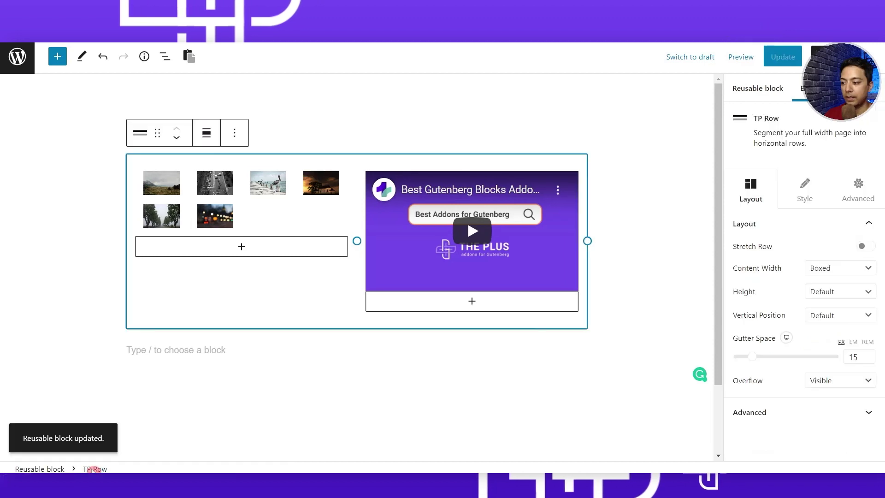
left_click(804, 193)
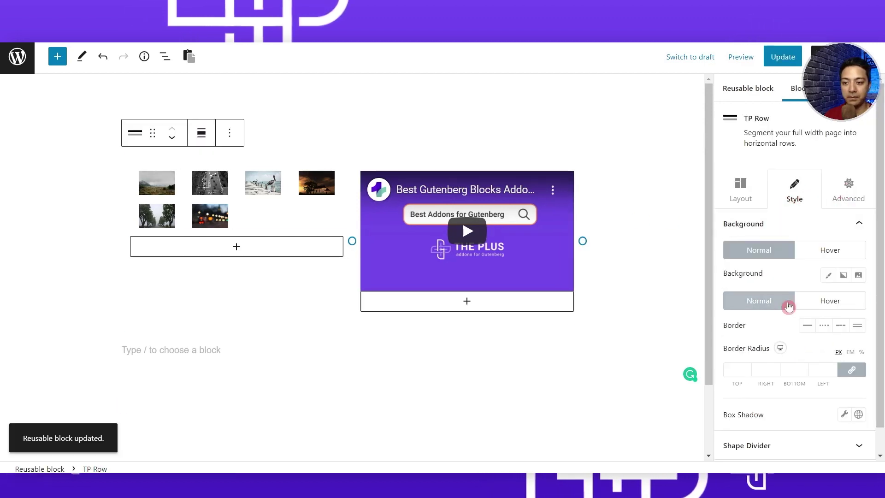
left_click(828, 279)
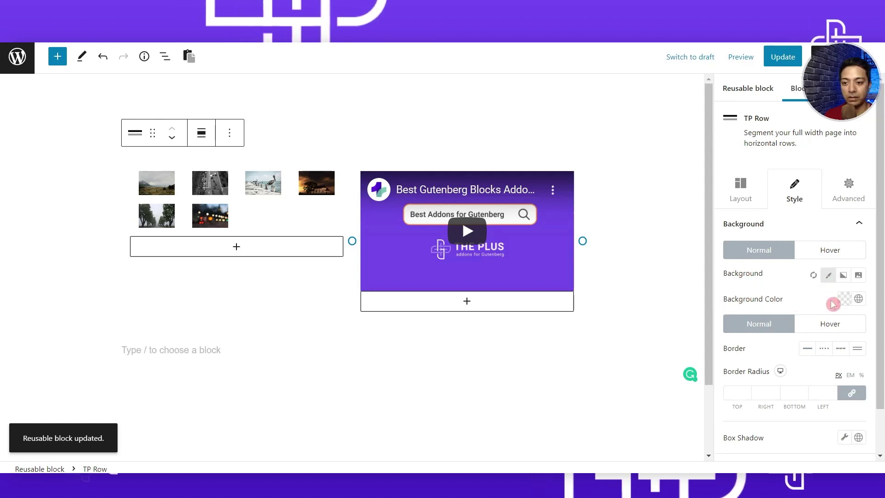
left_click(844, 299)
left_click(778, 106)
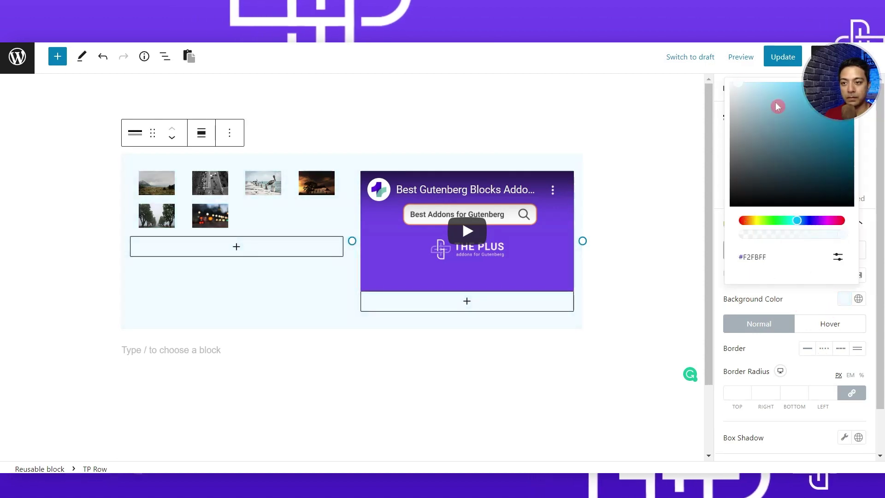
Step: Update the Mega Gallery block and the Mega Header template, and check the website's Portfolio mega menu
left_click(782, 56)
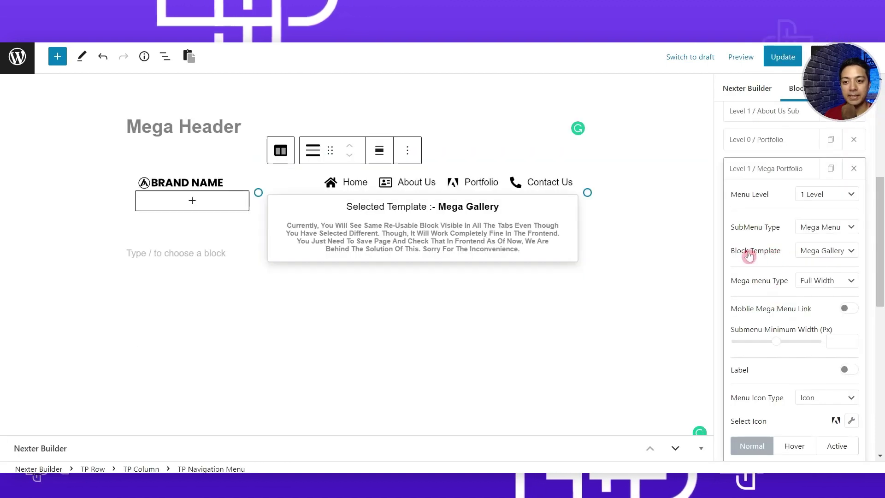
left_click(782, 56)
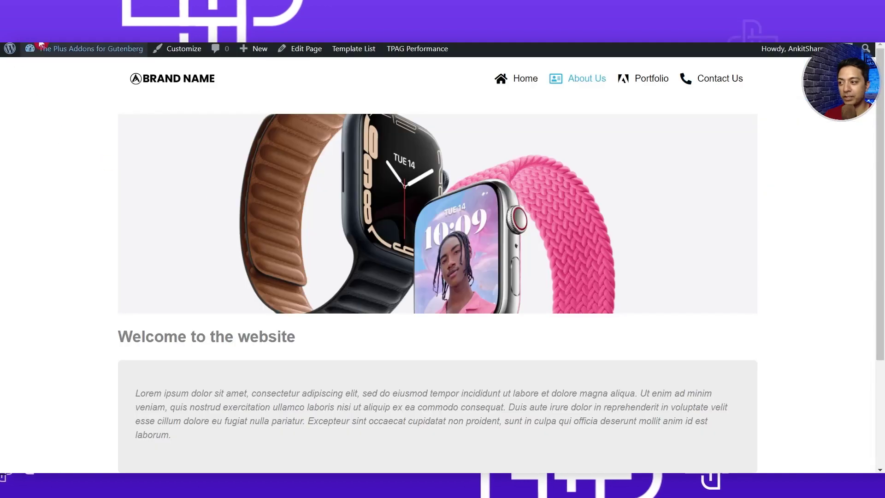
mouse_move(640, 79)
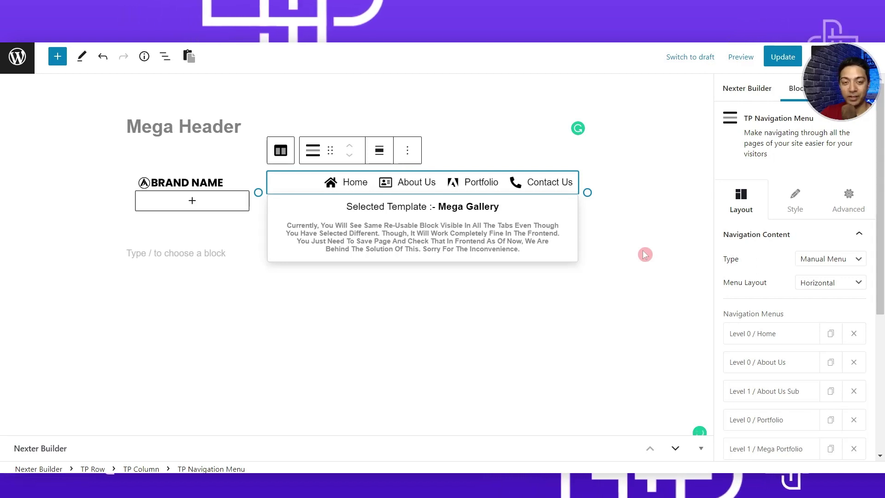
Step: Change the level 0 Portfolio menu item's text to "Sale" in the header's navigation menu
scroll(783, 207, "down", 5)
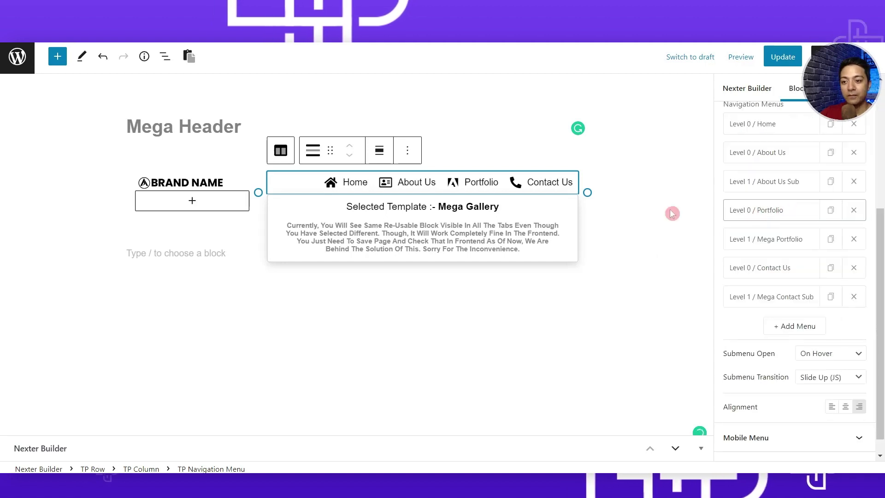
left_click(783, 211)
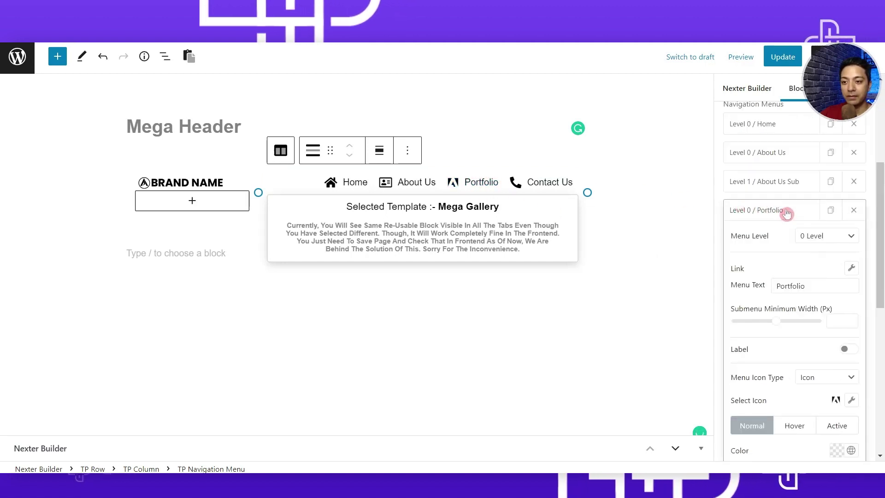
double_click(810, 284)
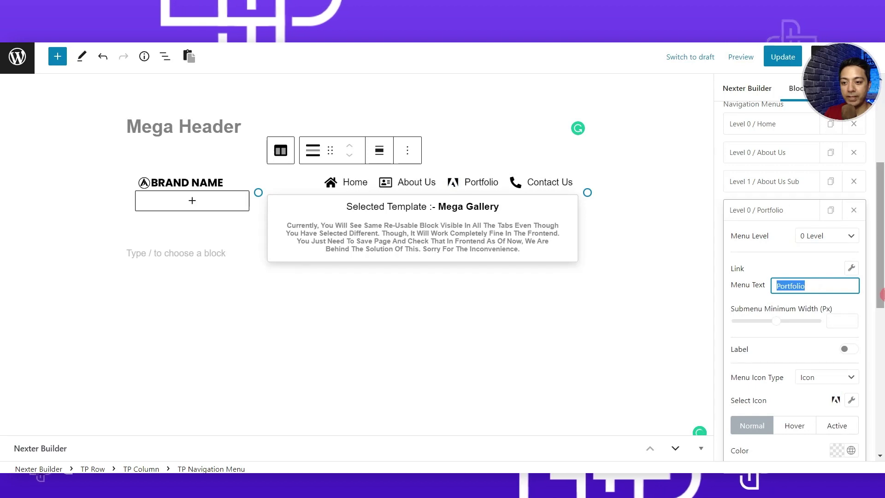
type("S")
key("BackSpace")
type("Sale")
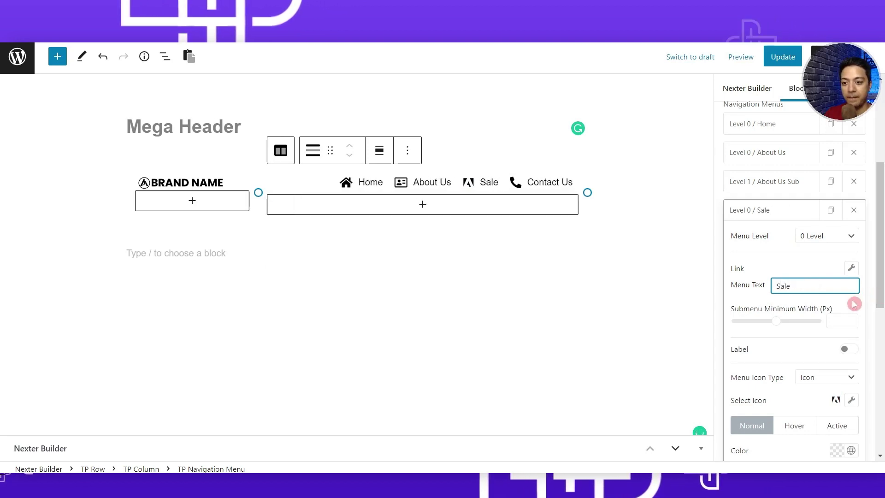
Step: Find the cart icons and set the plain shopping cart as the Sale menu item's icon
left_click(852, 400)
left_click(803, 263)
type("cart")
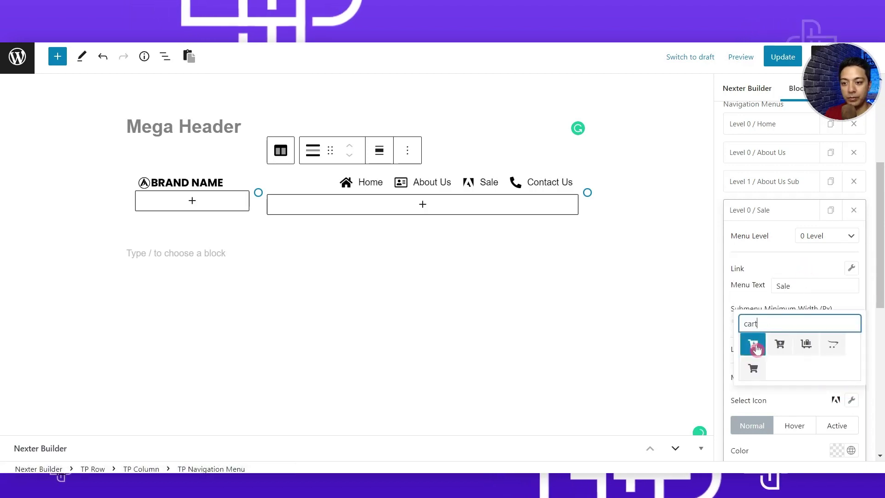
left_click(758, 368)
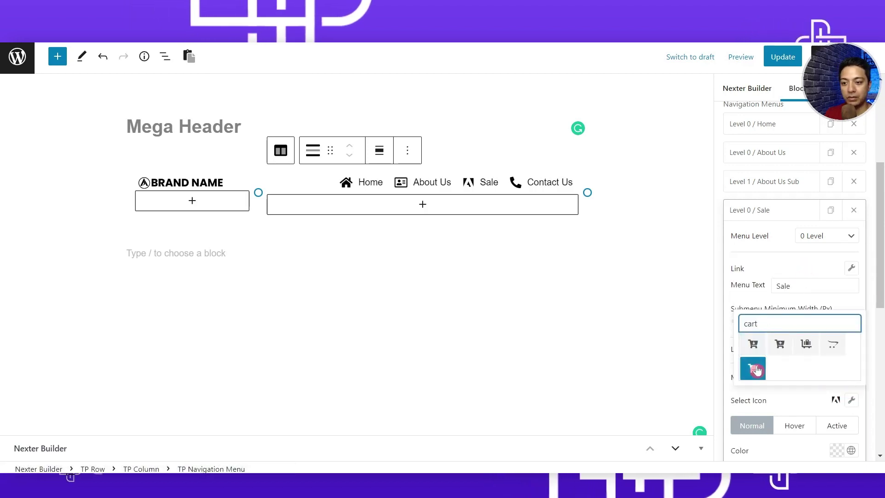
left_click(787, 395)
Step: Enable the label on the Sale menu item and set its title to "Hot"
scroll(754, 308, "down", 1)
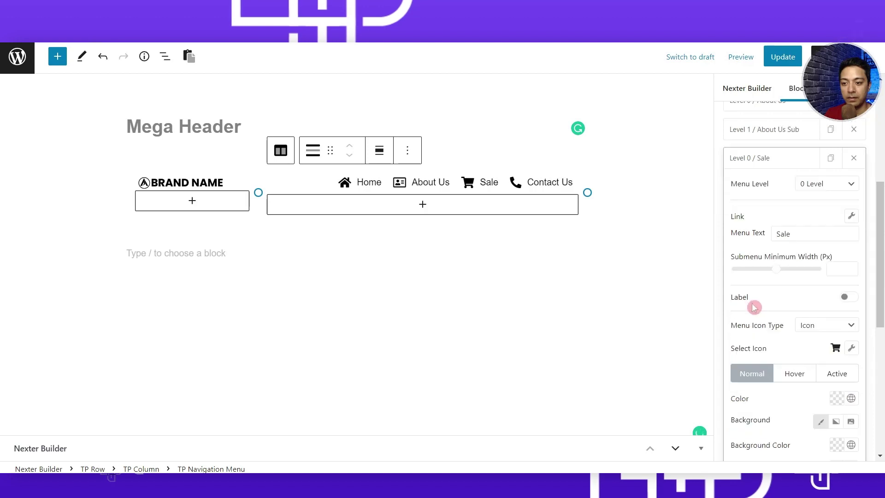
left_click(849, 298)
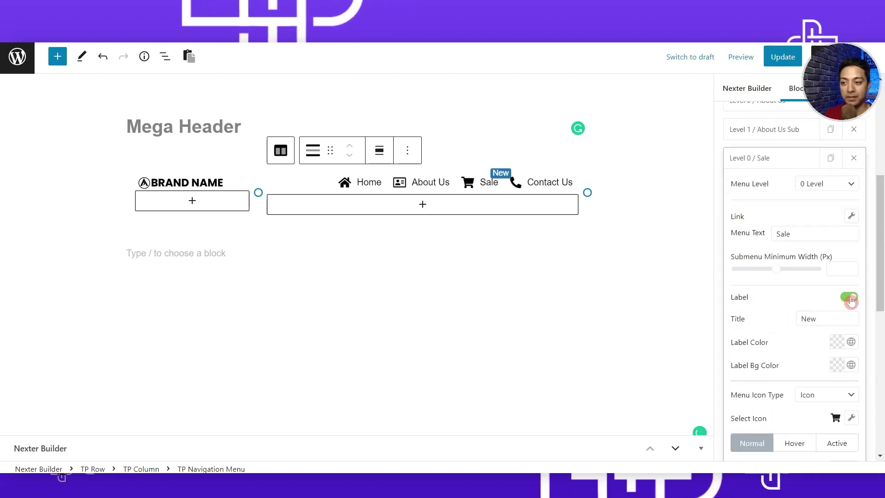
type("Hot")
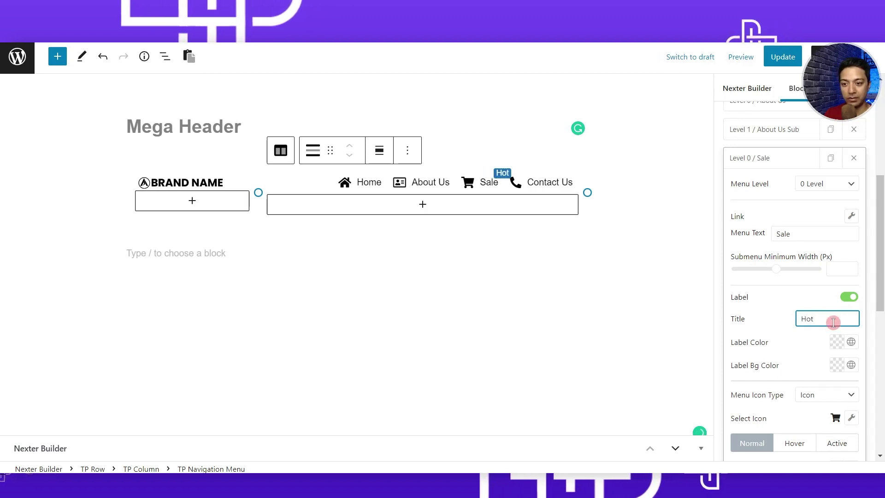
Step: Set the Sale item's Hot label to white text (#FEFEFE) on a red background
left_click(839, 349)
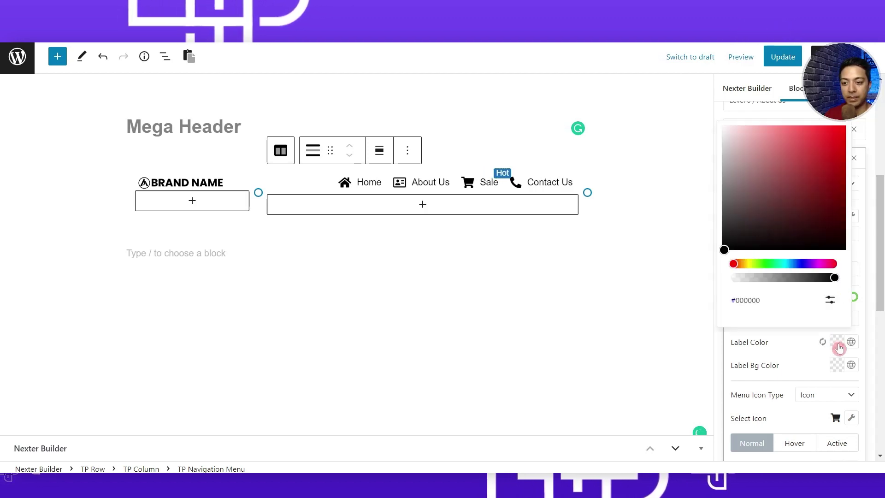
left_click_drag(800, 181, 723, 127)
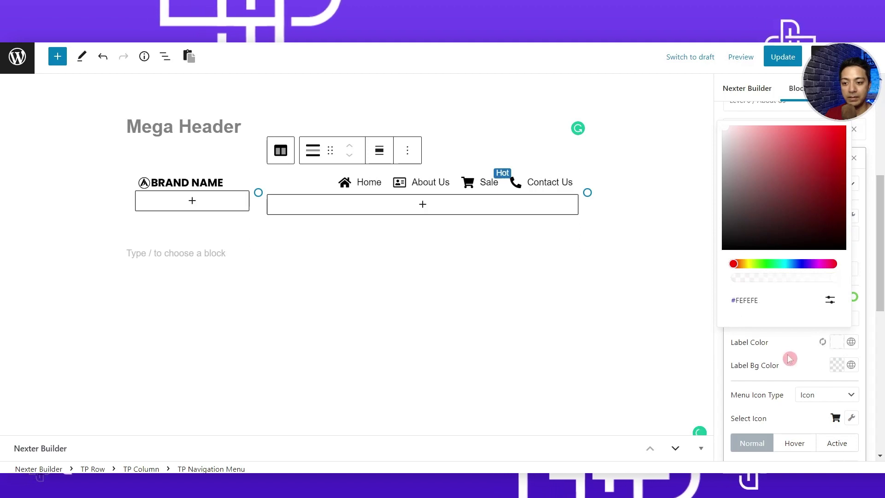
left_click(789, 358)
left_click(837, 370)
left_click_drag(790, 227, 843, 152)
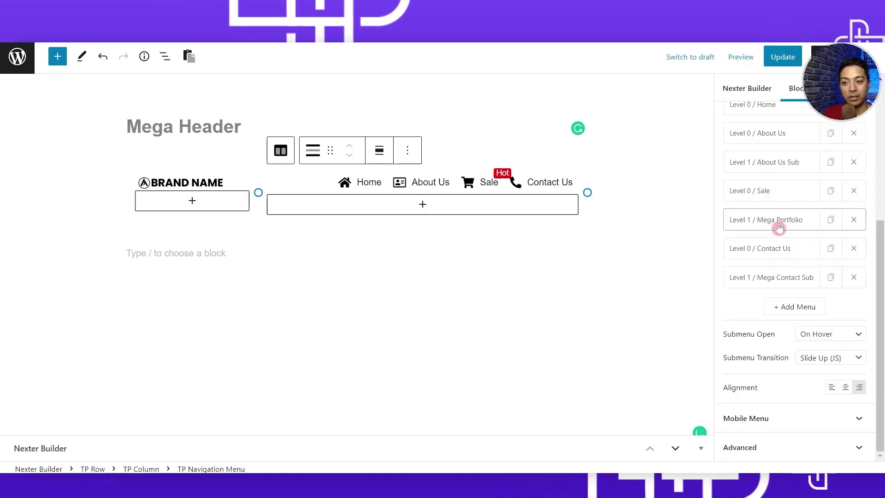
Step: Set the Mega Portfolio submenu's block template to Product Feature and update the Mega Header template
left_click(793, 226)
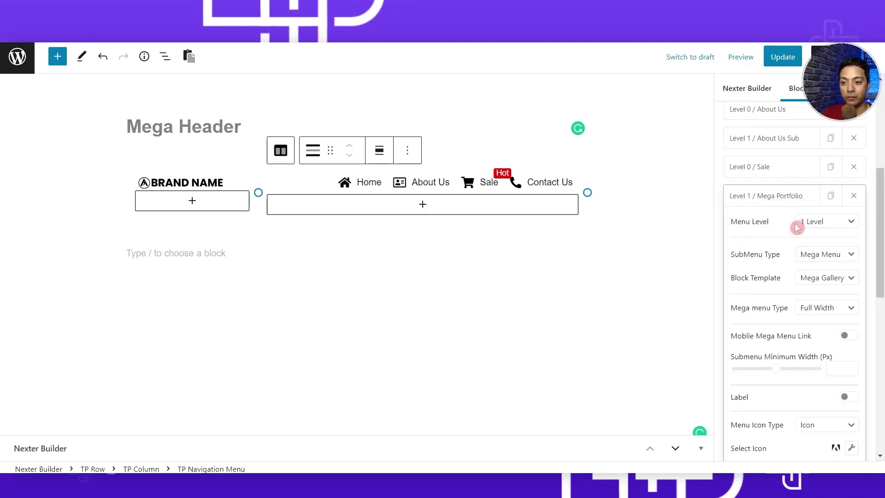
left_click(850, 279)
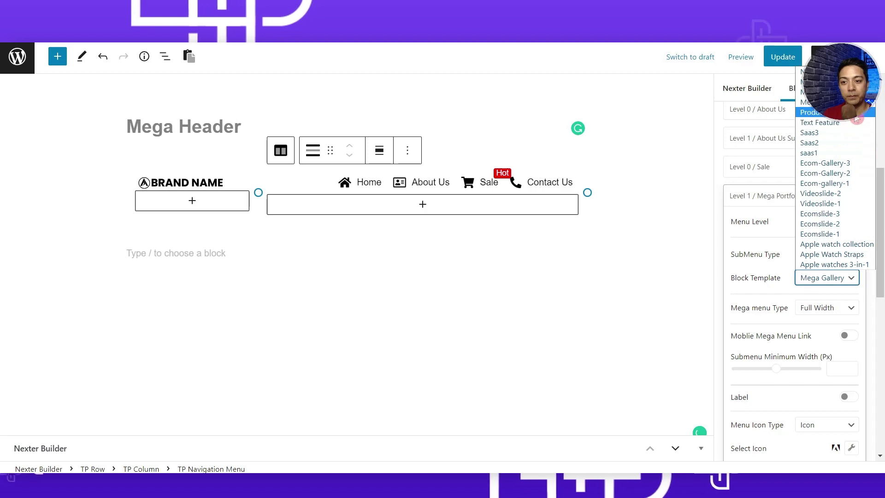
left_click(823, 113)
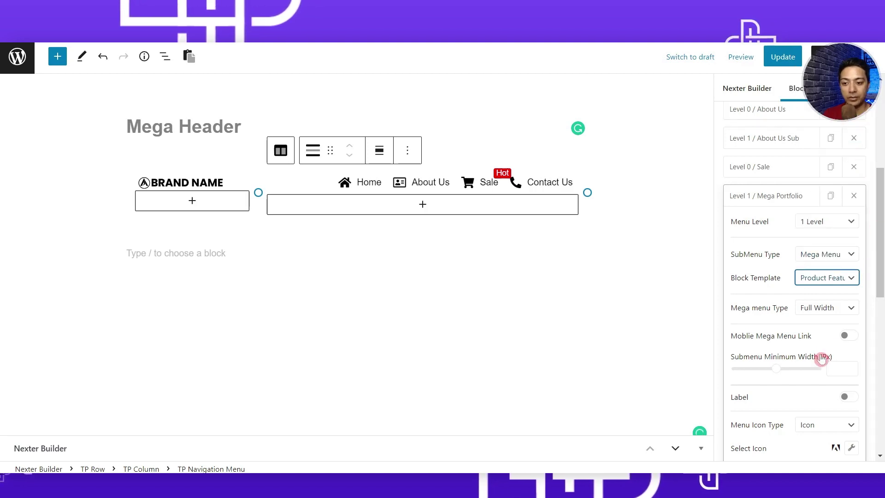
scroll(821, 358, "down", 2)
scroll(823, 361, "down", 2)
left_click(789, 57)
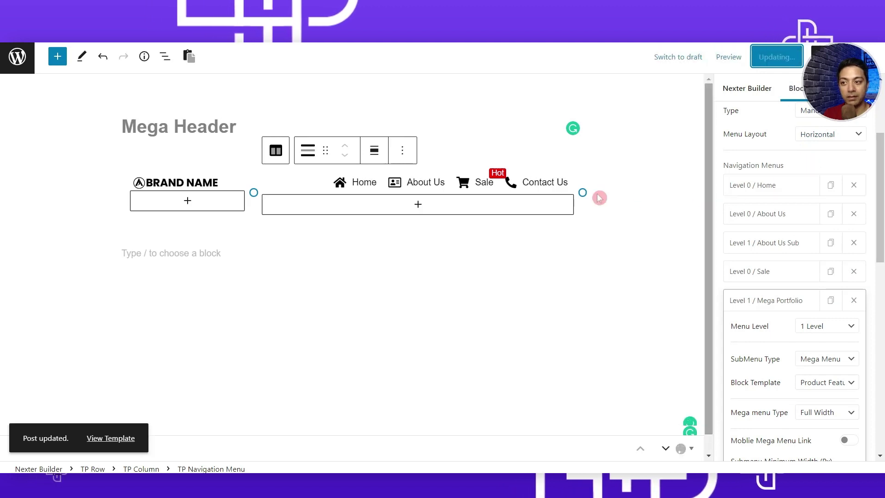
Step: Open the Product Feature reusable block for editing and insert a TP Row with a single-column layout
left_click(222, 42)
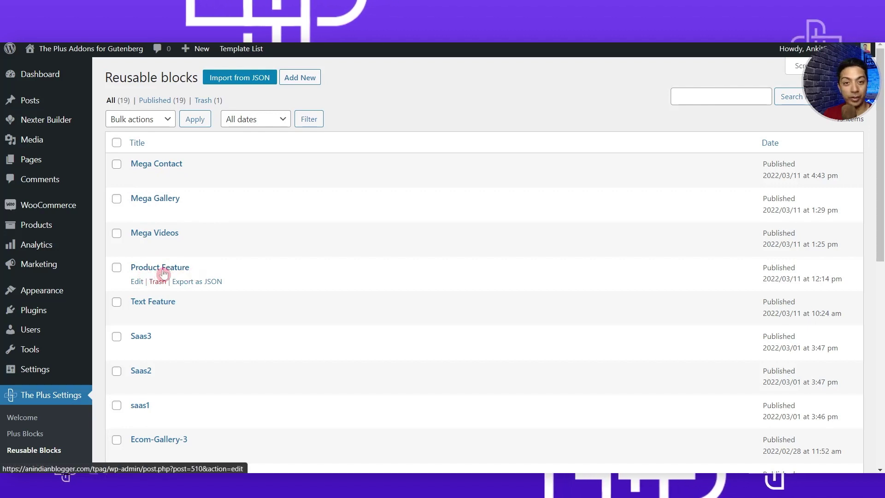
left_click(136, 283)
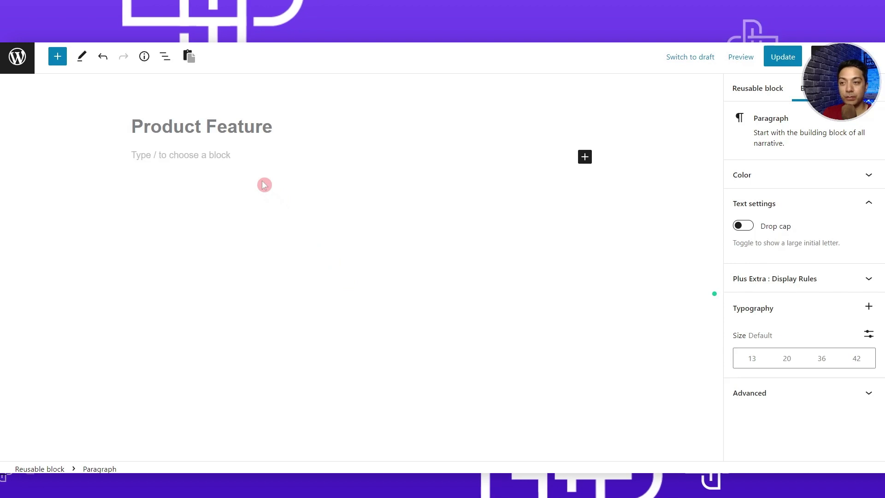
type("/tp ")
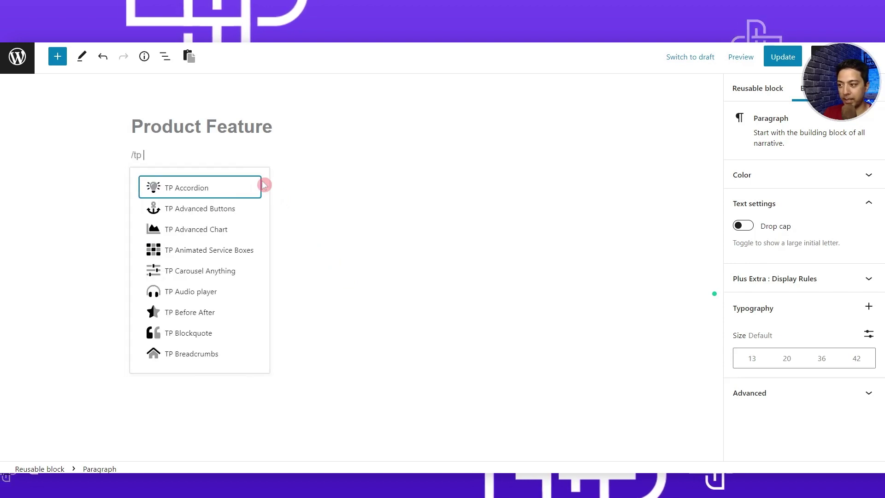
type("row")
key("Return")
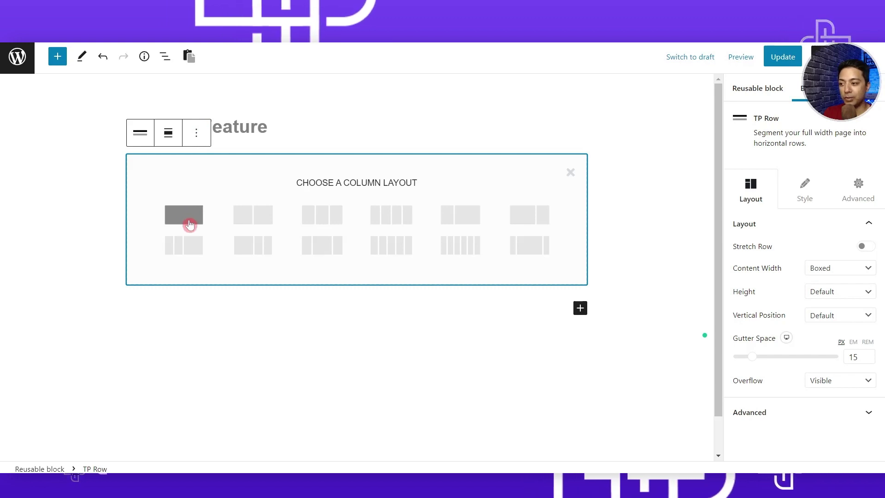
left_click(189, 224)
Step: Search for "listing" blocks and add TP Product listing inside the row's column
left_click(364, 183)
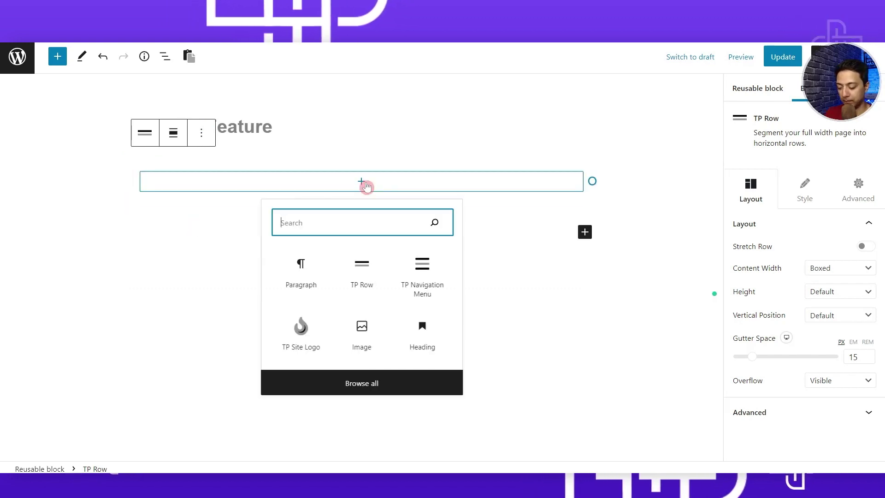
type("listing")
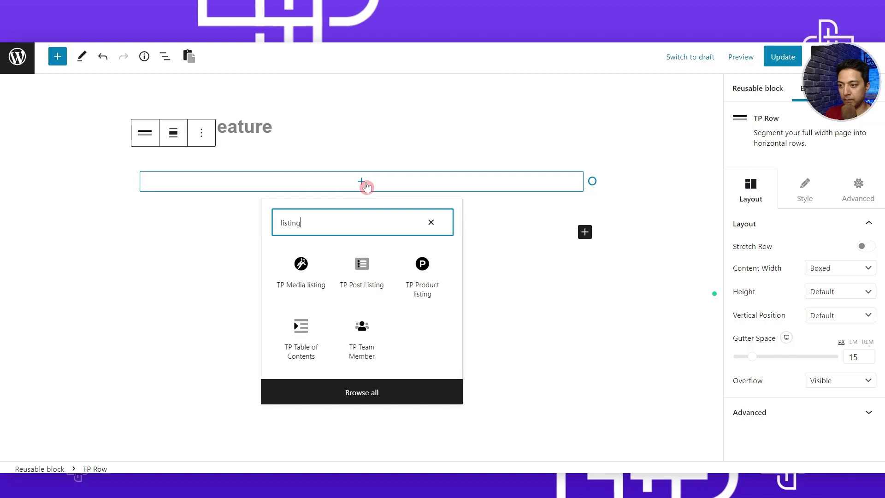
left_click(427, 291)
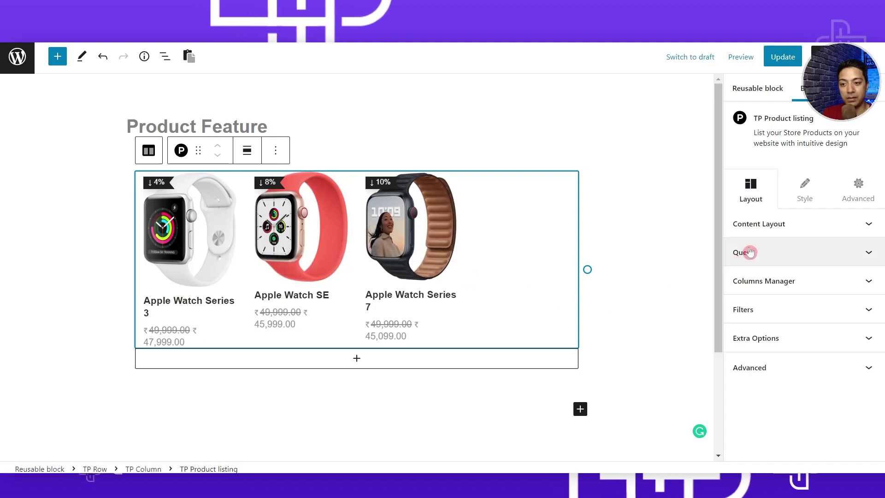
Step: Check the product listing's content layout options and set its columns to Column 3
left_click(807, 228)
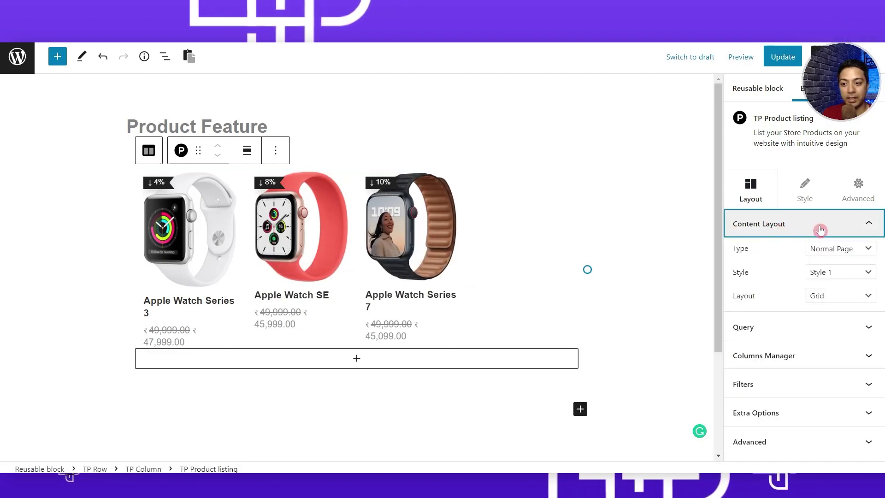
left_click(832, 251)
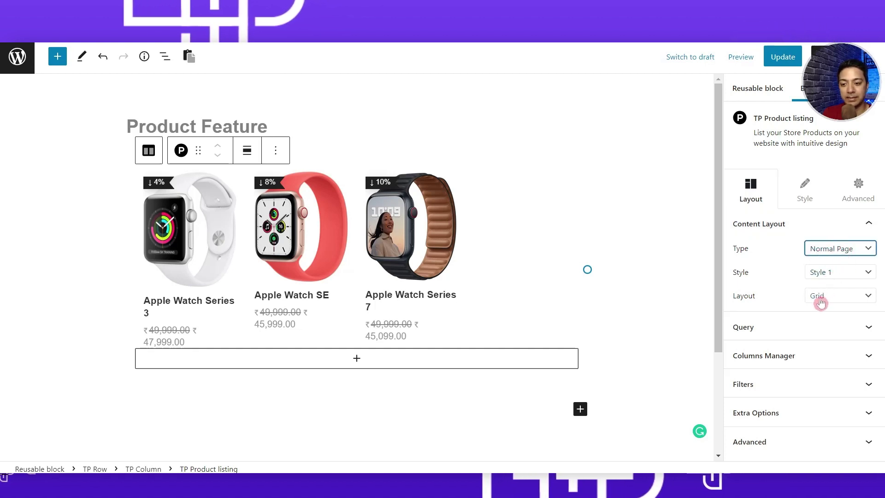
left_click(766, 355)
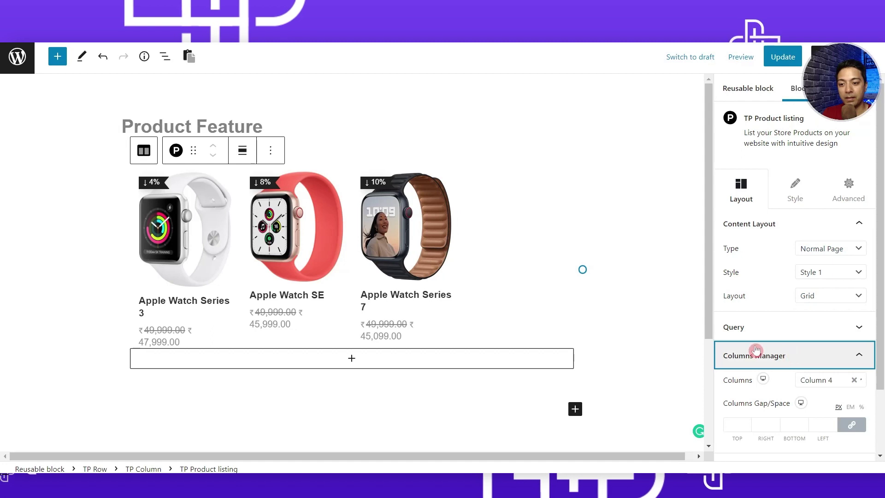
scroll(756, 345, "down", 2)
left_click(820, 316)
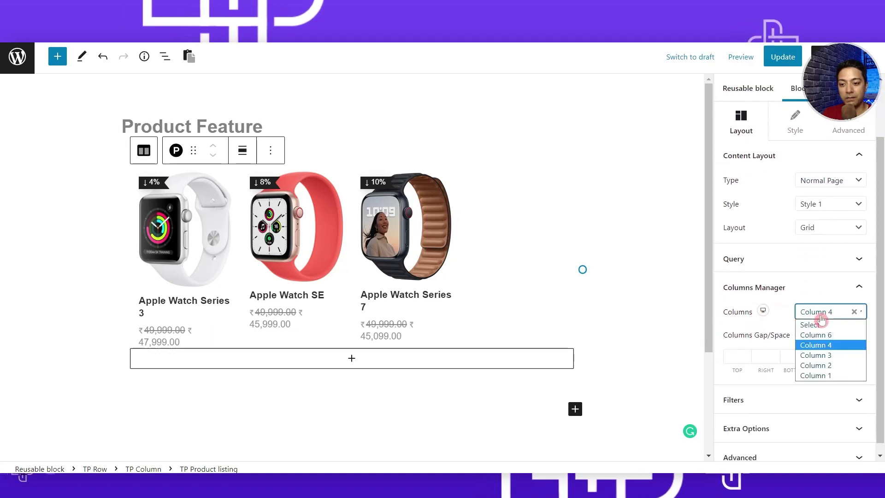
left_click(830, 353)
Step: Give the TP Row around the product listing a very light background color and update the Product Feature block
left_click(101, 469)
left_click(802, 186)
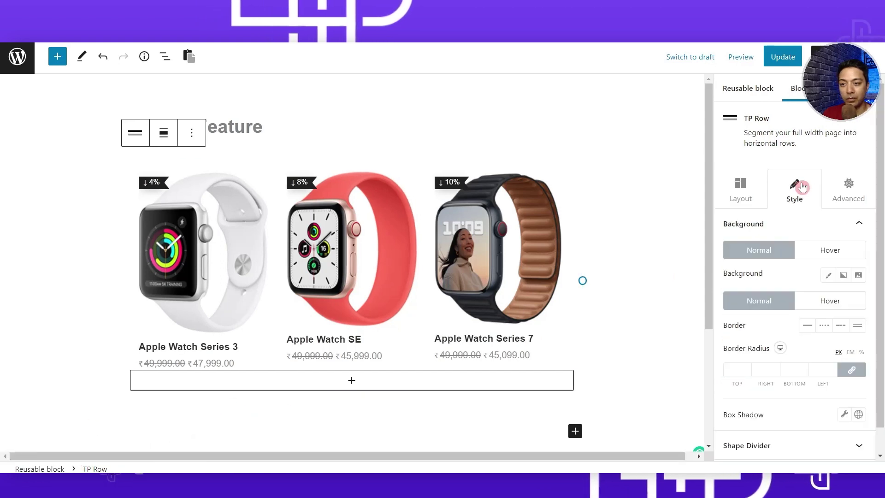
left_click(829, 277)
left_click(846, 303)
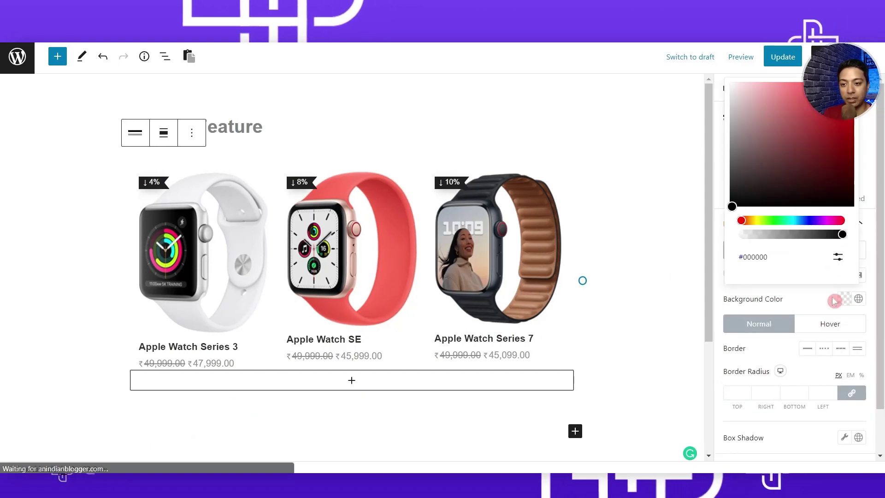
left_click(786, 220)
left_click_drag(788, 114, 741, 82)
left_click(823, 221)
left_click(781, 58)
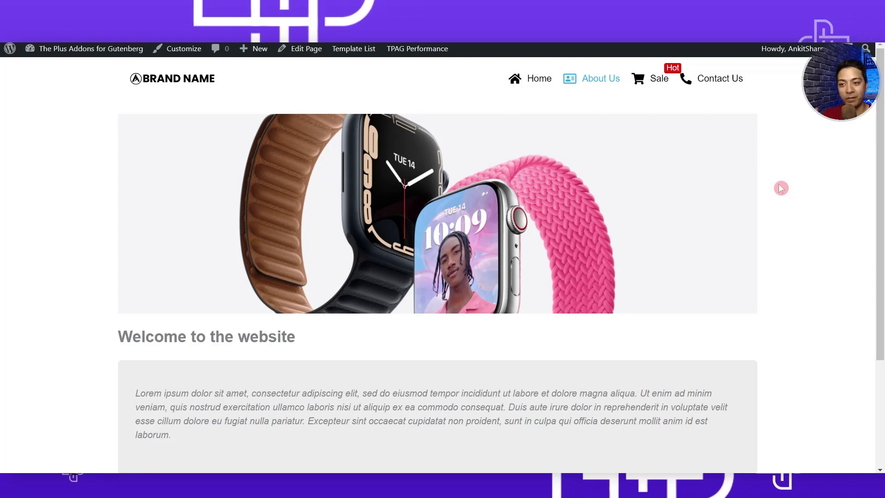
mouse_move(646, 60)
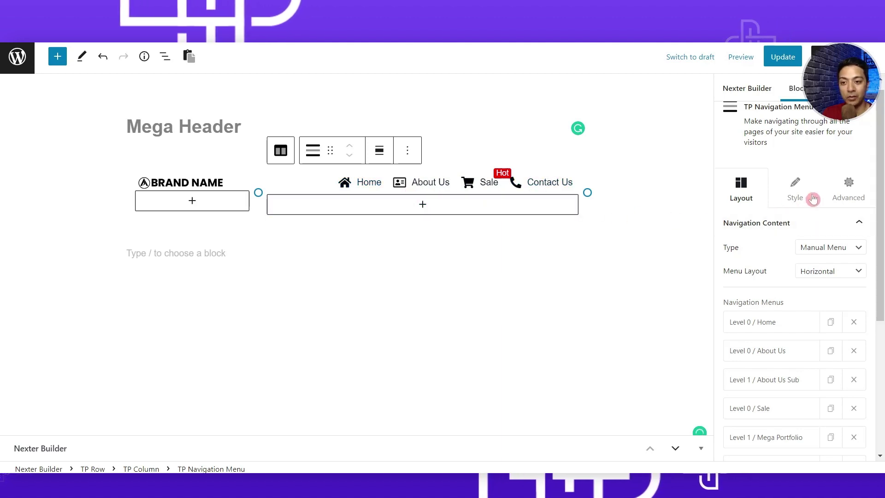
Step: Set the main menu typography's font size to 18 px in the Mega Header's navigation menu styles
left_click(797, 196)
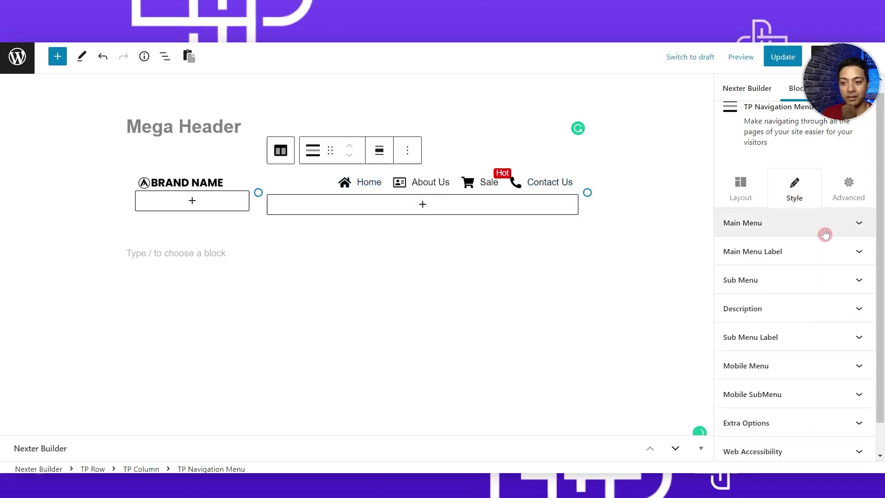
left_click(858, 225)
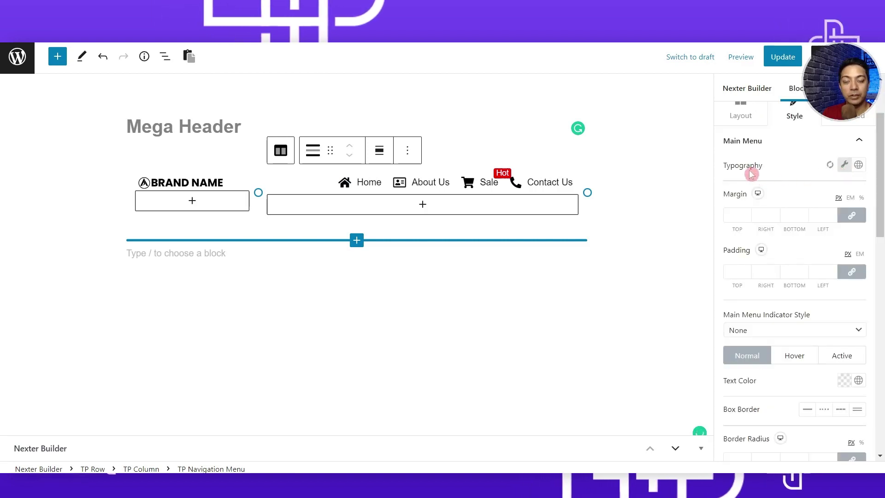
left_click(844, 166)
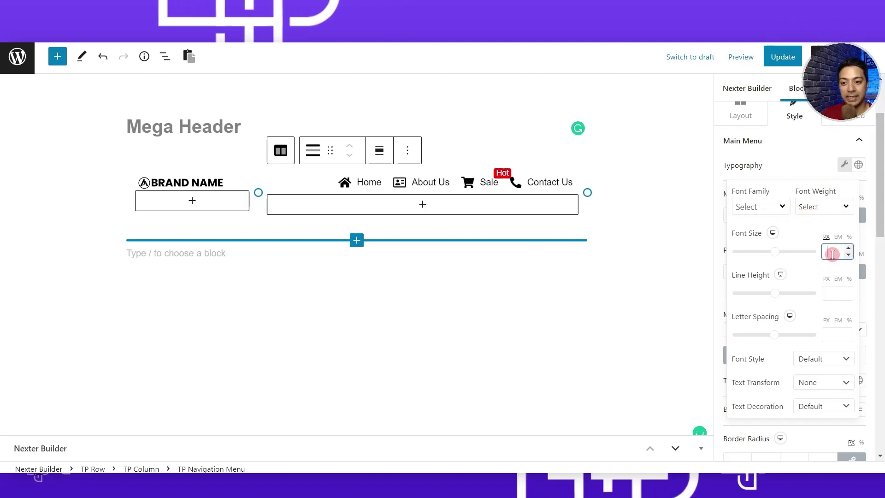
type("13")
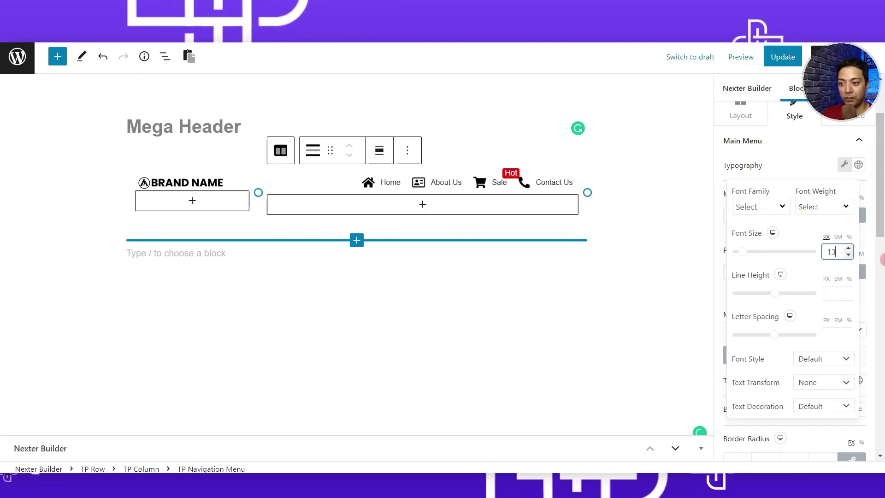
key("Up")
key("Up")
key("Up")
key("Up")
key("Up")
key("Up")
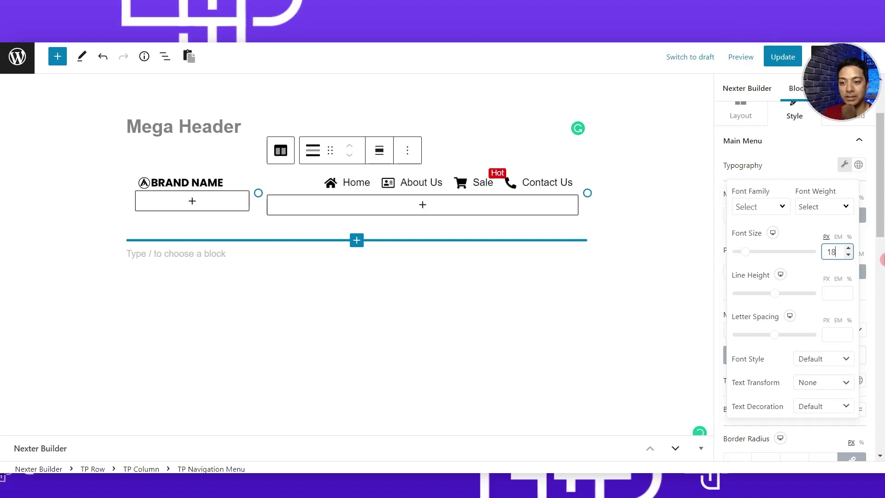
left_click(768, 172)
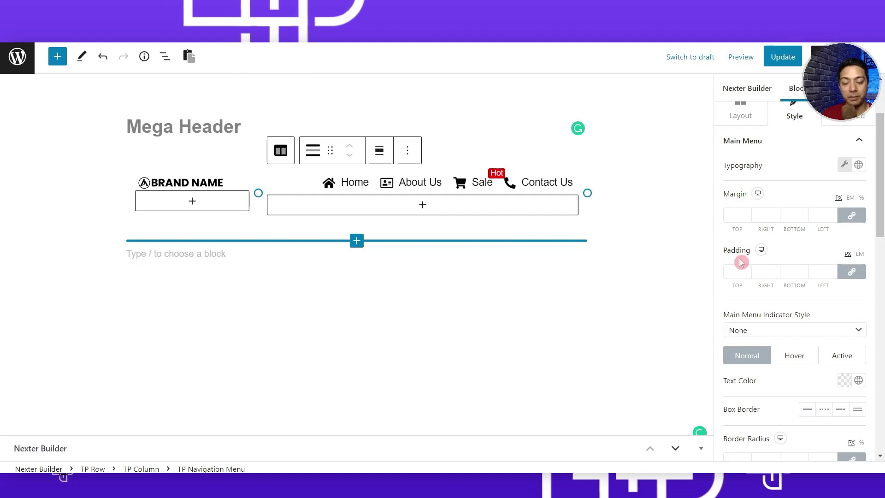
Step: Set the main menu's indicator style to Style 1
scroll(783, 265, "down", 2)
left_click(859, 267)
left_click(778, 261)
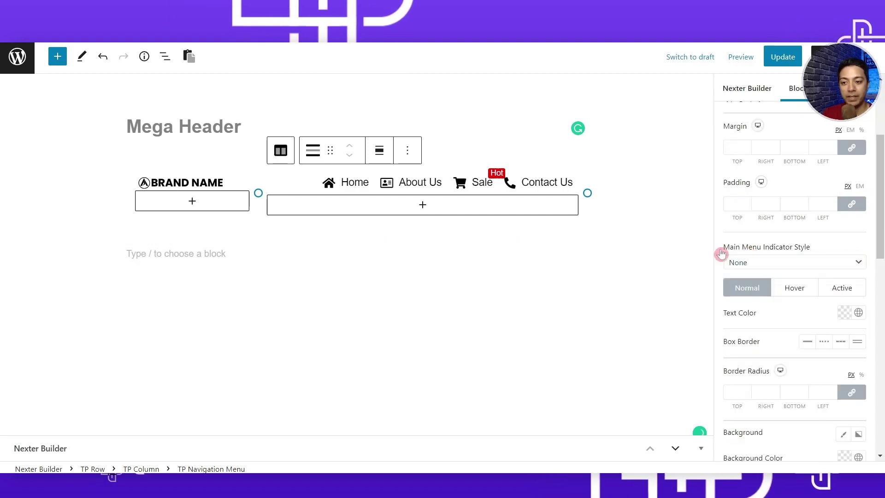
left_click(856, 263)
left_click(765, 285)
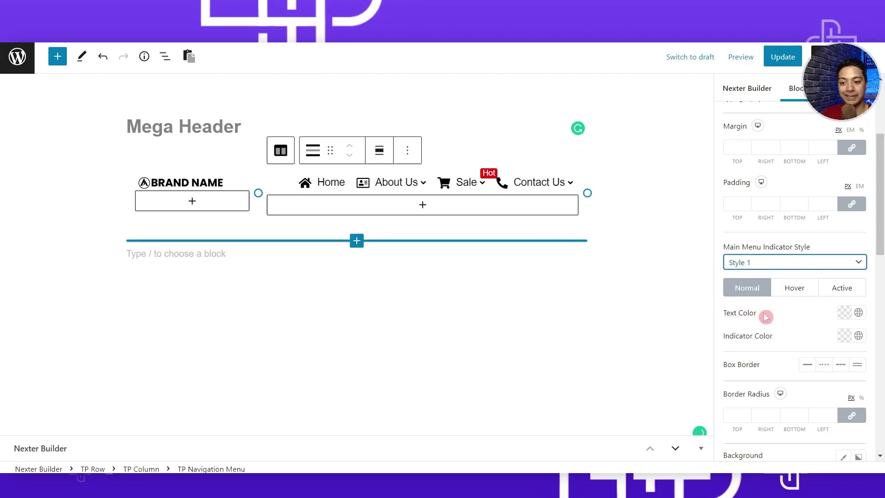
Step: Set the main menu's normal text color to dark blue and its indicator color to red
left_click(738, 321)
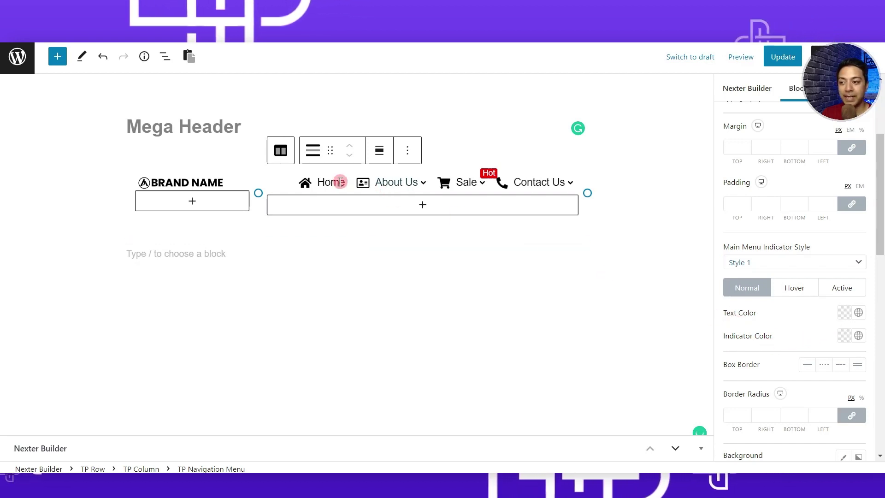
left_click(840, 311)
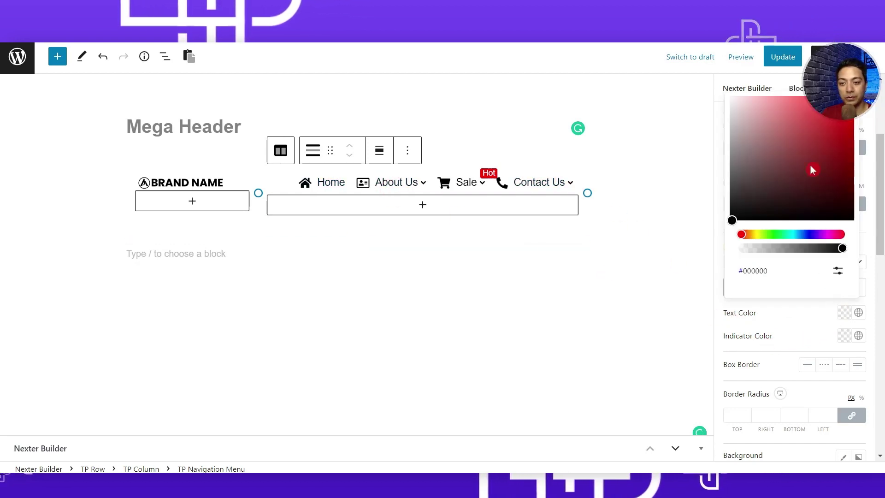
left_click(790, 236)
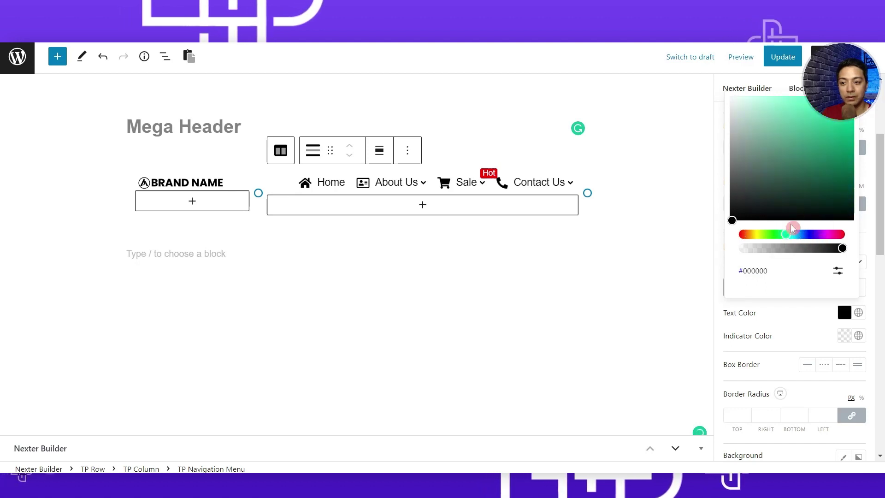
left_click(735, 343)
left_click(844, 339)
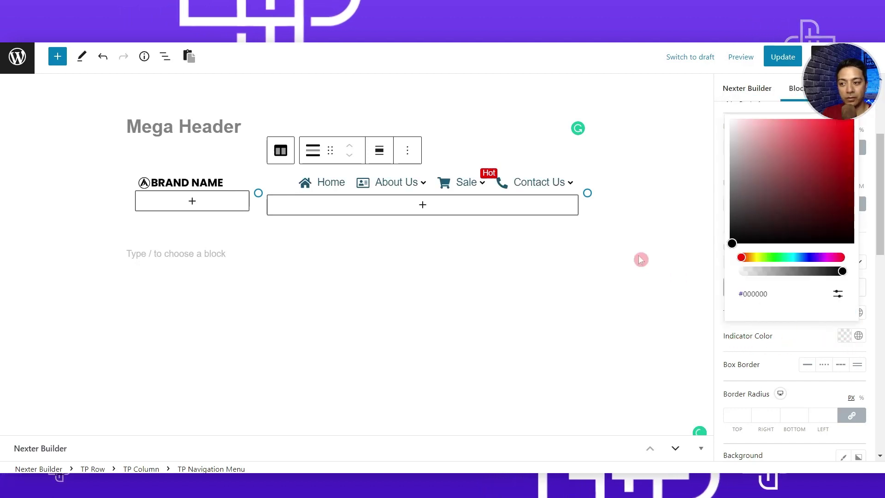
left_click_drag(813, 153, 831, 144)
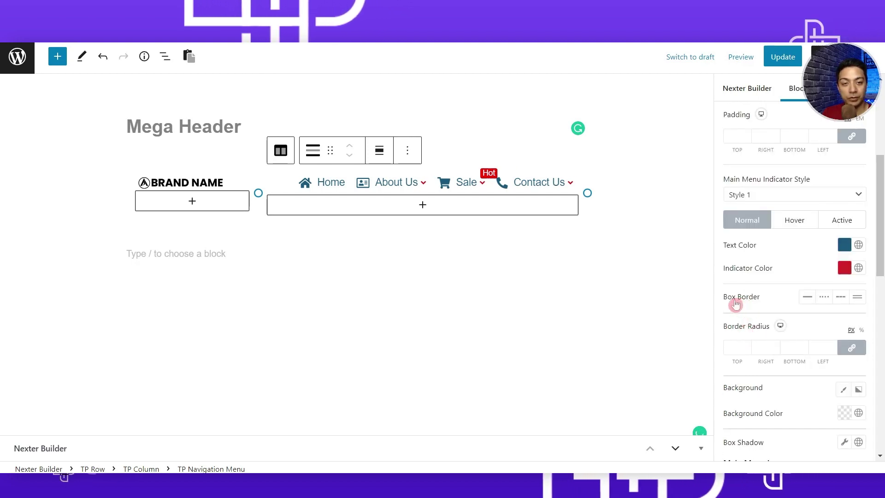
Step: Try solid, dotted and dashed box borders on the main menu items, and clear the border
left_click(808, 297)
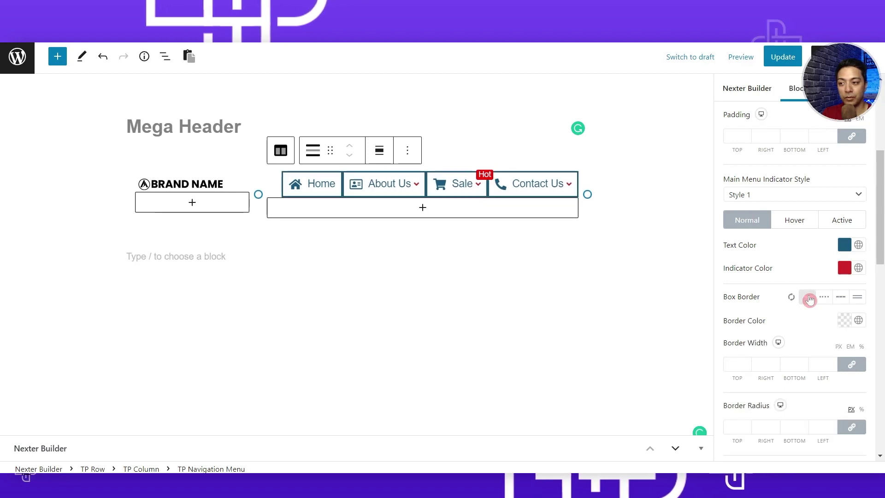
left_click(824, 298)
left_click(840, 302)
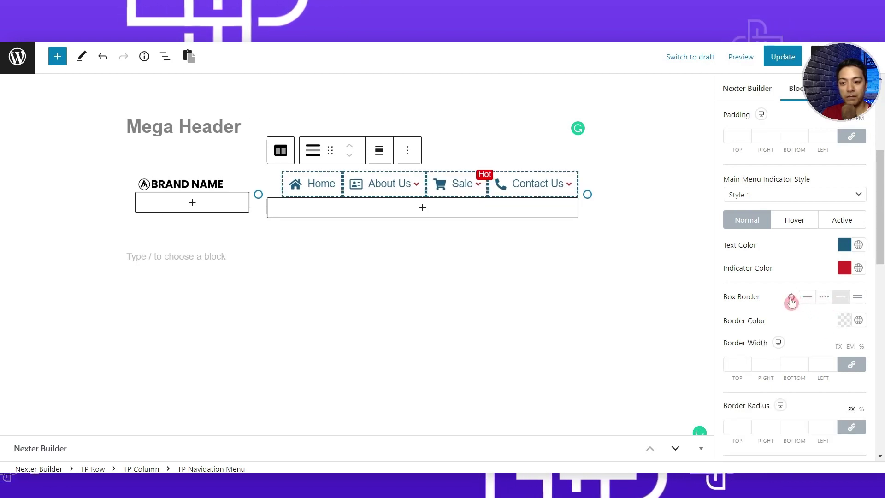
left_click(791, 300)
Step: Set the main menu items' border radius to 0 px on all four sides
scroll(767, 319, "down", 2)
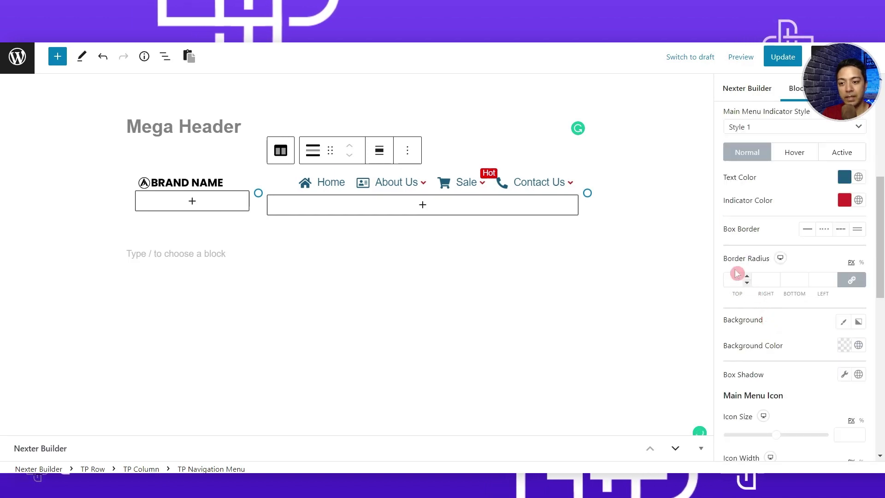
left_click(747, 282)
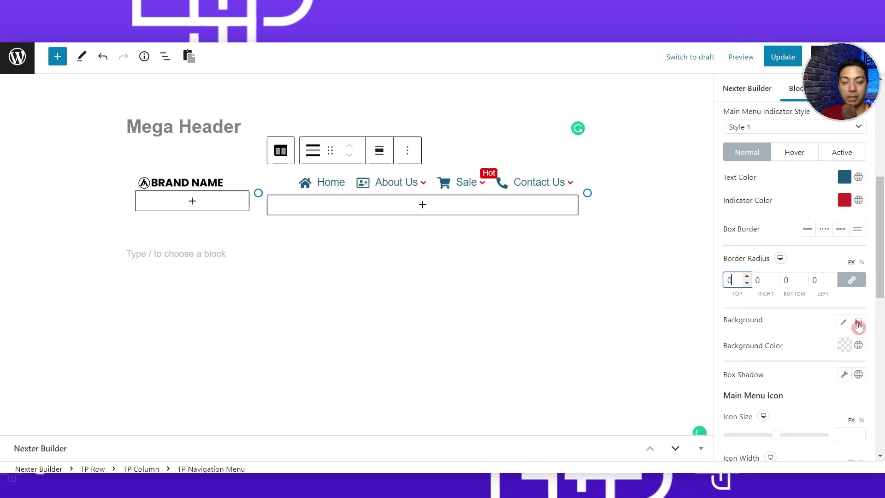
Step: Try a light grey background color on the main menu items, and clear it
left_click(837, 346)
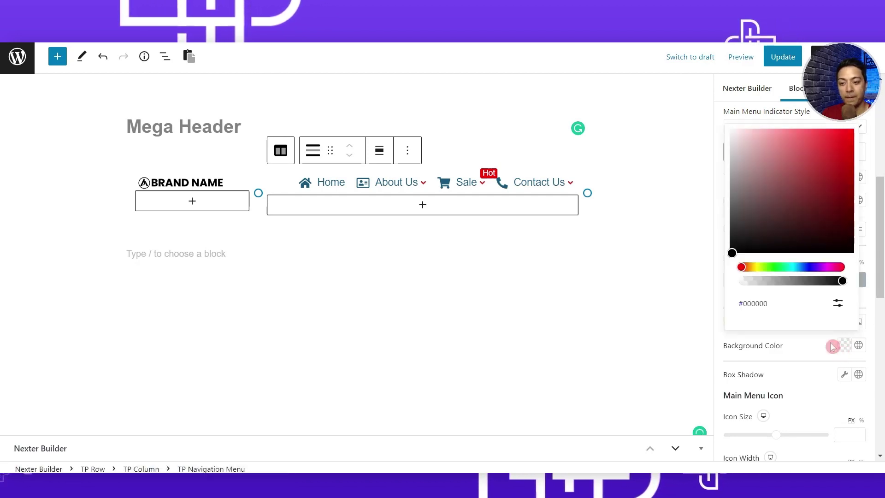
left_click_drag(765, 138, 722, 140)
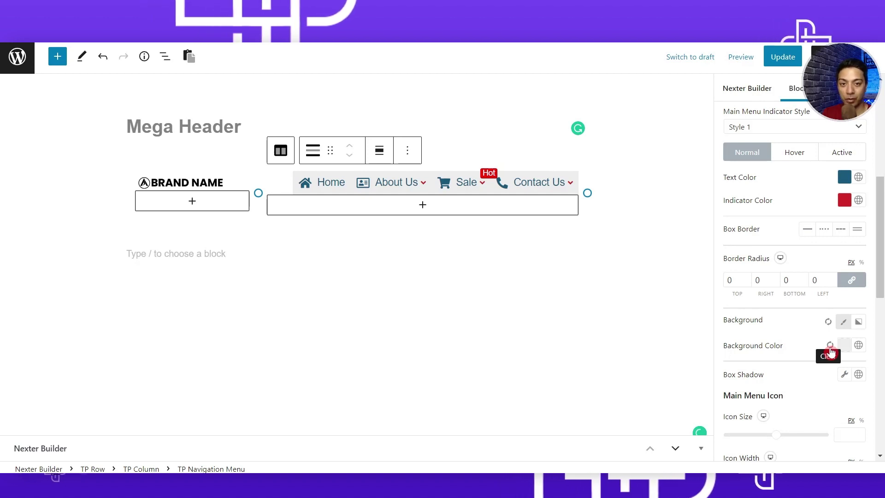
left_click(830, 347)
Step: Set the main menu icon size to 20 px
scroll(755, 323, "down", 2)
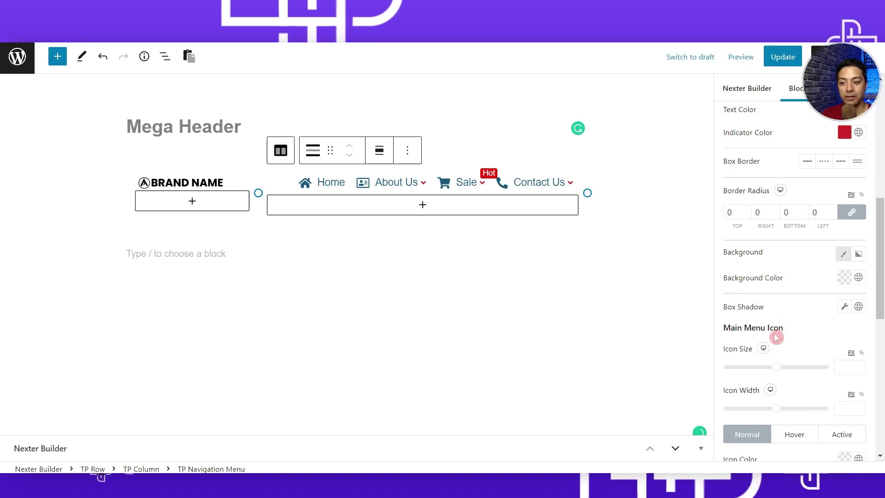
scroll(779, 343, "down", 2)
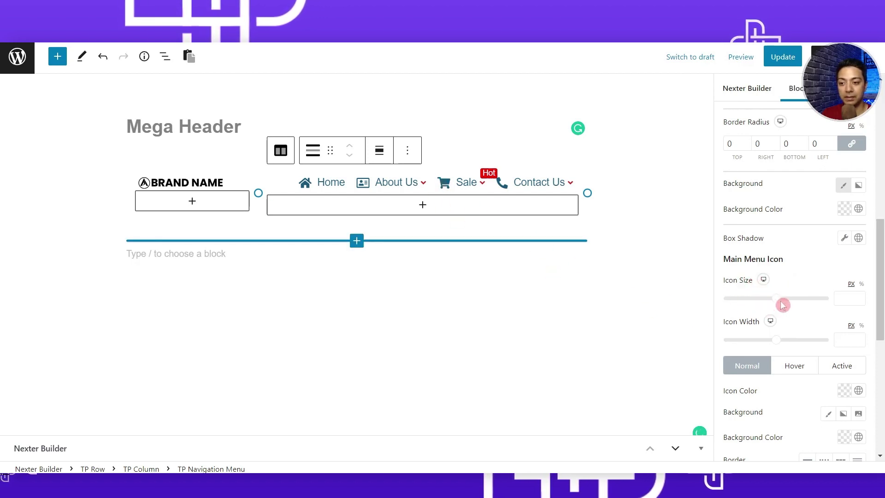
left_click(848, 299)
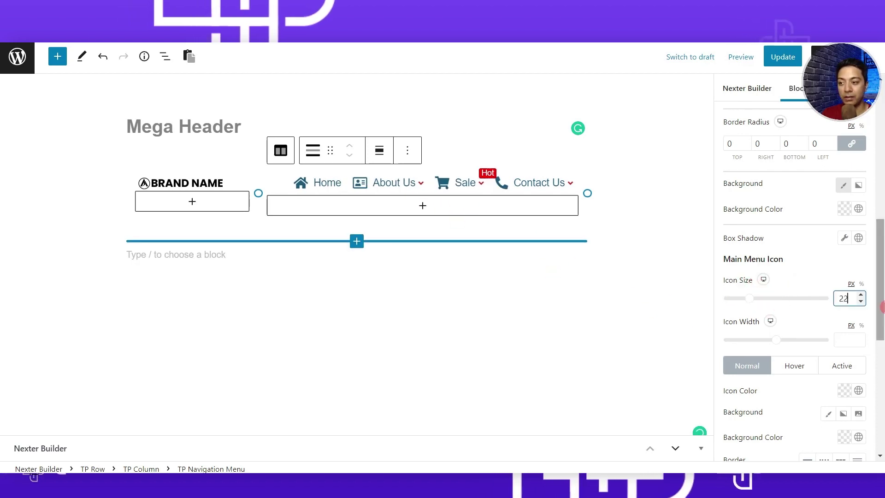
key("Down")
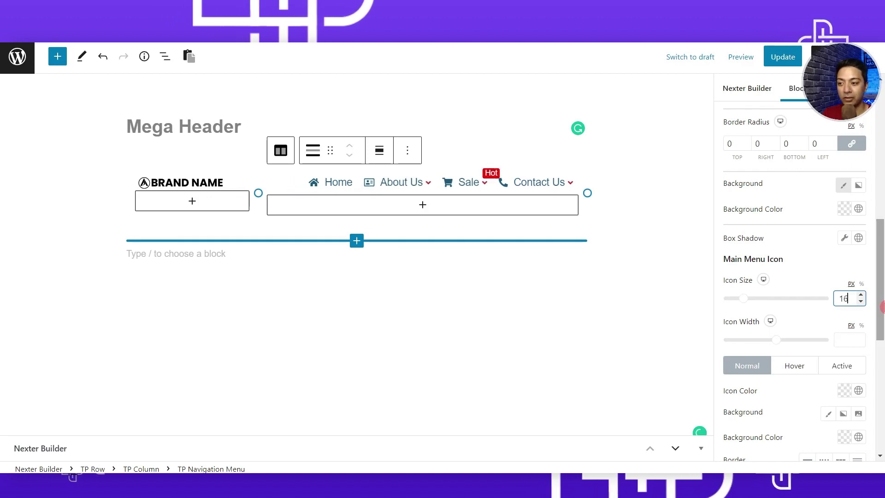
key("Up")
Step: Set the main menu icons' normal color to a near-black shade
scroll(778, 305, "down", 3)
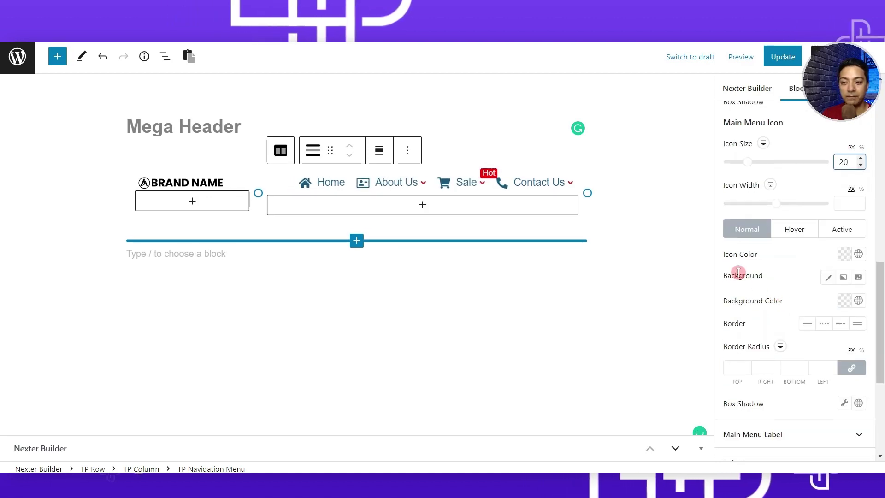
left_click(844, 254)
left_click_drag(795, 300, 829, 316)
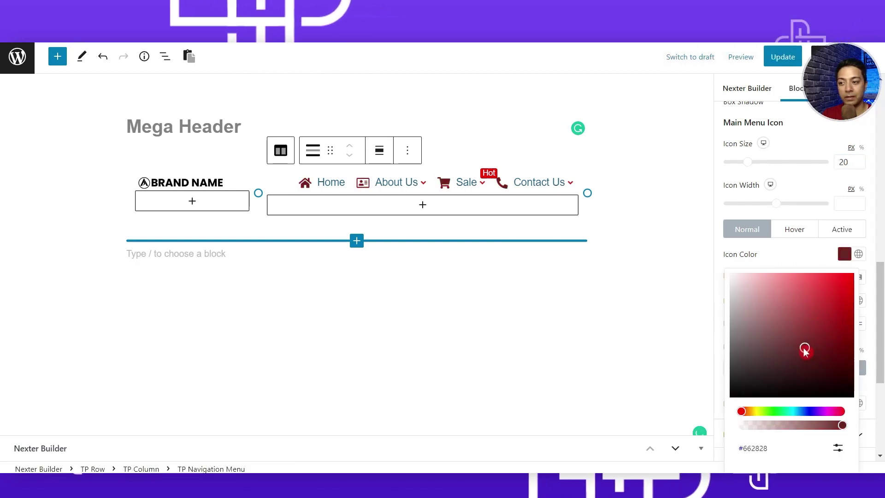
mouse_move(789, 348)
left_mouse_down()
mouse_move(781, 327)
mouse_move(812, 369)
mouse_move(805, 340)
mouse_move(792, 337)
left_mouse_up()
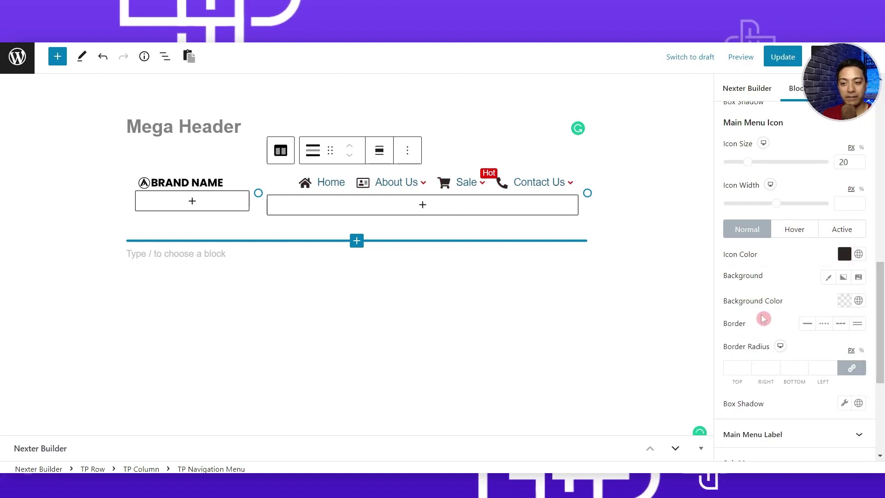
Step: Reposition the main menu's Hot label with a horizontal offset of 62 px and a vertical offset of -11 px
scroll(764, 318, "down", 2)
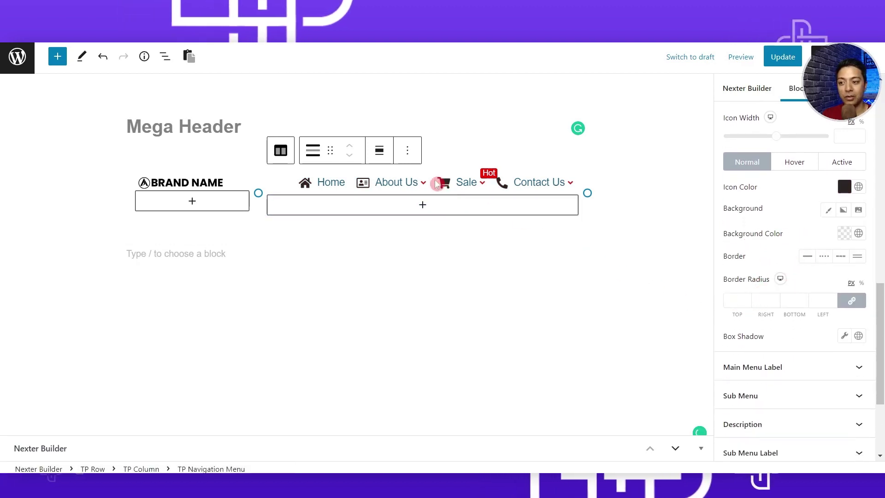
scroll(794, 346, "down", 1)
scroll(793, 346, "down", 1)
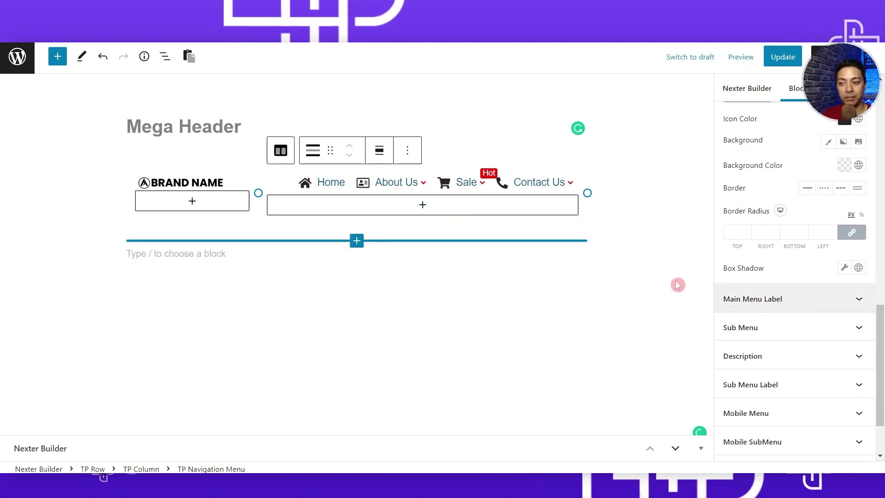
left_click(844, 297)
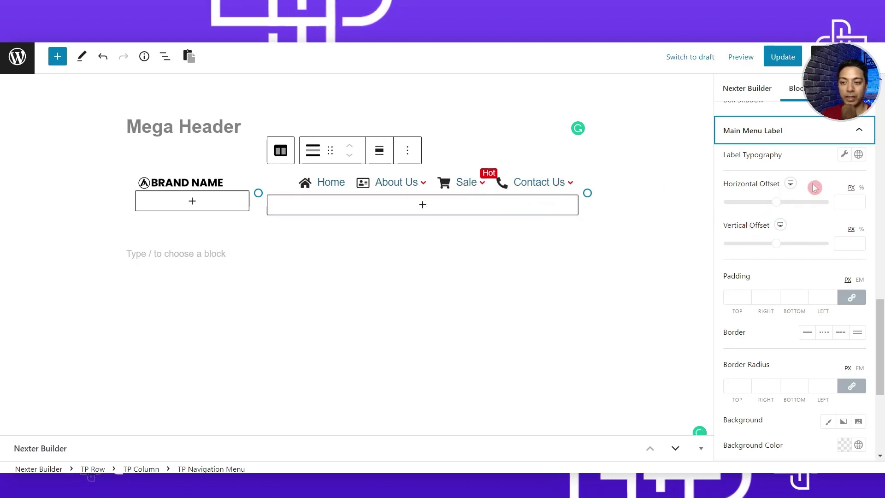
left_click_drag(777, 206, 807, 210)
mouse_move(776, 244)
left_mouse_down()
mouse_move(784, 245)
mouse_move(773, 246)
left_mouse_up()
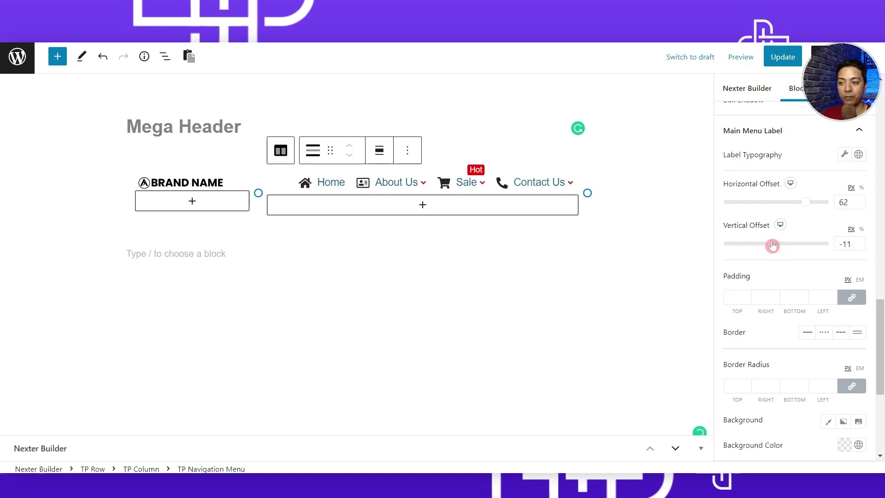
Step: Review the remaining Main Menu Label options and the Sub Menu typography, alignment, padding, indicator and border settings
scroll(761, 276, "down", 2)
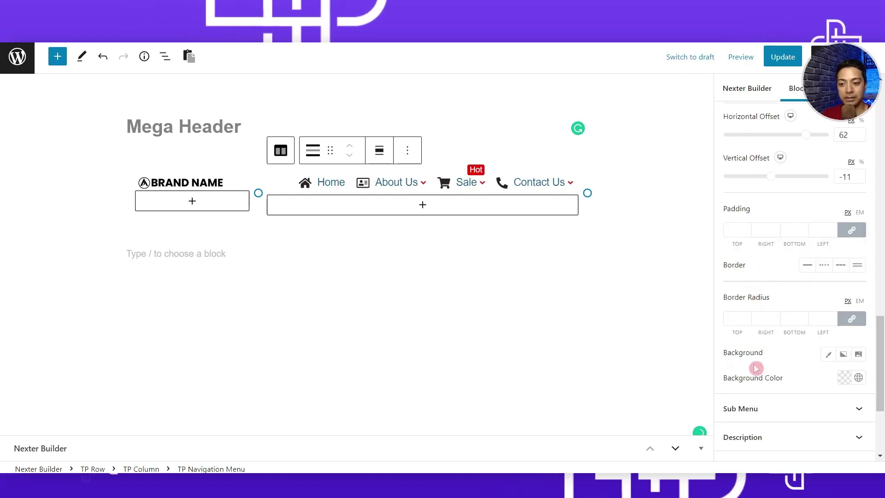
scroll(825, 376, "down", 2)
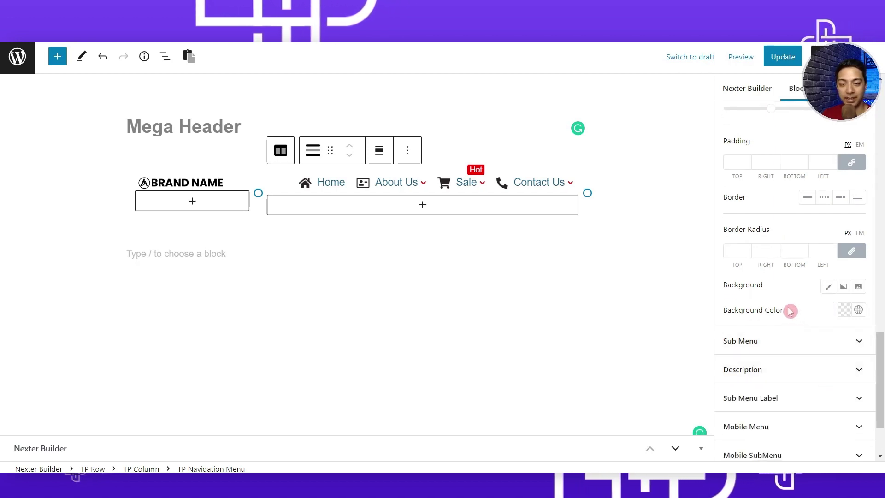
scroll(798, 314, "down", 2)
left_click(752, 277)
scroll(776, 285, "up", 2)
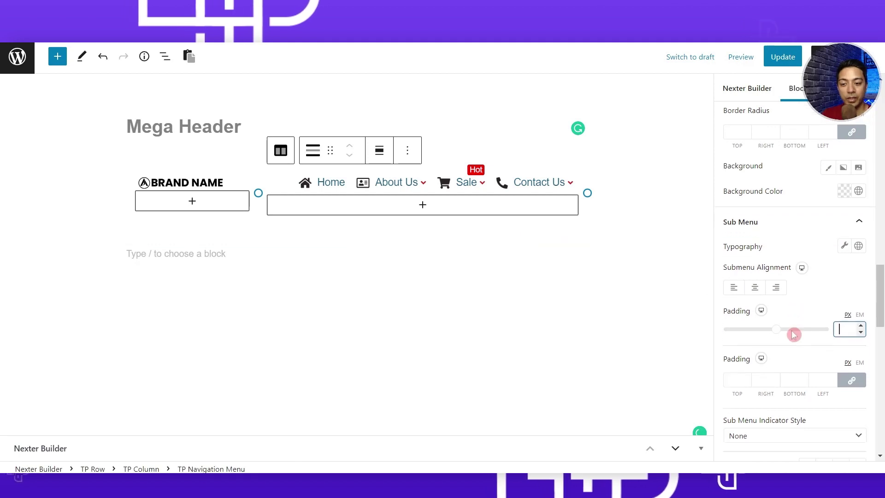
scroll(793, 335, "down", 2)
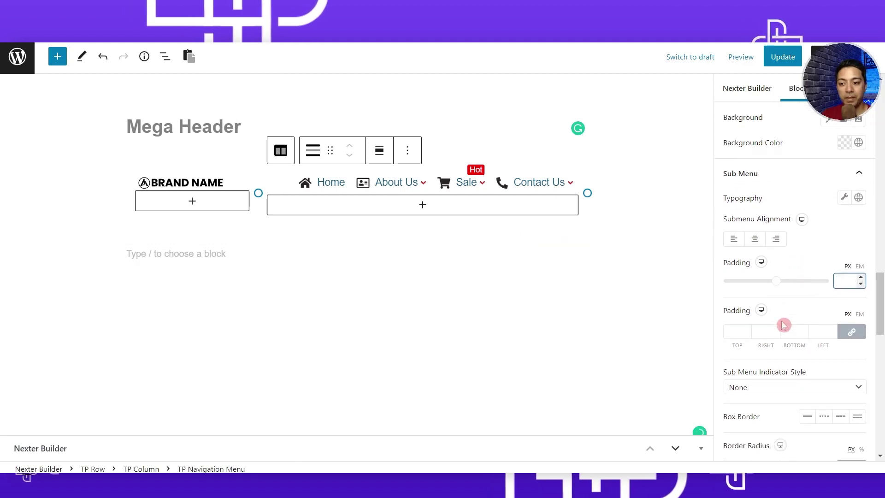
left_click_drag(780, 287, 773, 288)
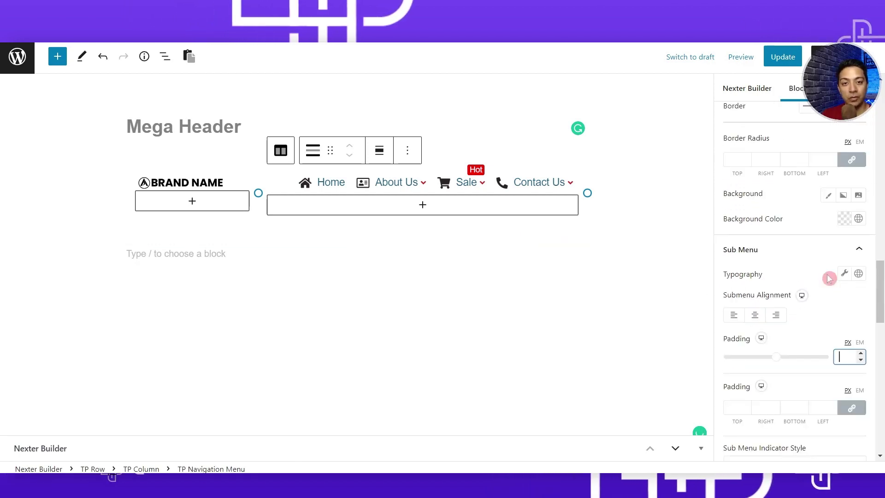
scroll(818, 284, "down", 2)
scroll(813, 293, "down", 1)
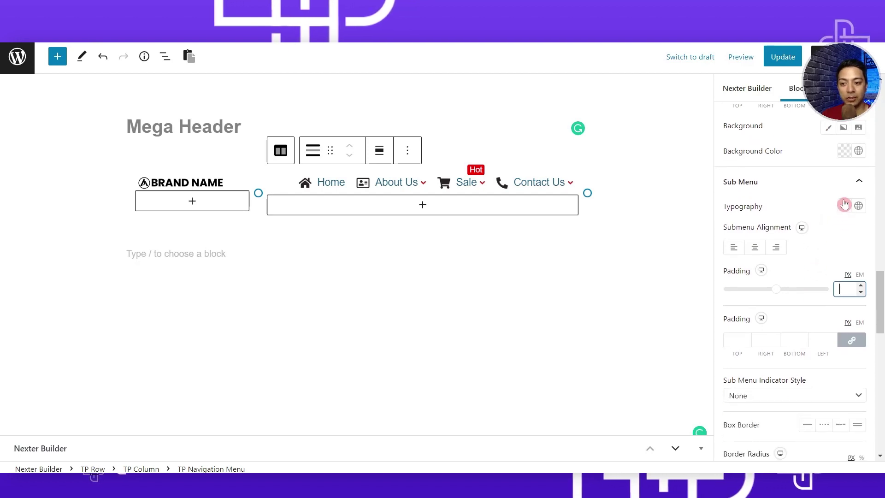
scroll(777, 290, "down", 5)
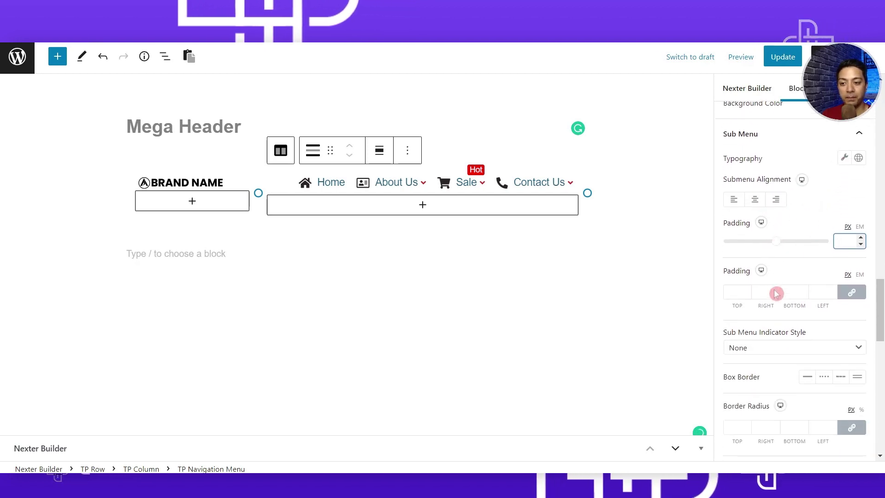
scroll(807, 325, "up", 3)
scroll(807, 325, "down", 3)
scroll(807, 325, "down", 8)
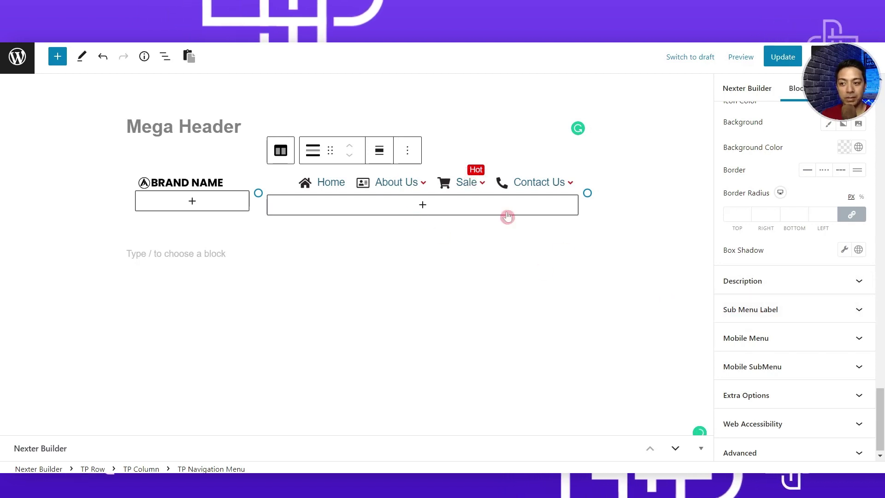
Step: Open the Sub Menu Label settings and examine the labels on the Dropdown submenu items of the mega menu demo page
left_click(787, 309)
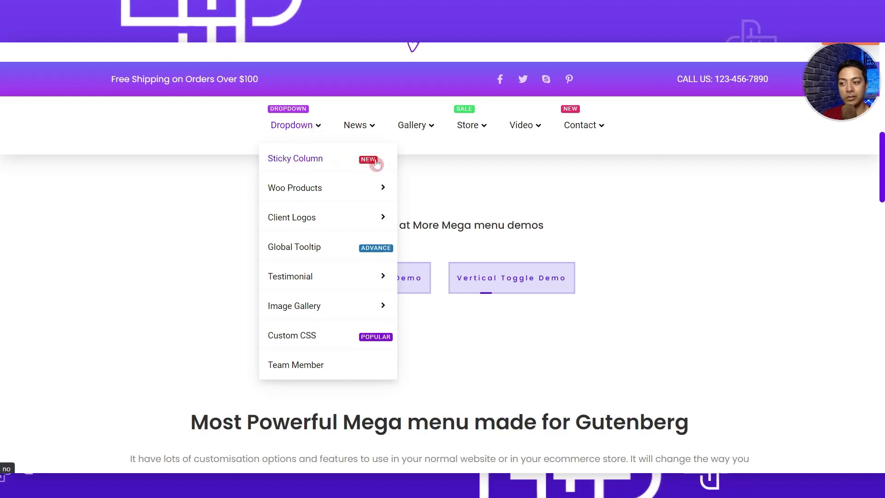
mouse_move(332, 210)
mouse_move(327, 280)
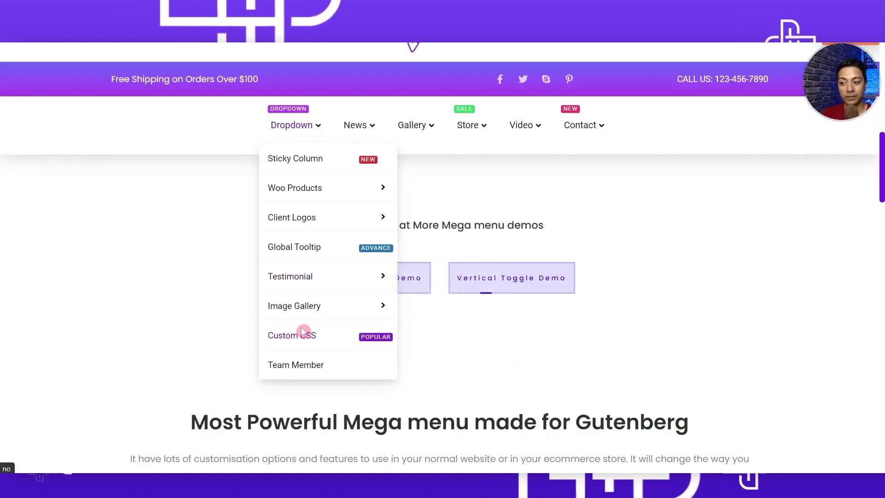
mouse_move(417, 124)
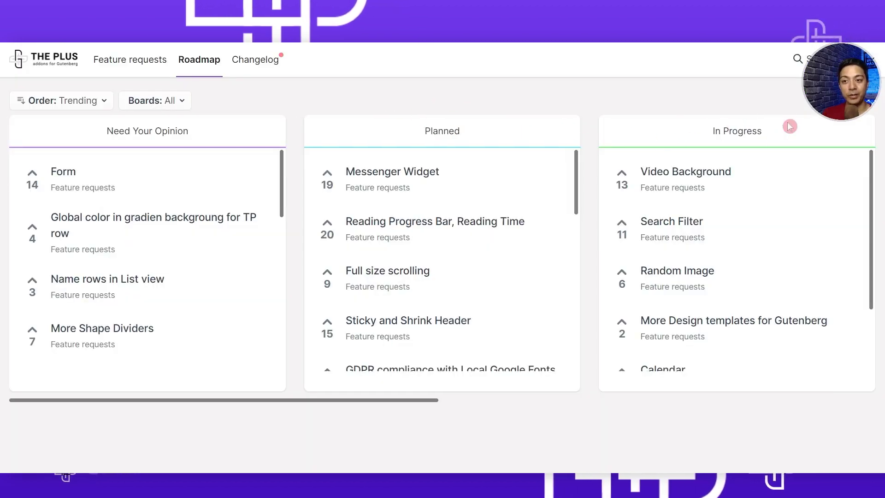
Step: Open the feature requests board from The Plus Addons for Gutenberg roadmap
left_click(116, 66)
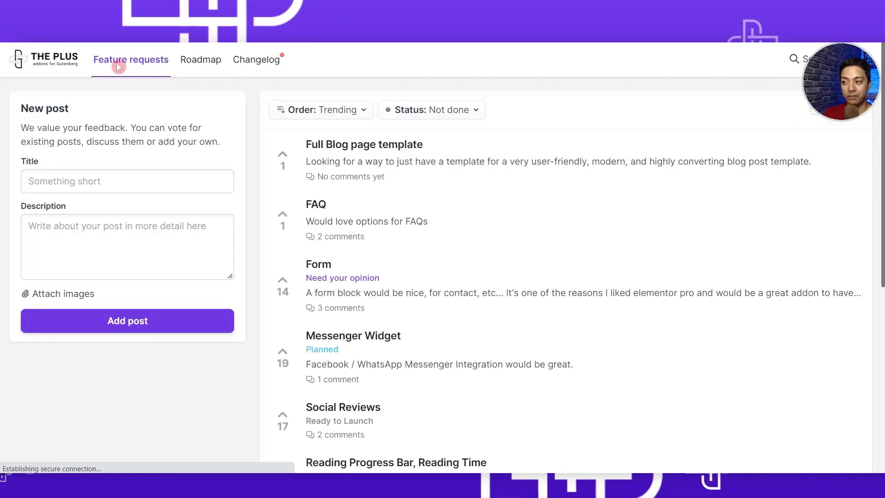